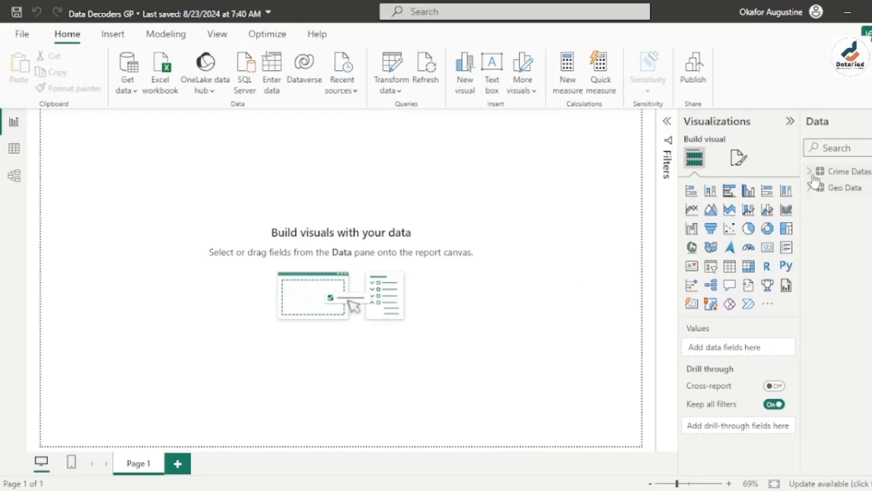
Open the report's queries in the Power Query Editor and refresh the outdated preview of the 2012-13 query
click(395, 89)
click(427, 115)
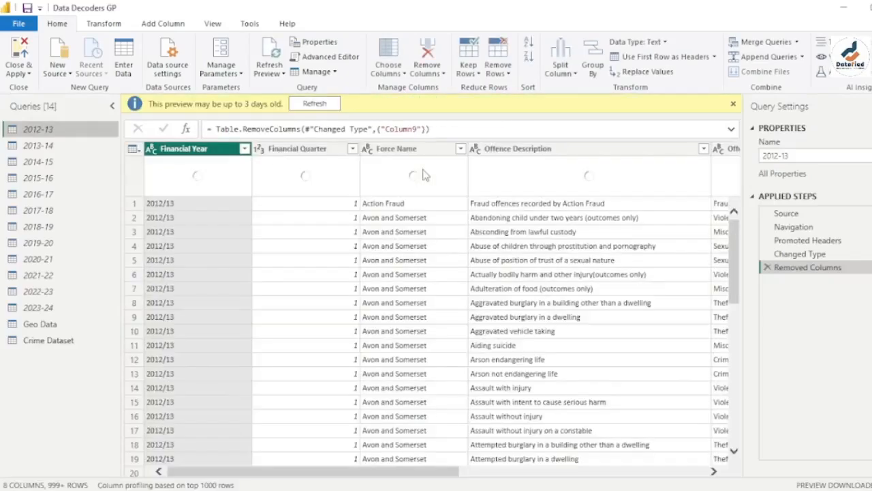
click(315, 103)
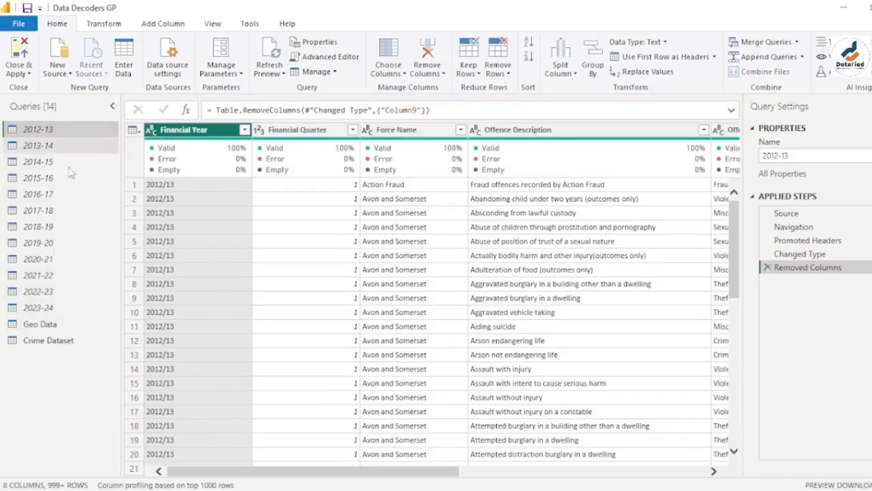
Examine the columns of the Geo Data and Crime Dataset queries, including the last columns of Crime Dataset
click(60, 325)
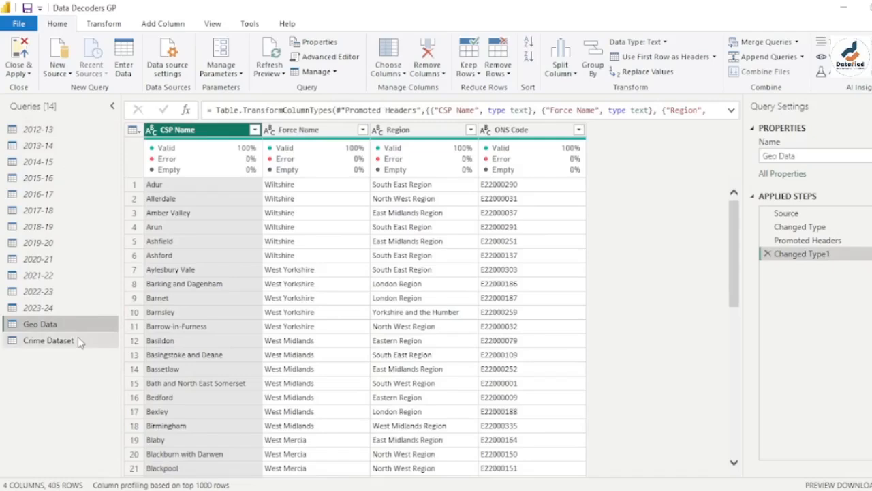
click(82, 340)
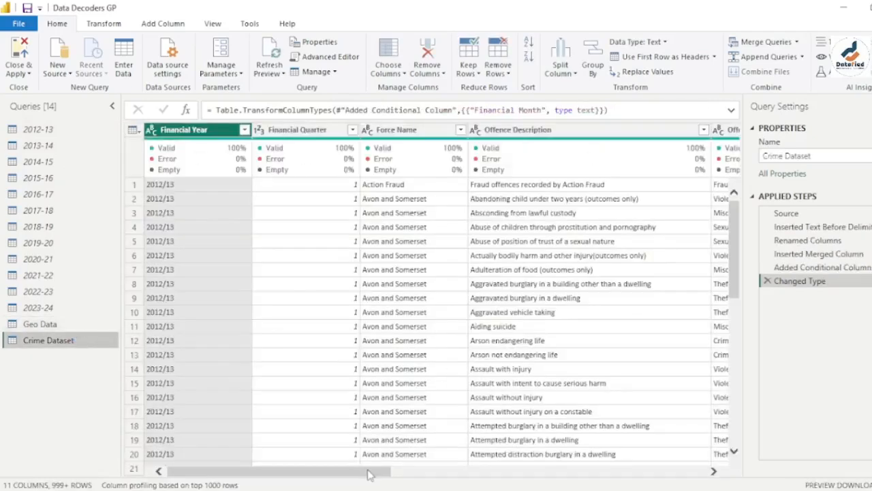
drag(370, 471, 705, 471)
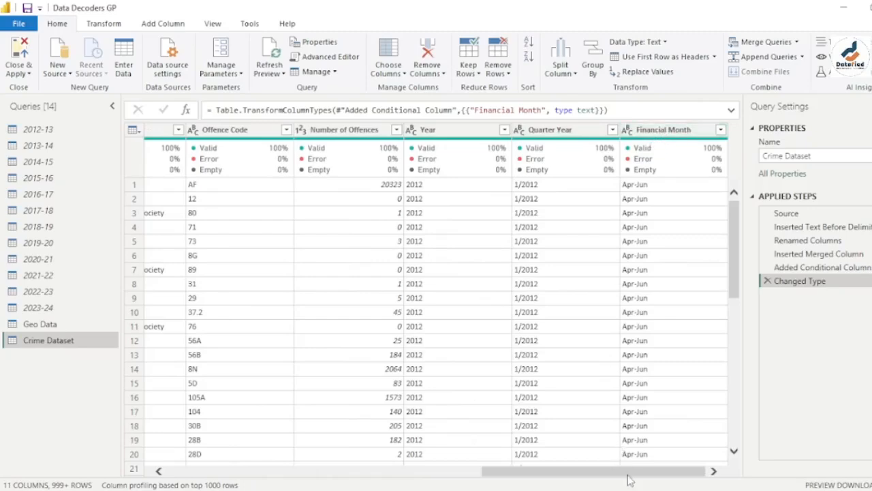
drag(627, 472, 211, 475)
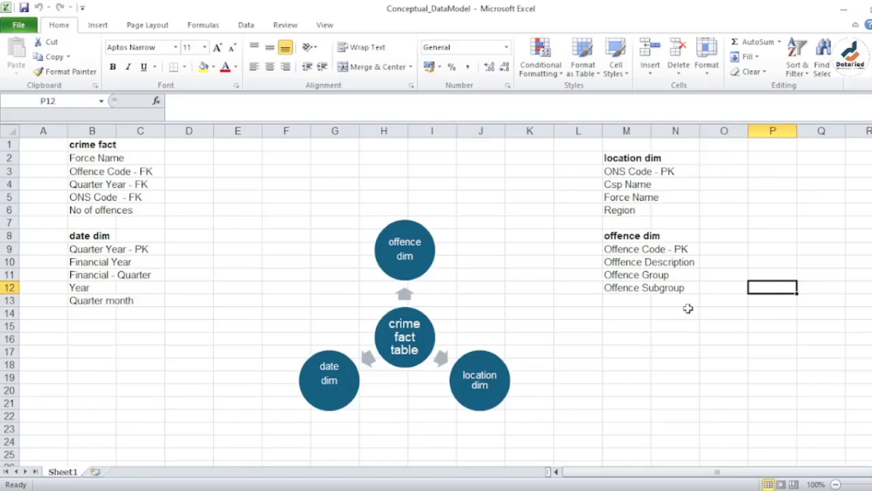
Compare the Crime Dataset query in the Power Query Editor with the Conceptual_DataModel workbook in Excel, ending back in the editor
click(476, 490)
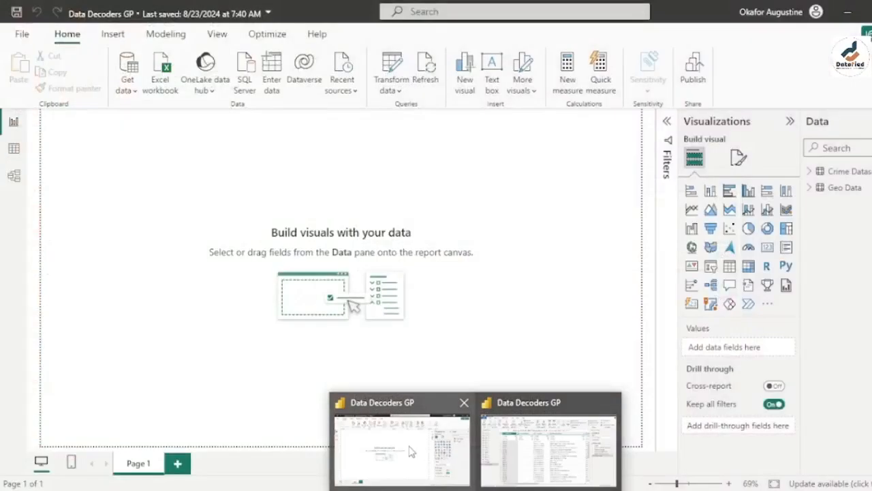
click(531, 448)
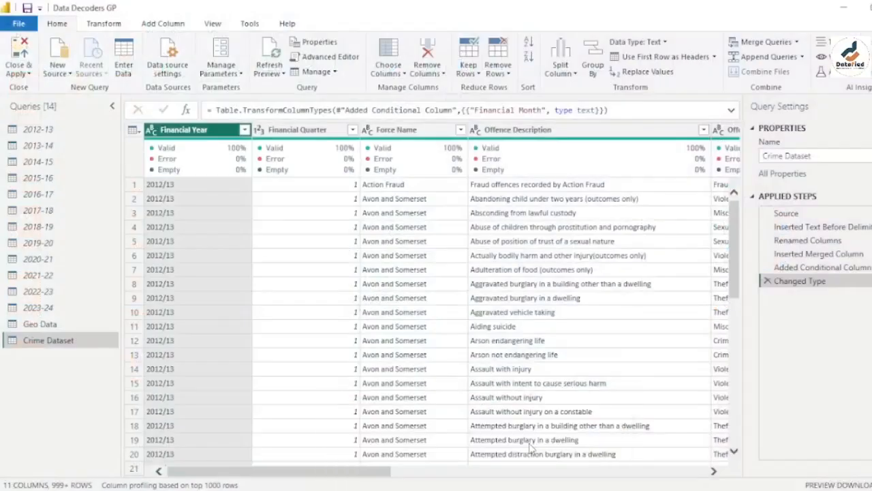
click(529, 490)
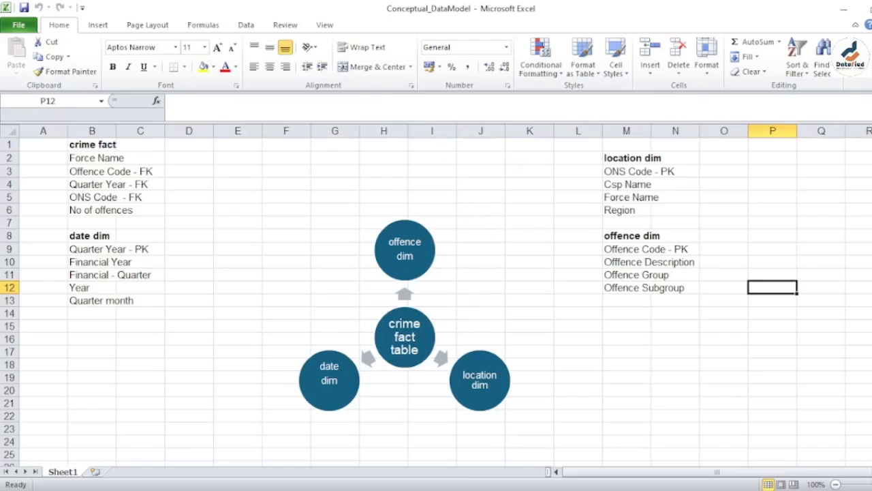
click(534, 490)
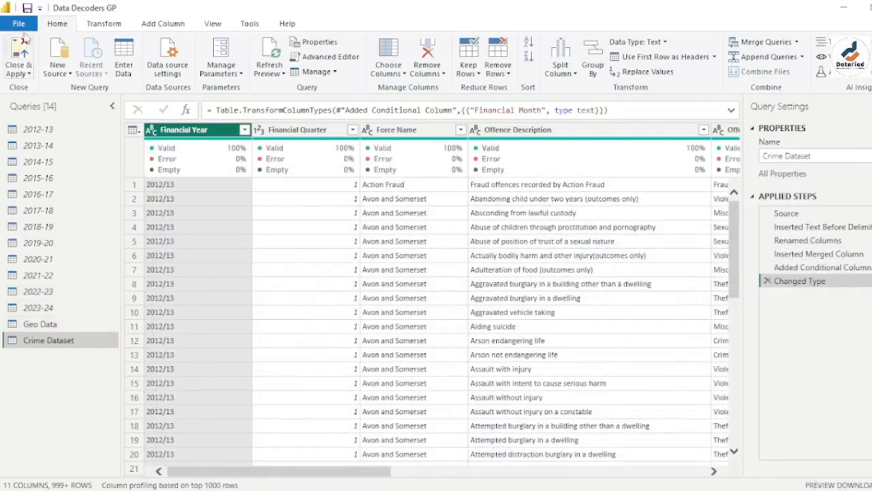
Close the Power Query Editor without applying changes and reopen it from the report
click(29, 73)
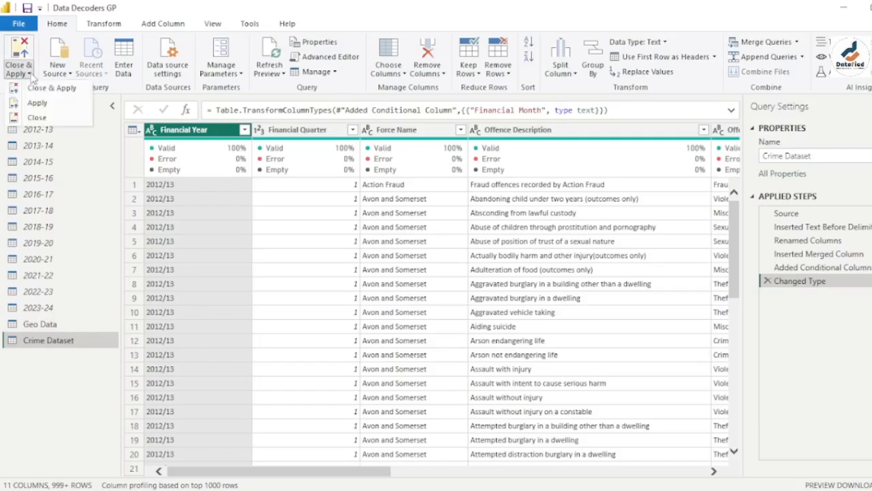
click(65, 116)
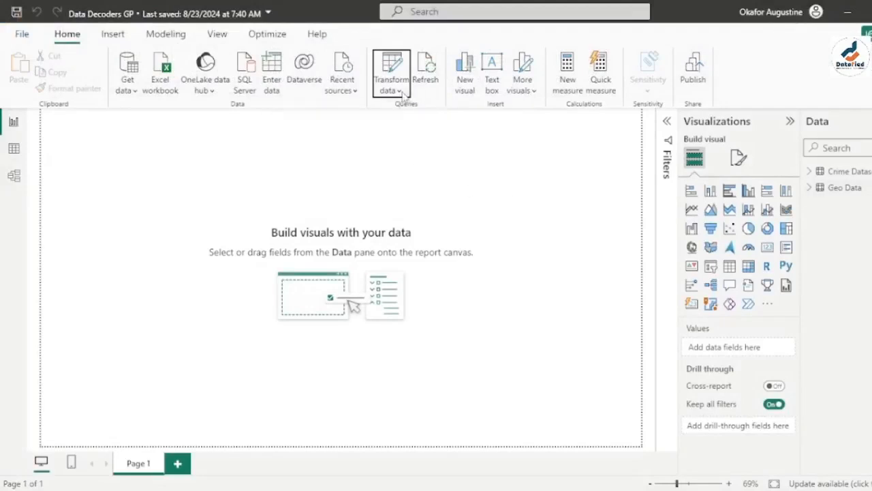
click(399, 94)
click(419, 117)
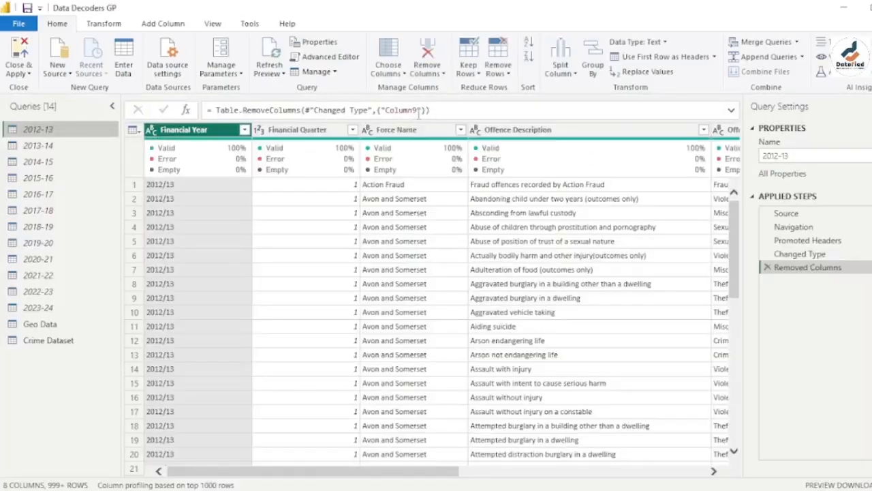
Review the Crime Dataset and Geo Data queries against the planned location dimension, ending on Geo Data
click(60, 328)
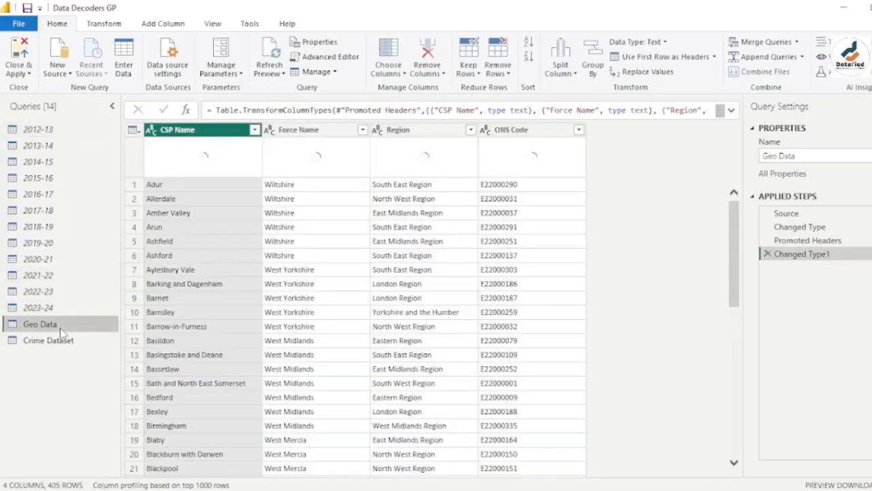
click(71, 345)
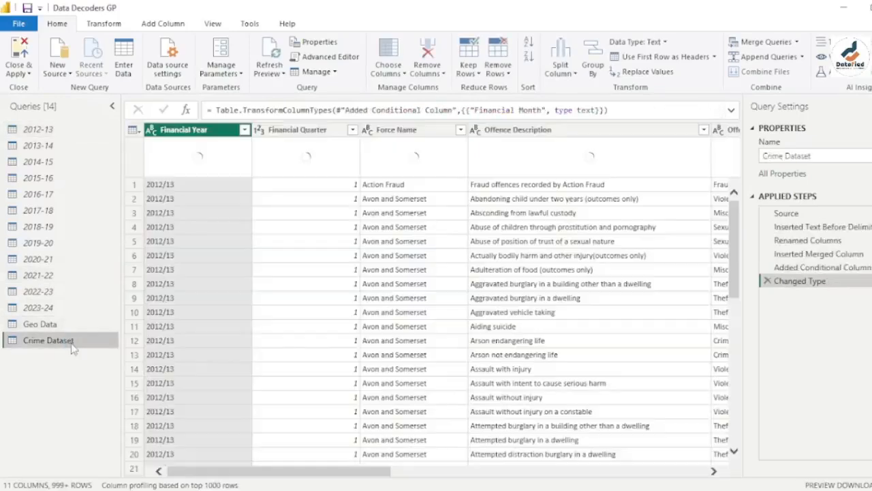
click(54, 326)
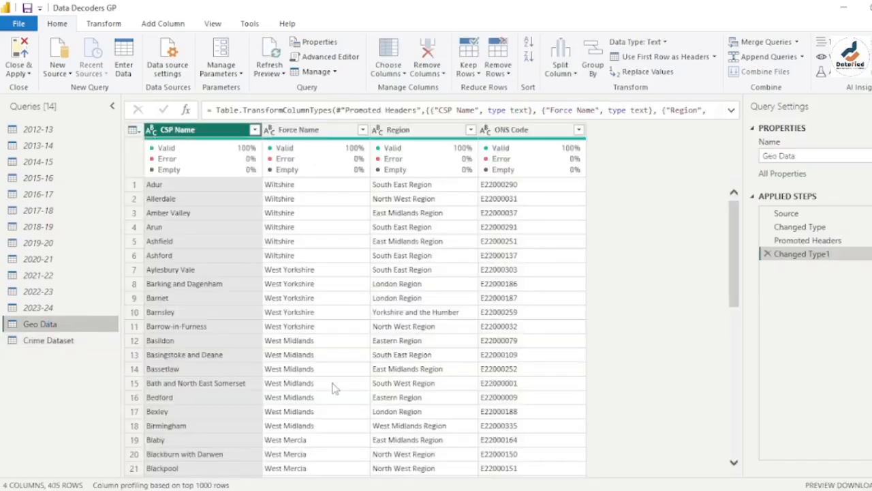
click(507, 477)
Duplicate the Geo Data query and rename the copy "location dim"
right_click(59, 326)
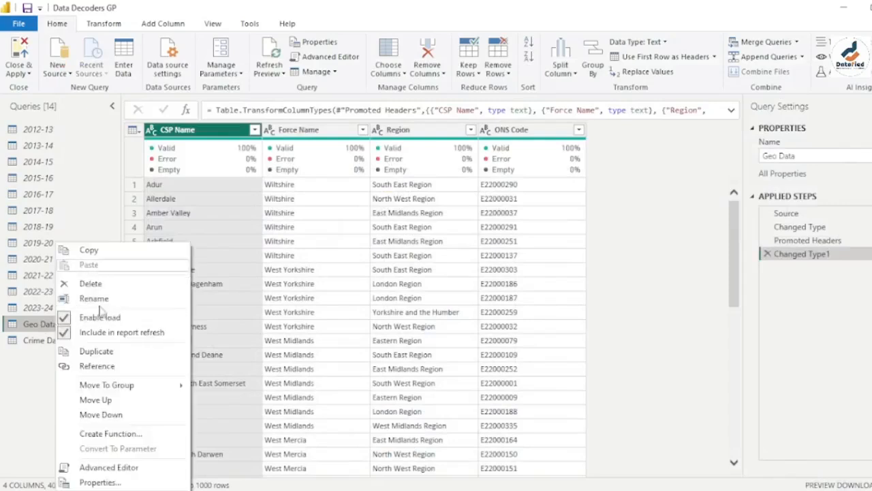
click(111, 358)
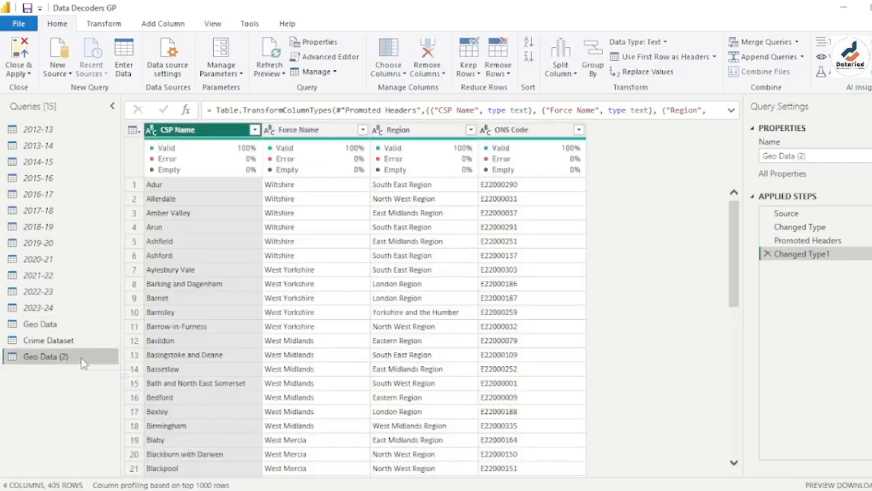
double_click(81, 358)
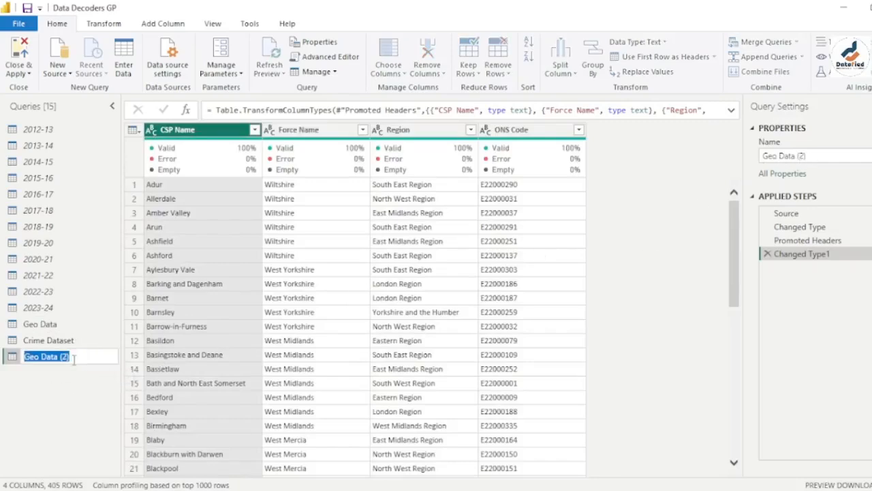
key(BackSpace)
text(locat)
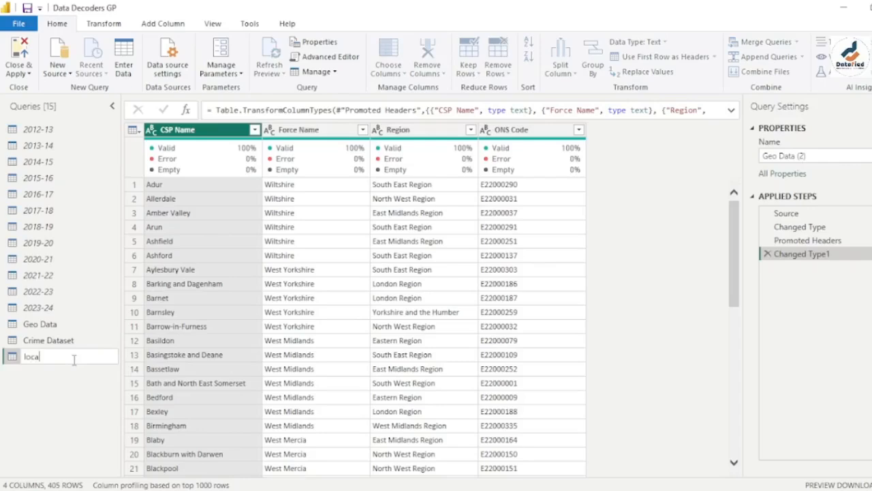
text(ion dim)
key(Return)
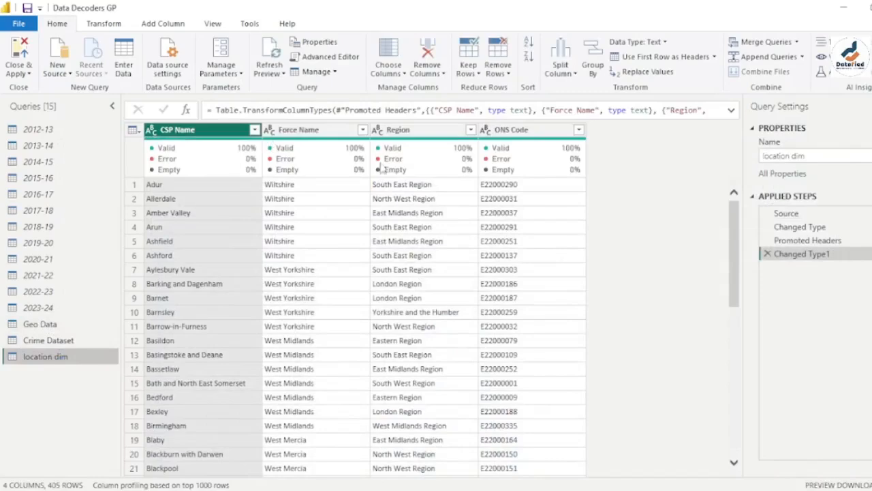
Reorder the location dim columns to ONS Code, CSP Name, Force Name, Region
click(71, 324)
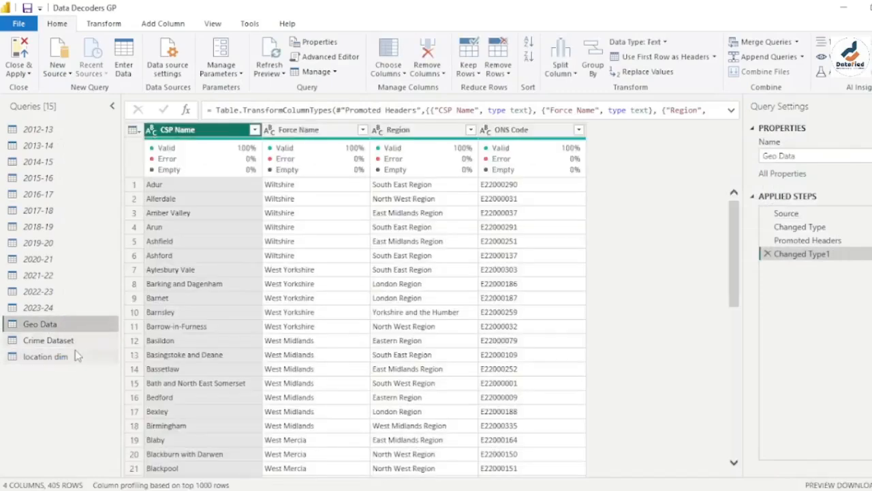
click(82, 360)
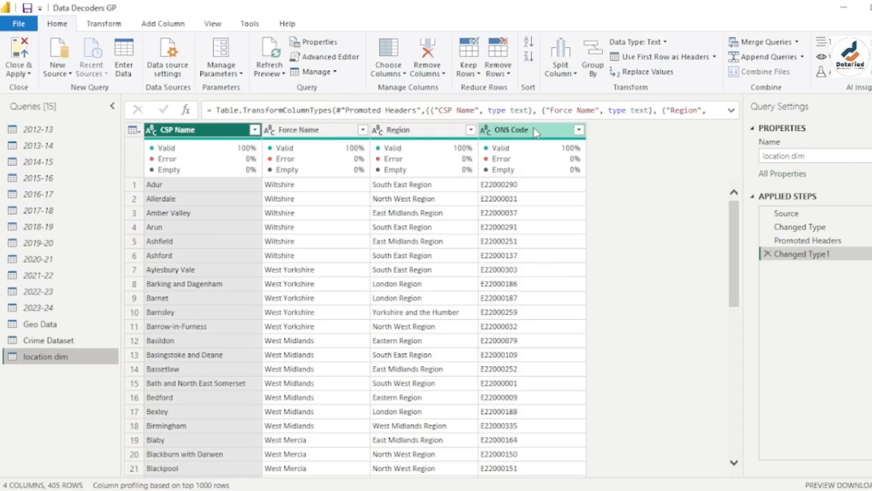
drag(535, 132, 188, 133)
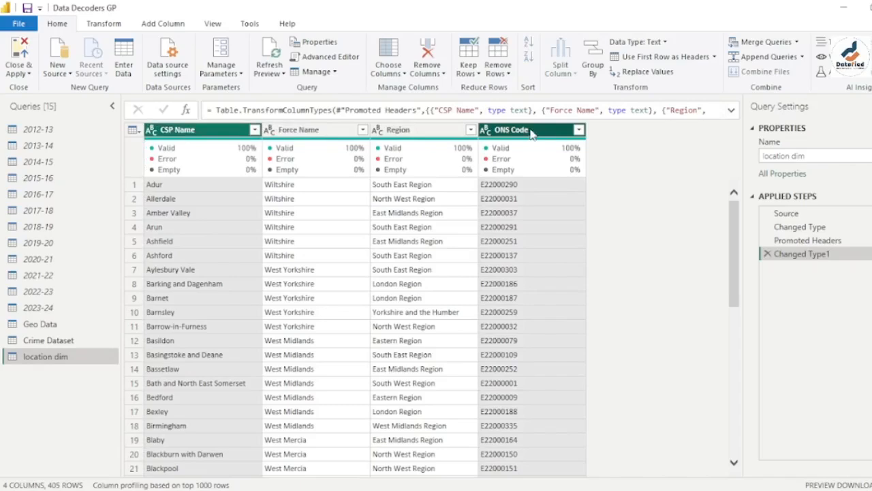
drag(531, 133, 442, 136)
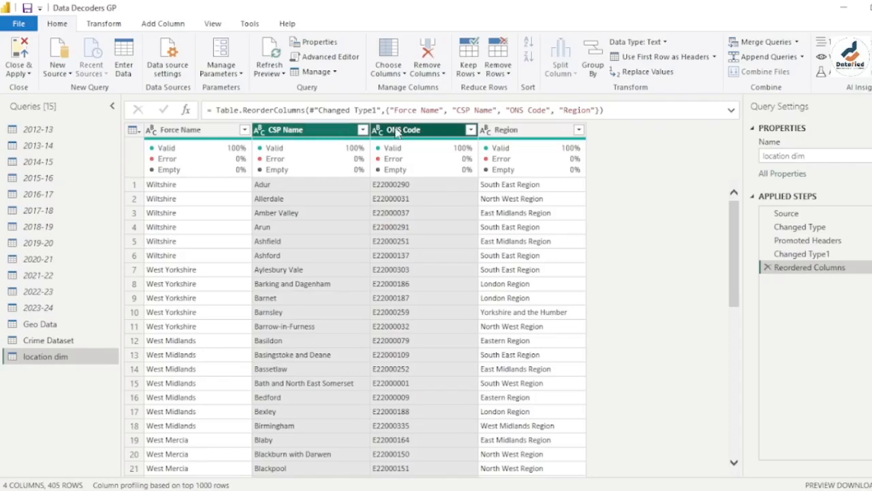
drag(404, 131, 293, 136)
drag(447, 131, 298, 133)
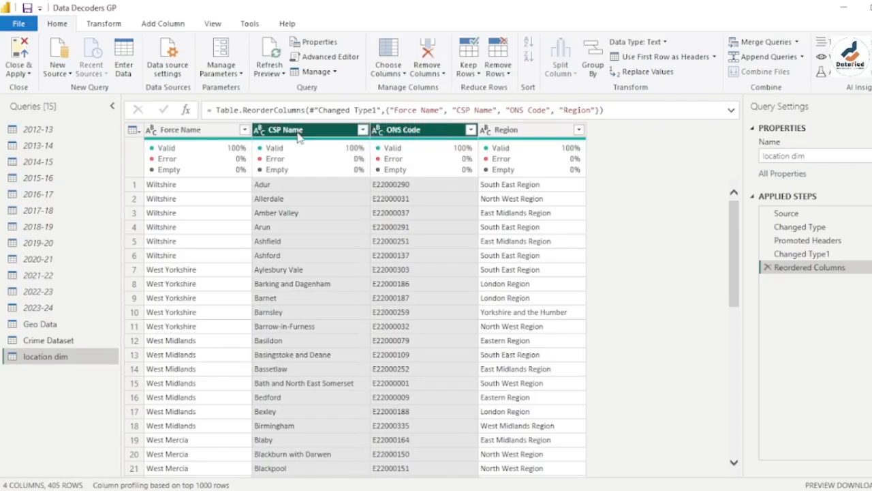
drag(433, 131, 293, 131)
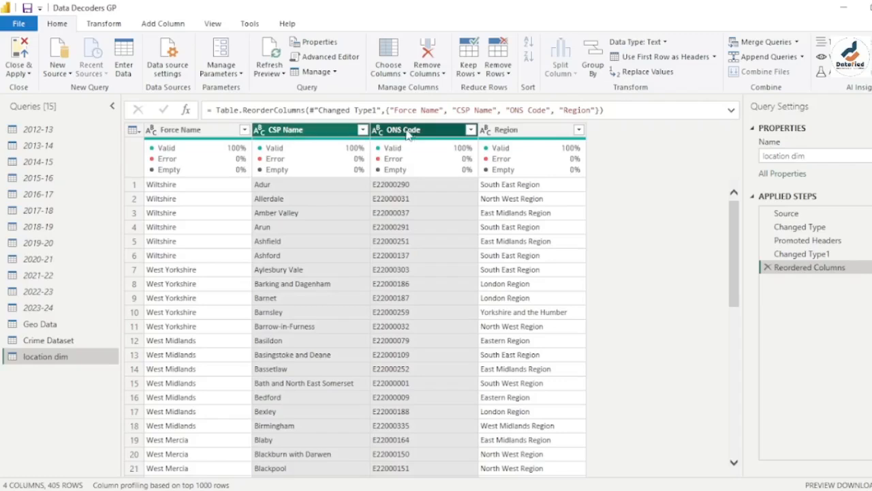
drag(411, 134, 208, 136)
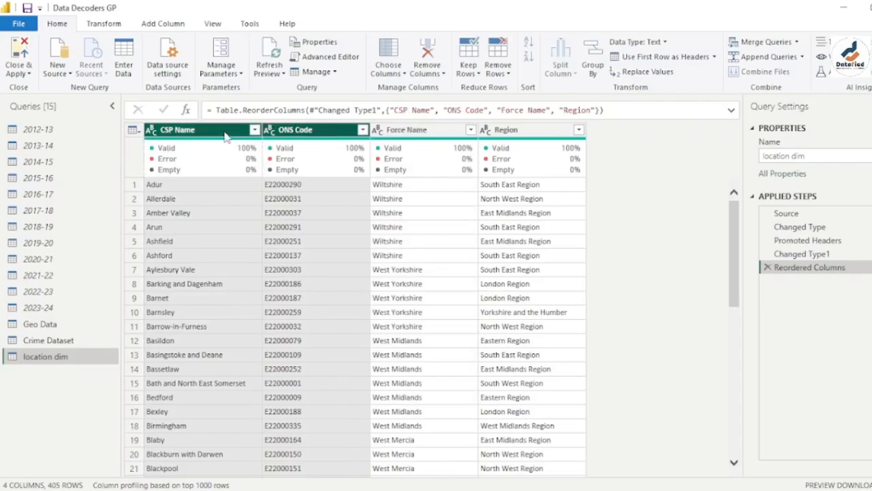
click(225, 133)
click(326, 133)
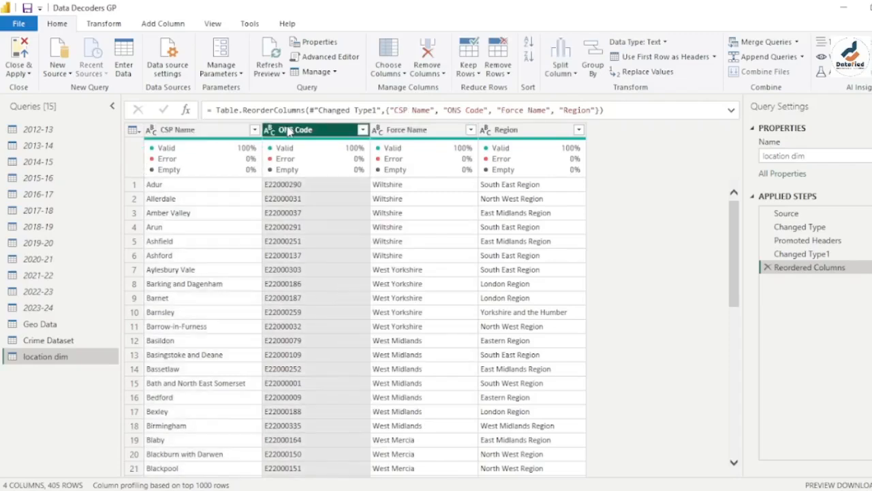
drag(327, 133, 207, 139)
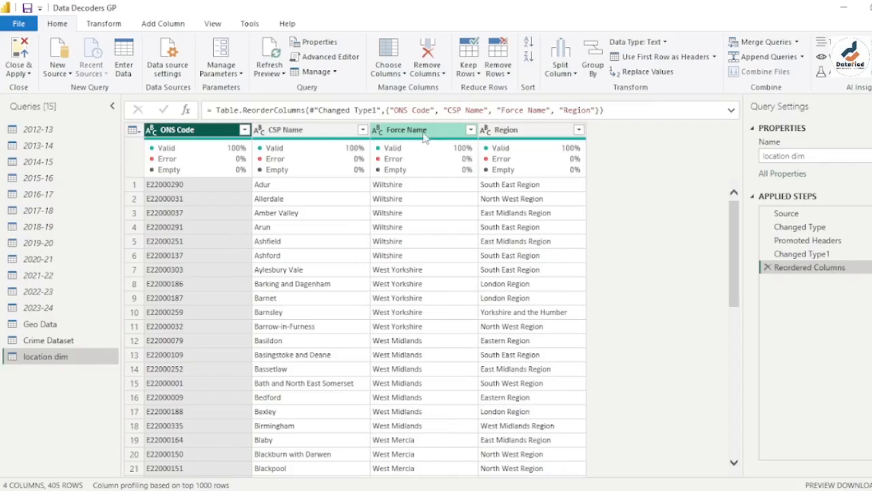
click(423, 133)
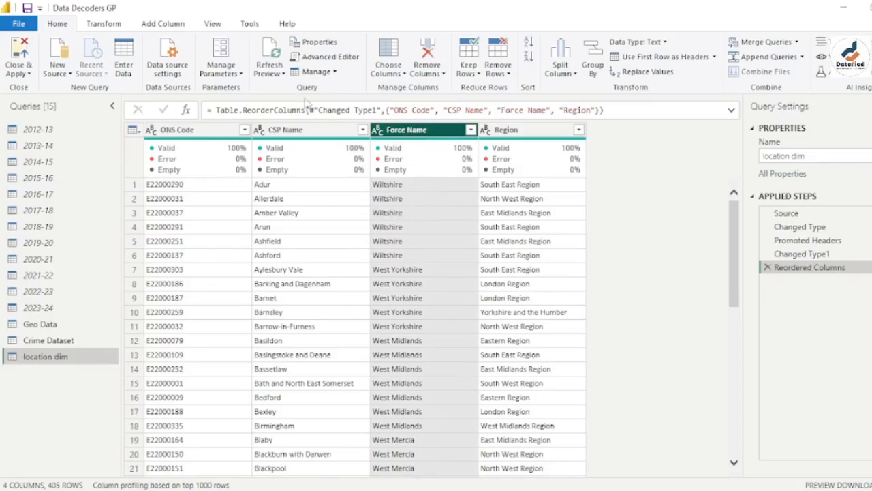
right_click(423, 132)
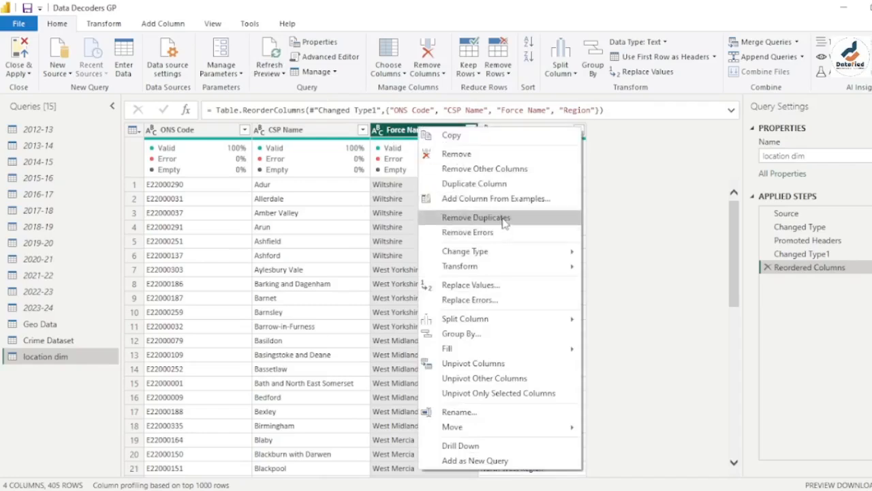
click(400, 129)
click(109, 26)
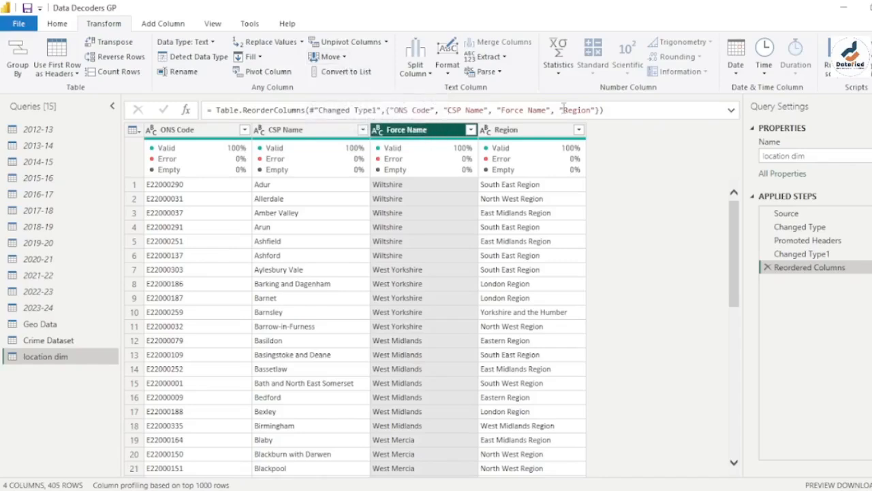
click(171, 27)
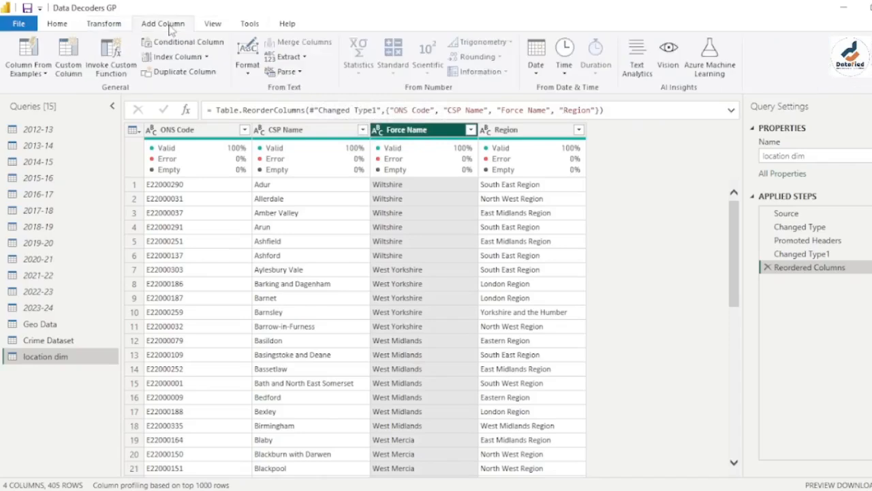
click(63, 25)
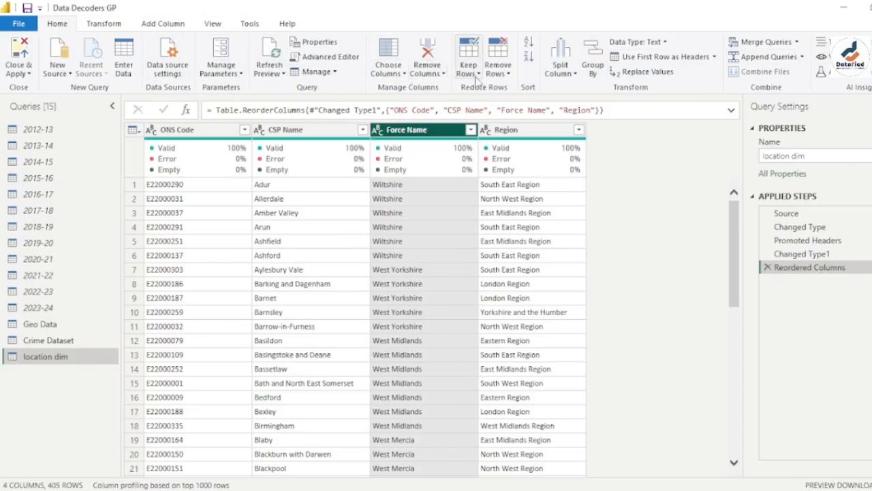
Remove duplicate rows from location dim based on the Force Name column
click(508, 75)
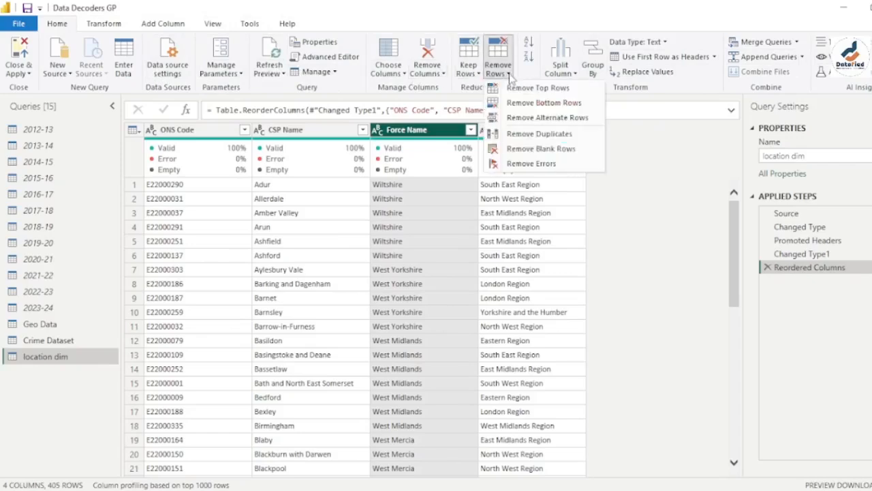
click(420, 138)
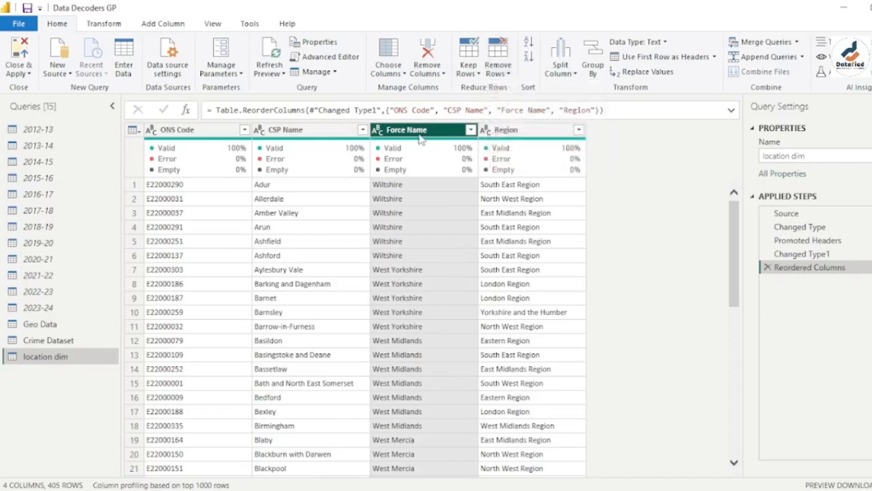
right_click(420, 139)
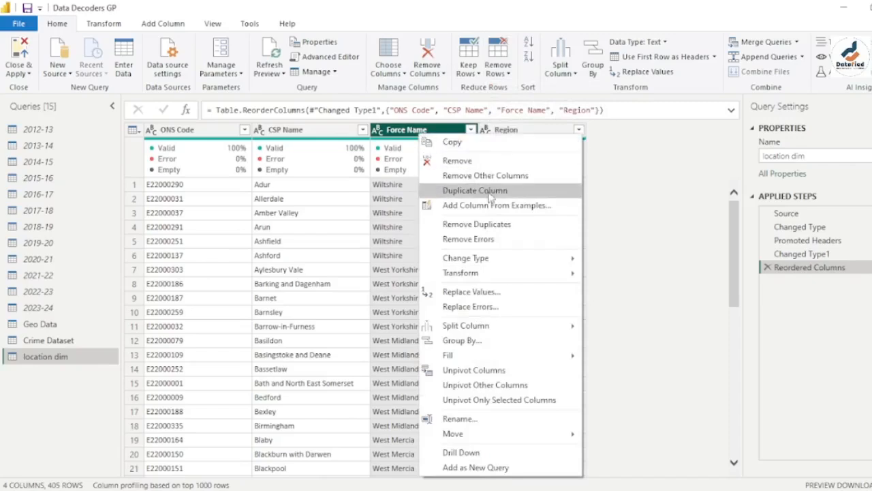
click(399, 136)
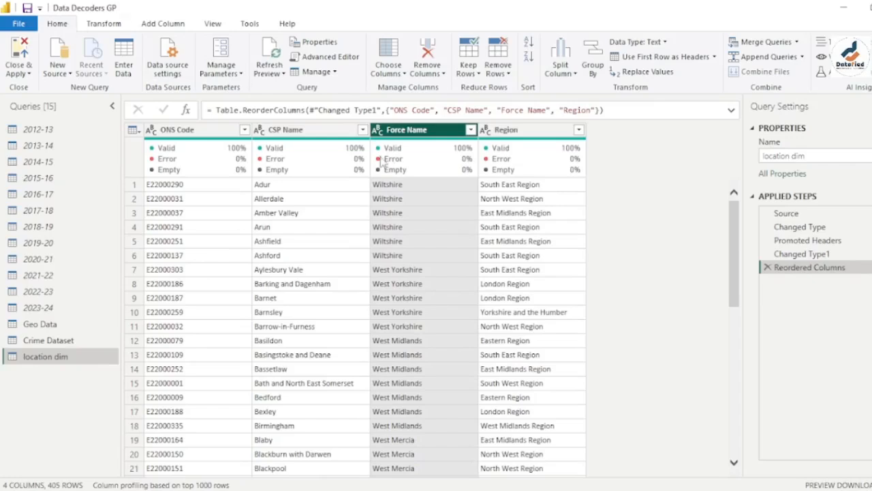
click(508, 74)
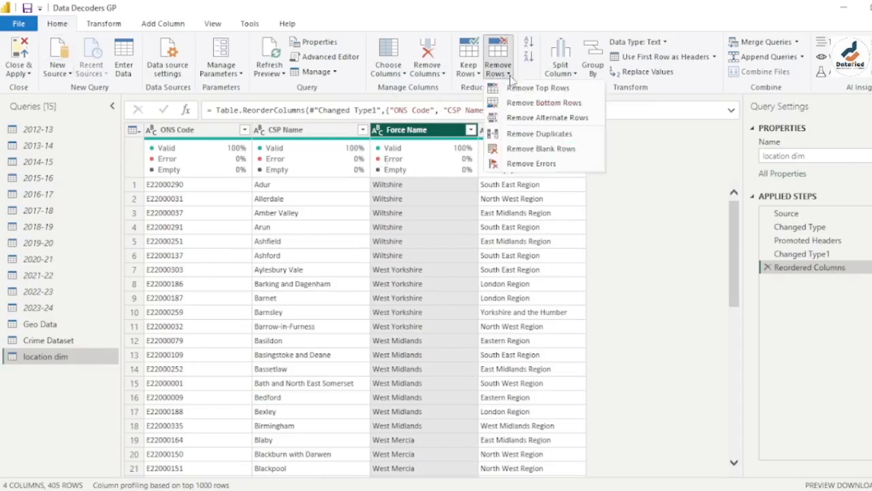
click(540, 134)
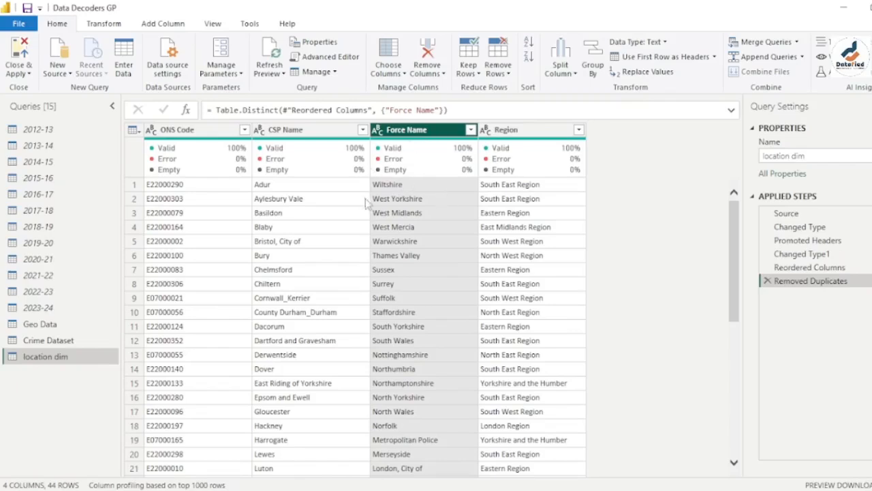
mouse_move(420, 145)
mouse_move(396, 147)
mouse_move(426, 150)
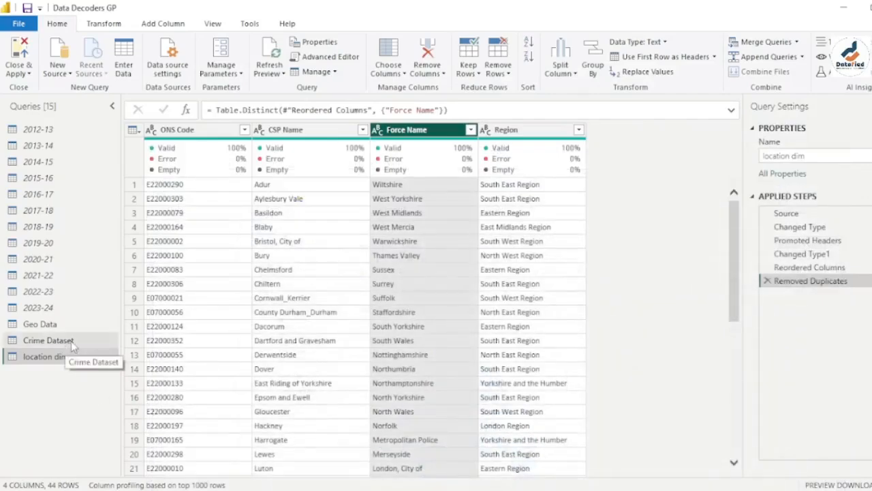
Duplicate the Crime Dataset query and rename the copy "offence dim"
click(59, 341)
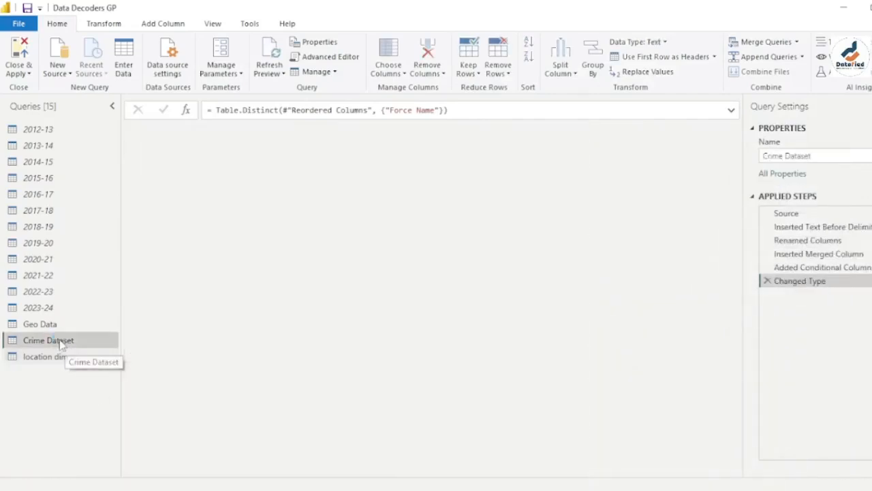
right_click(61, 342)
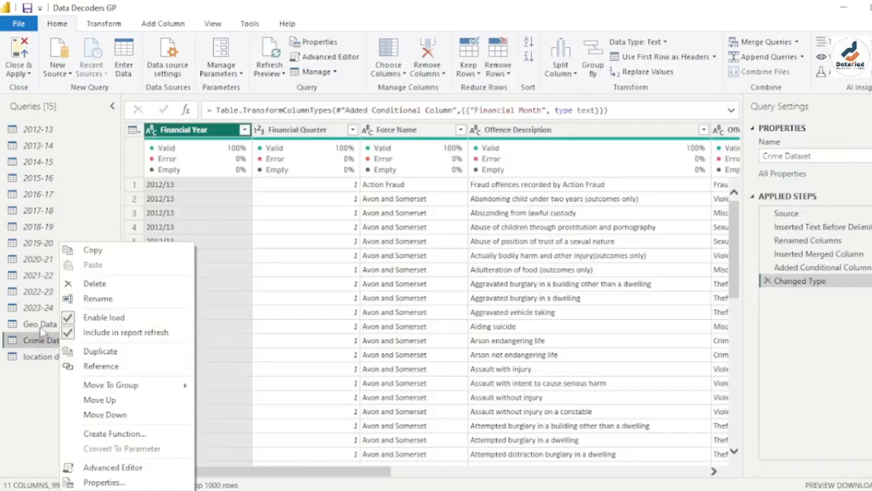
click(112, 353)
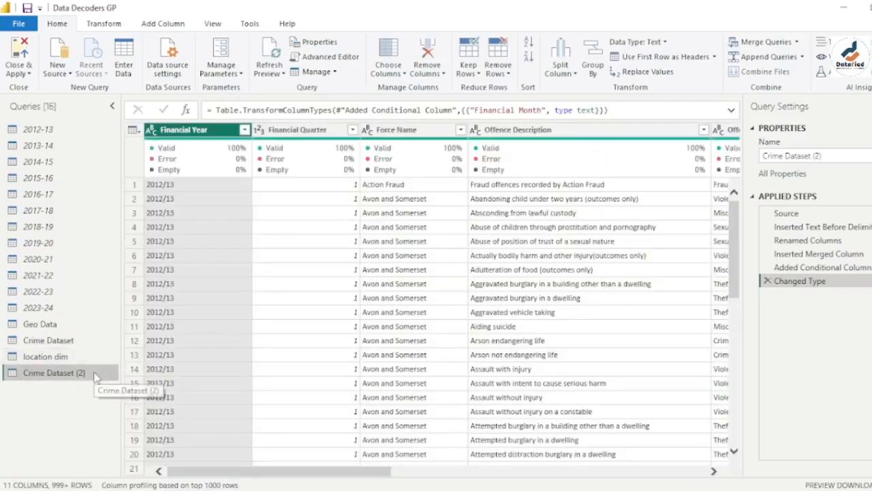
double_click(94, 377)
click(83, 414)
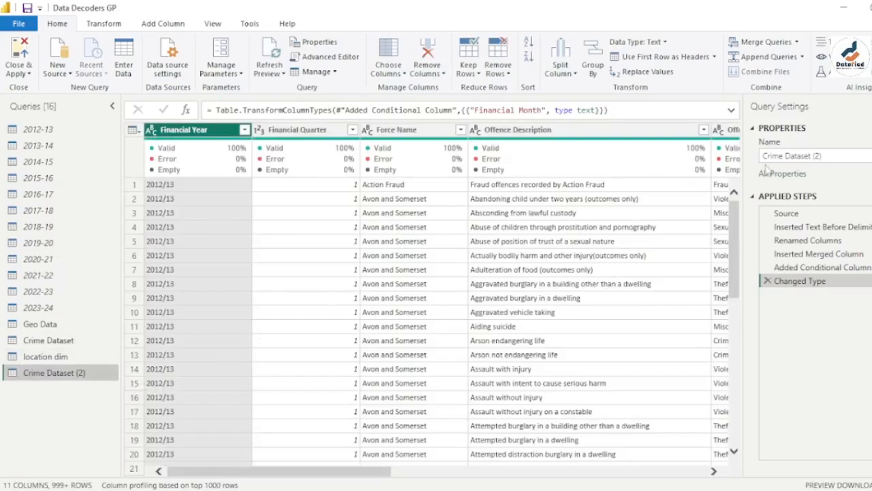
click(841, 156)
key(BackSpace)
key(BackSpace)
key(BackSpace)
key(BackSpace)
key(BackSpace)
key(BackSpace)
key(BackSpace)
key(BackSpace)
key(BackSpace)
key(BackSpace)
key(BackSpace)
key(BackSpace)
key(BackSpace)
key(BackSpace)
key(BackSpace)
key(BackSpace)
key(BackSpace)
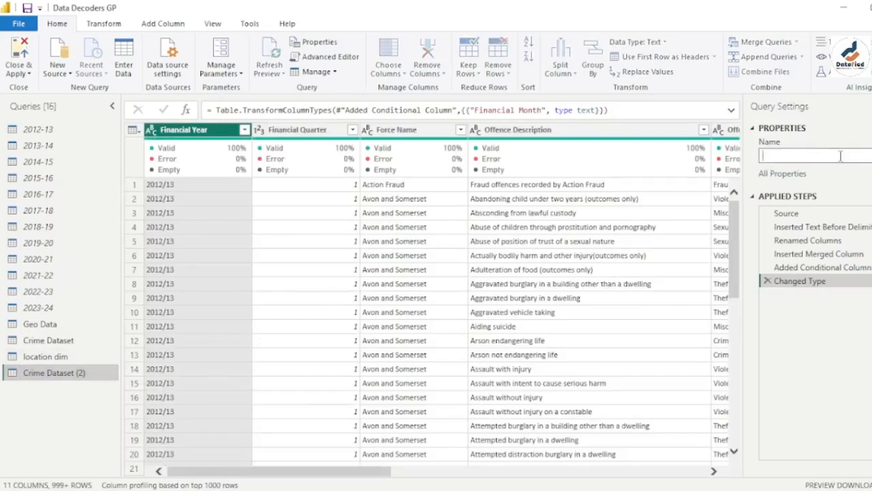
text(offence dim)
key(Return)
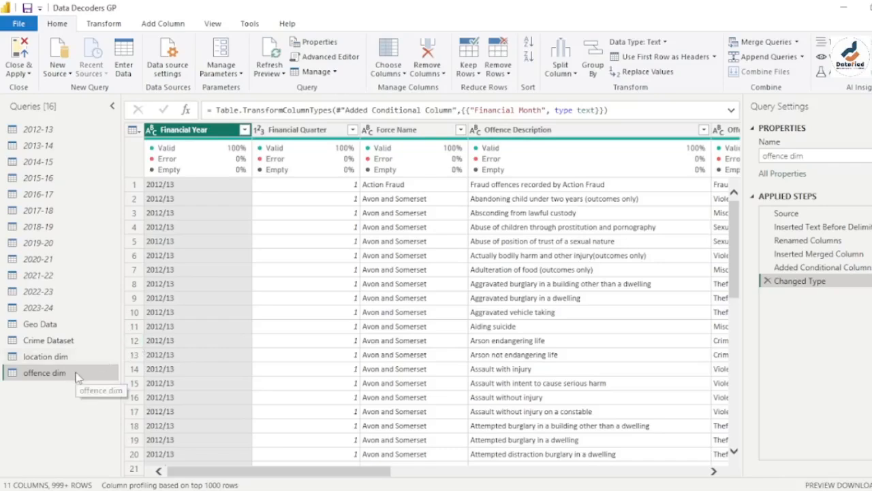
Following the Conceptual_DataModel workbook in Excel, remove Financial Year, Financial Quarter, Force Name, Number of Offences, Year, Quarter Year and Financial Month from offence dim
click(521, 489)
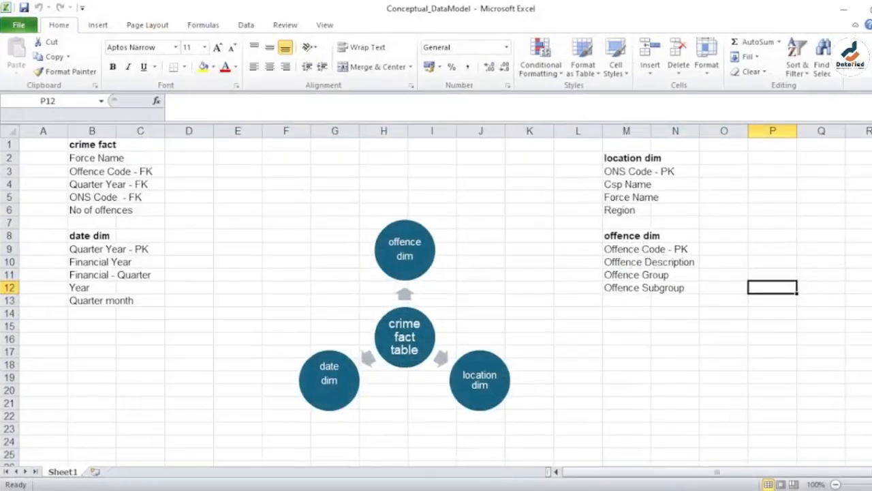
click(498, 487)
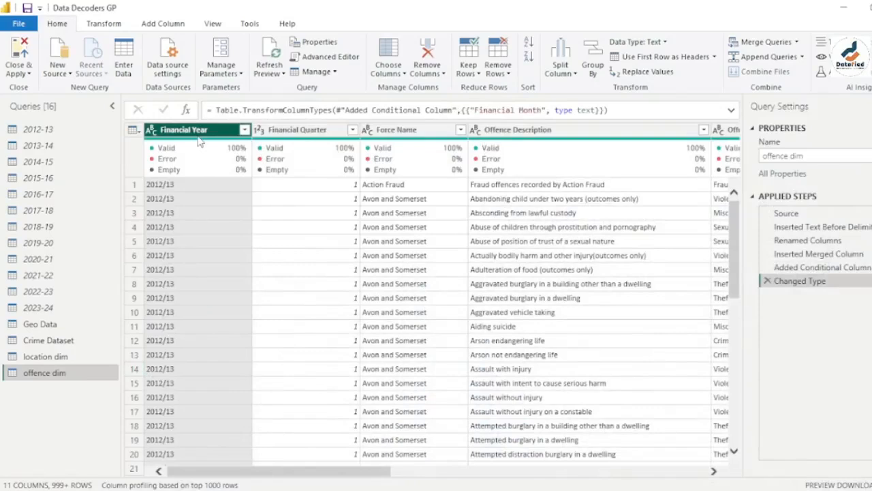
ctrl+click(295, 135)
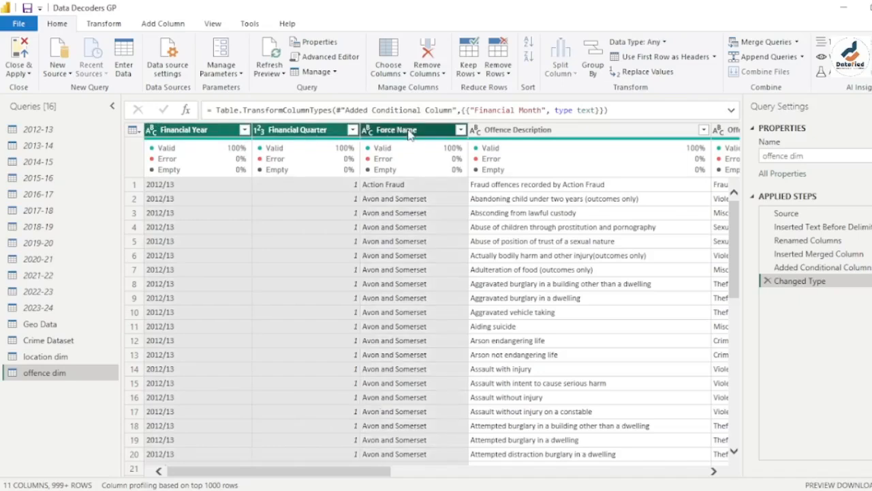
click(544, 490)
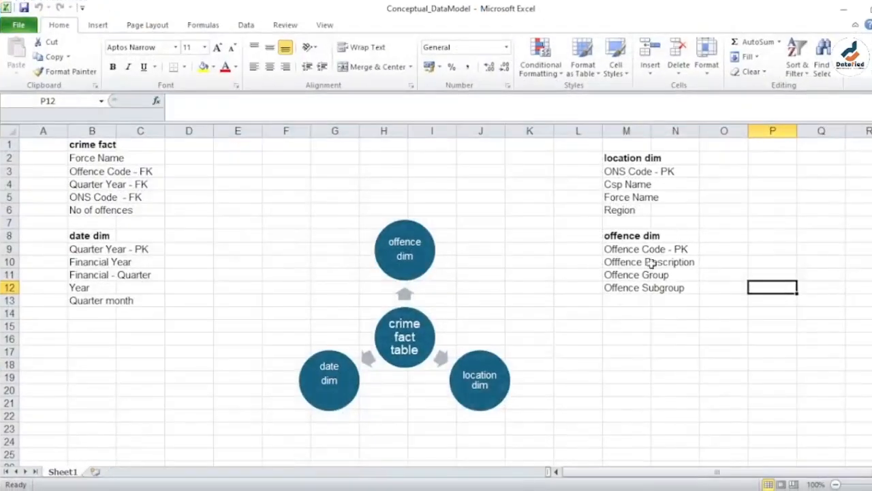
click(543, 488)
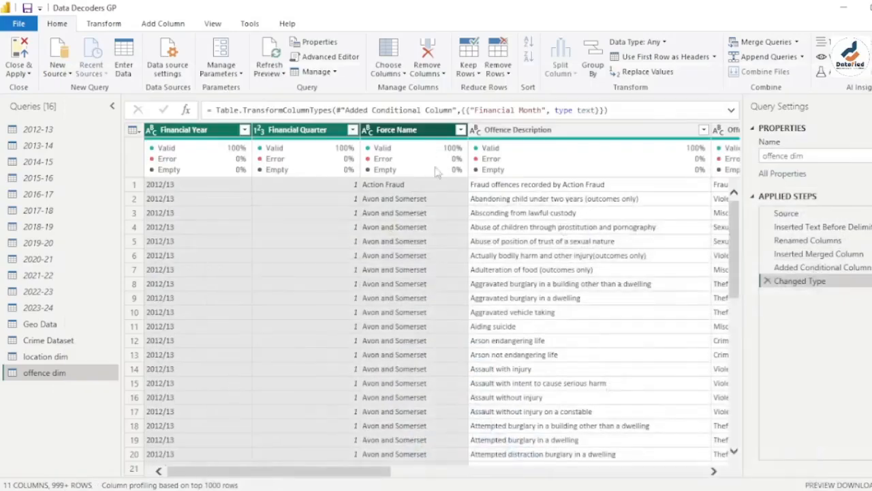
drag(362, 471, 458, 474)
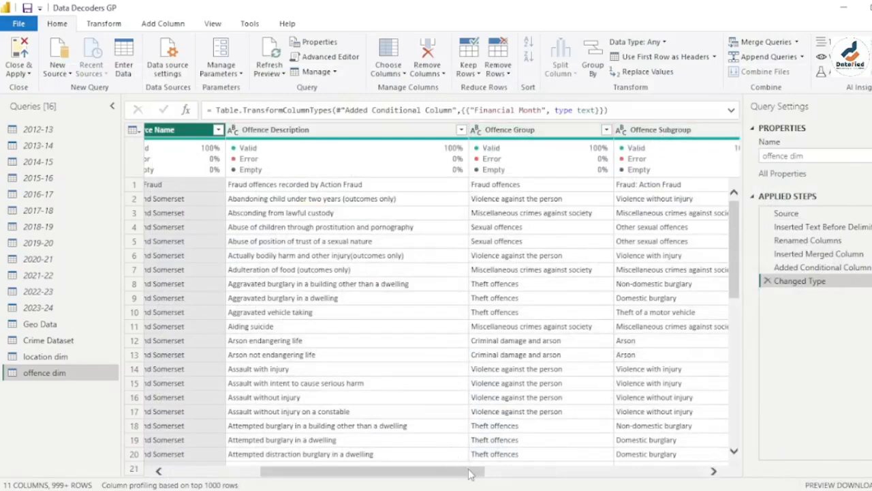
drag(469, 473, 610, 474)
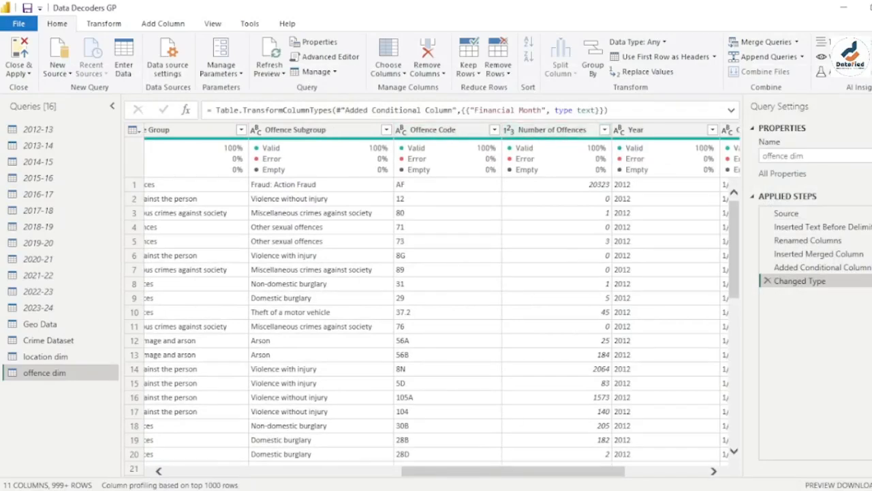
key(alt+Tab)
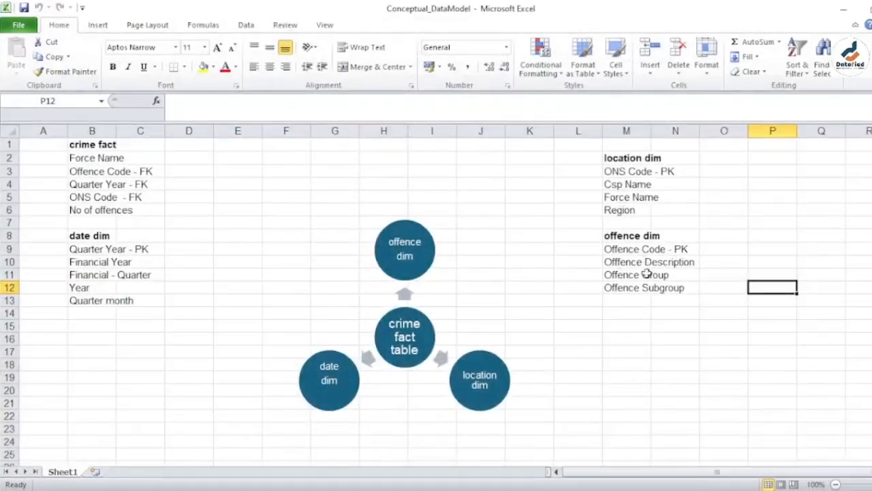
key(alt+Tab)
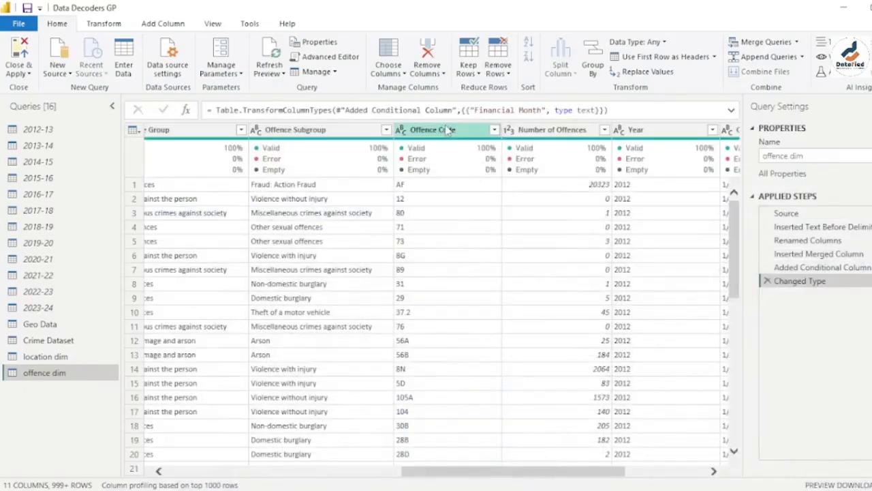
click(550, 130)
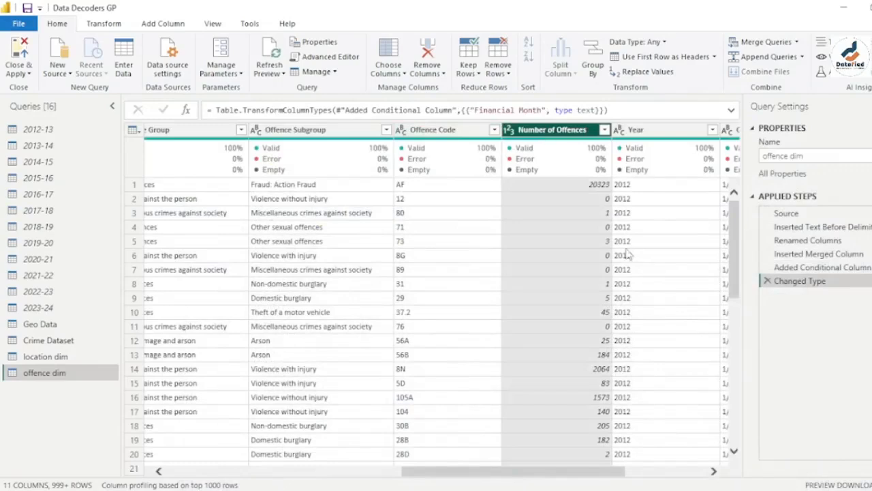
drag(612, 477, 677, 476)
shift+click(498, 134)
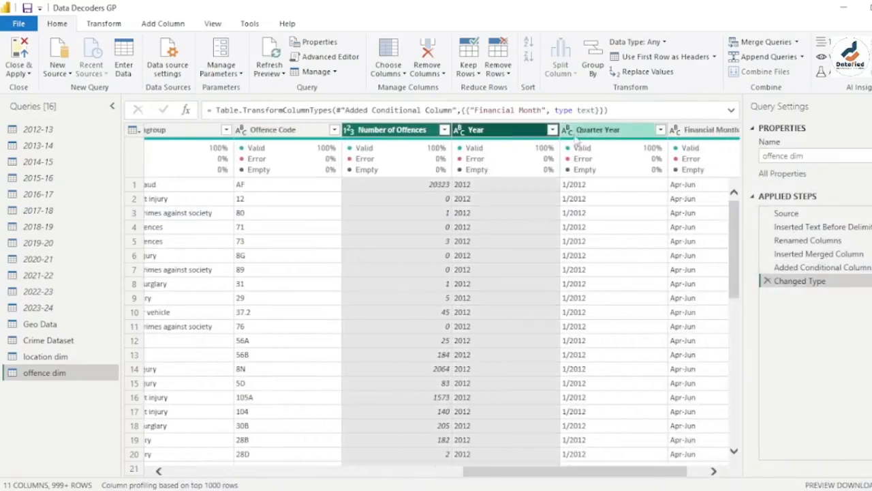
shift+click(593, 133)
shift+click(683, 133)
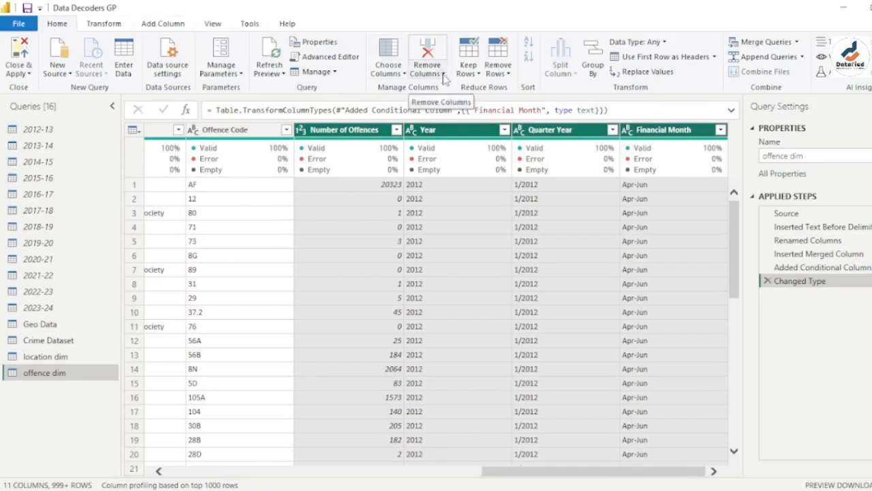
right_click(448, 168)
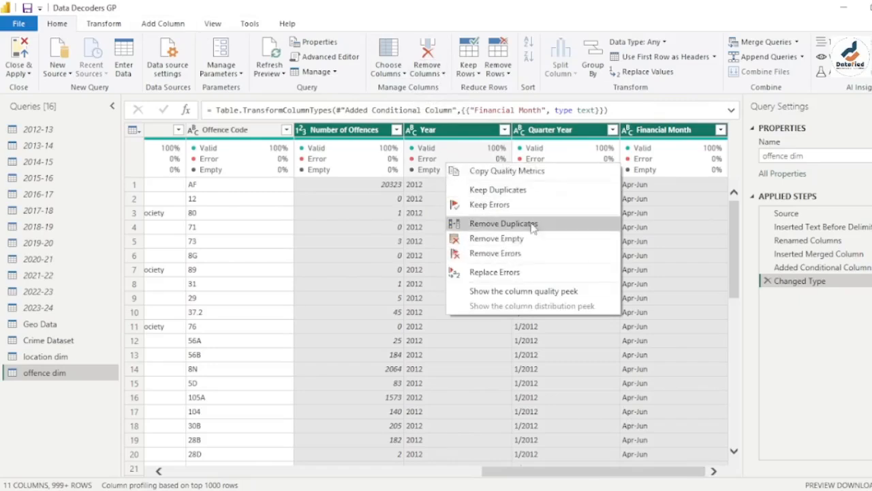
right_click(429, 131)
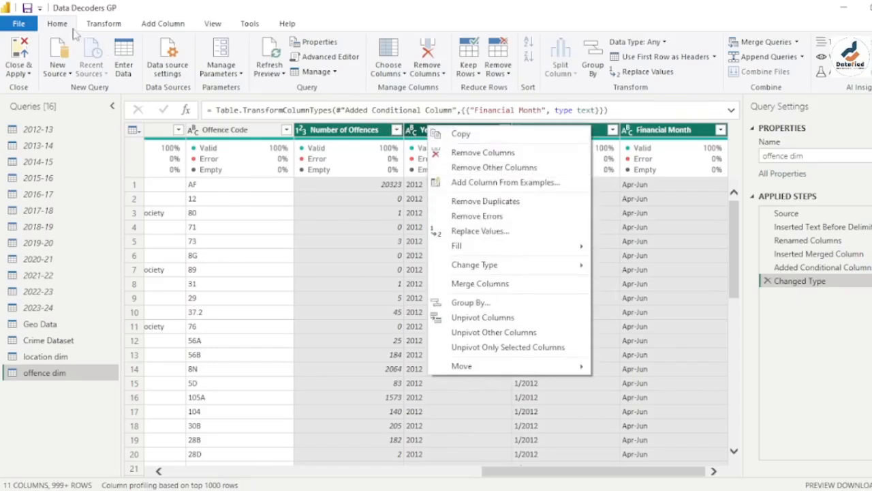
click(447, 76)
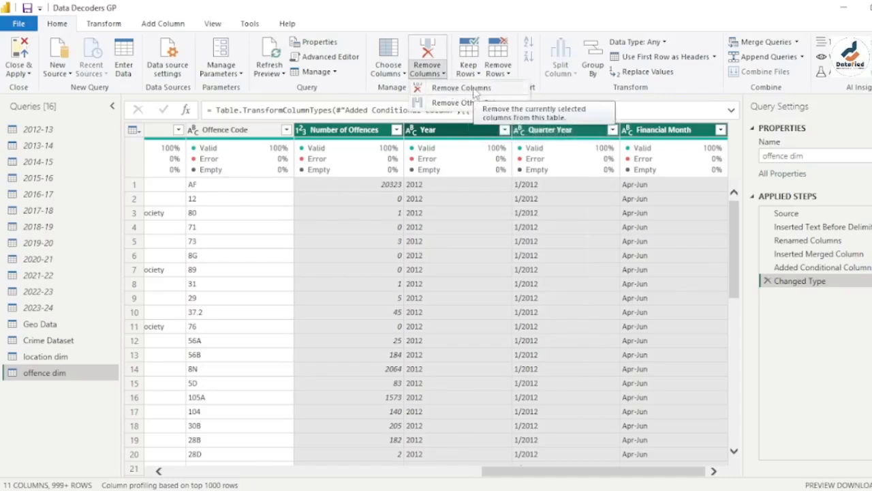
click(477, 92)
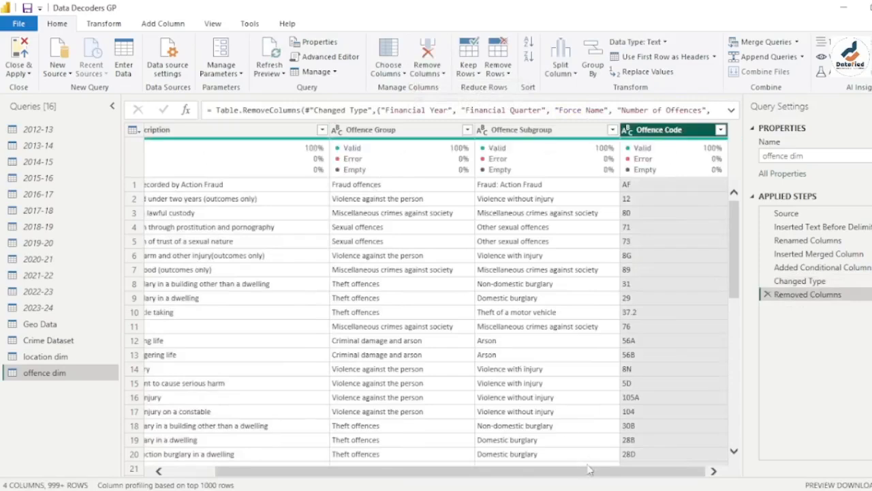
Check the remaining offence dim columns against the Excel data model and move Offence Code ahead of Offence Description as the first column
drag(595, 481, 399, 475)
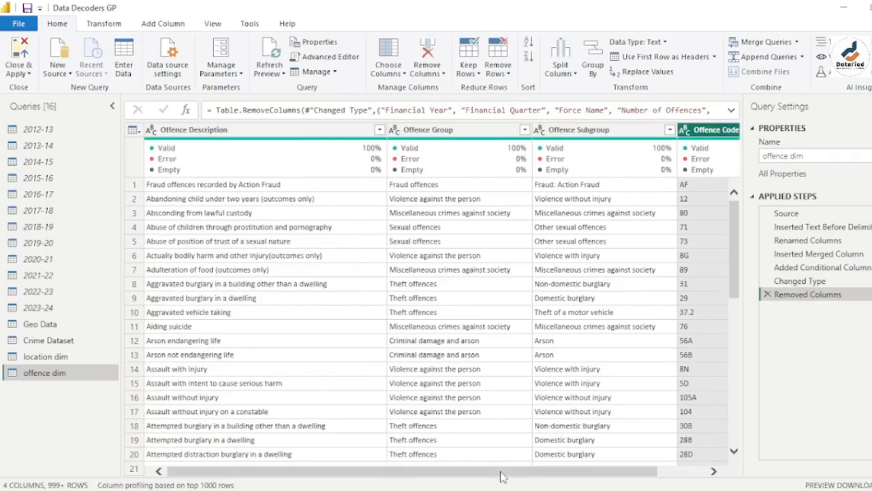
drag(501, 472, 632, 475)
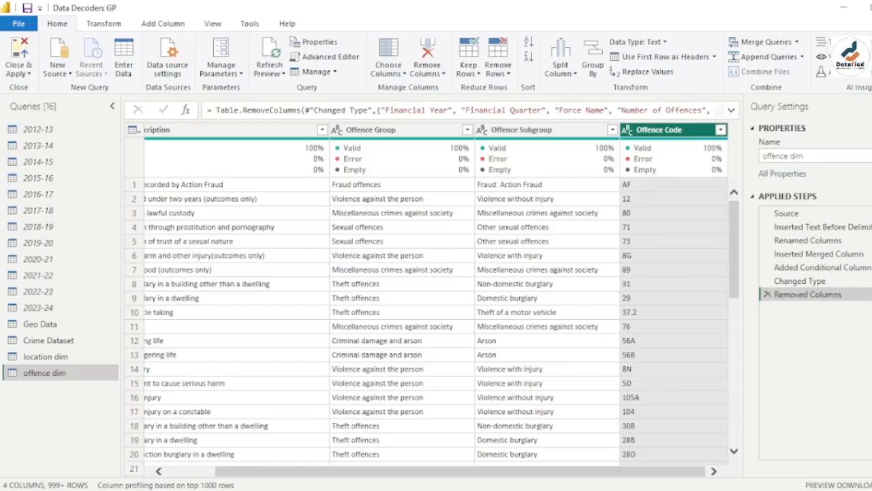
key(alt+Tab)
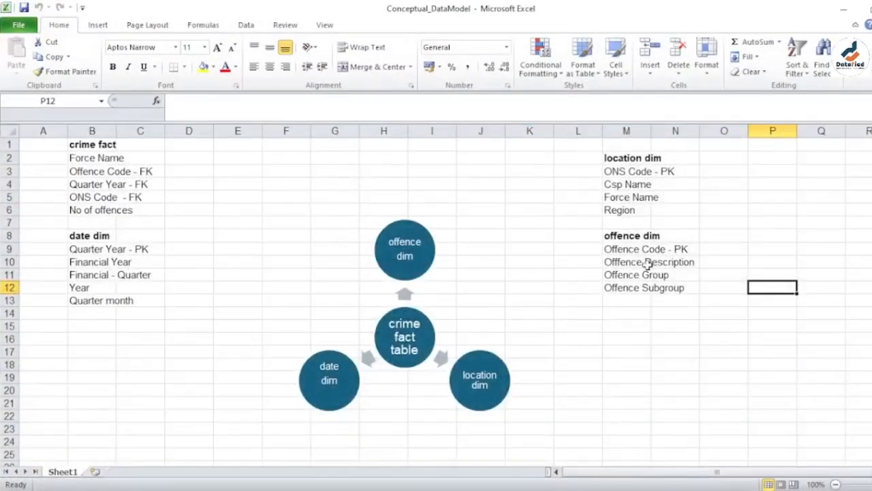
key(alt+Tab)
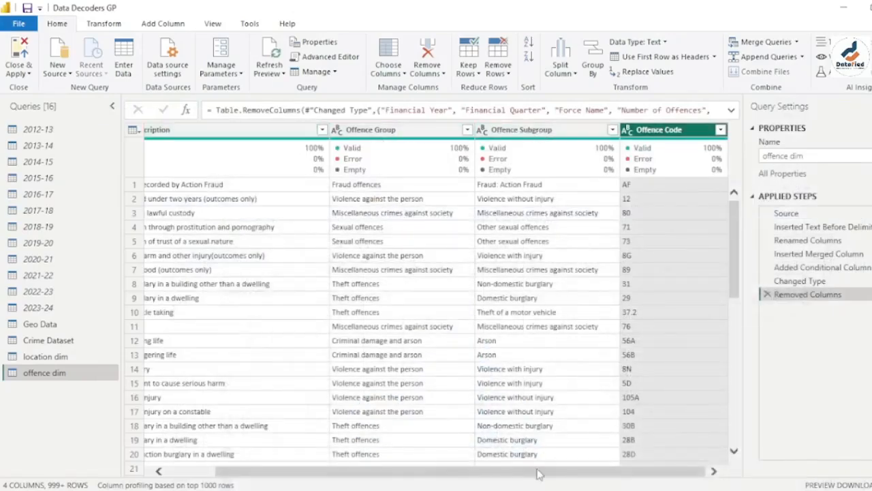
drag(538, 474, 487, 474)
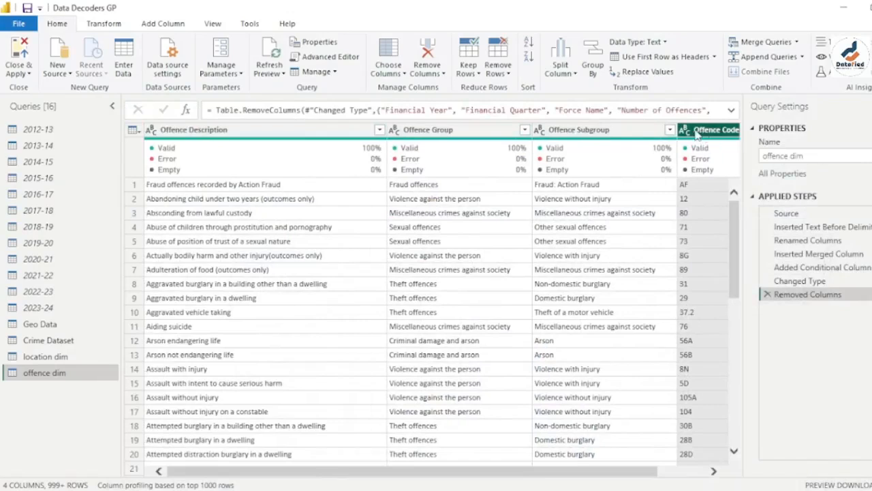
drag(697, 134, 164, 134)
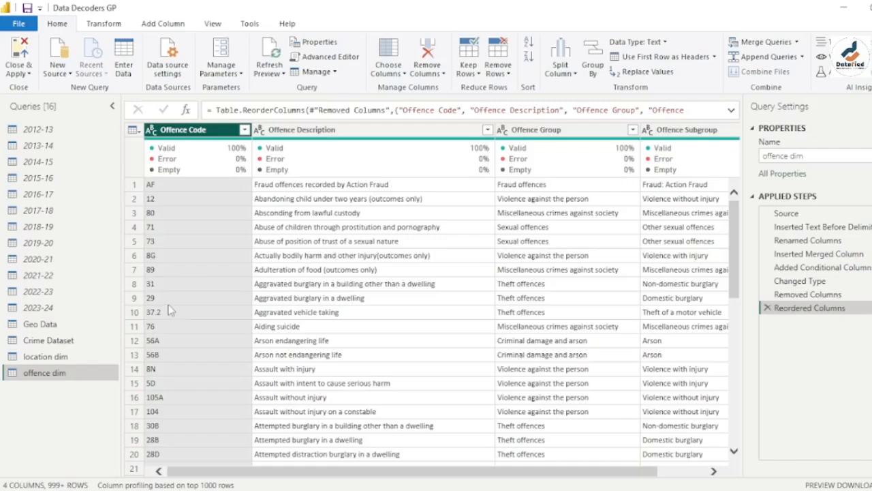
Remove duplicate rows from offence dim based on the Offence Code column
right_click(208, 134)
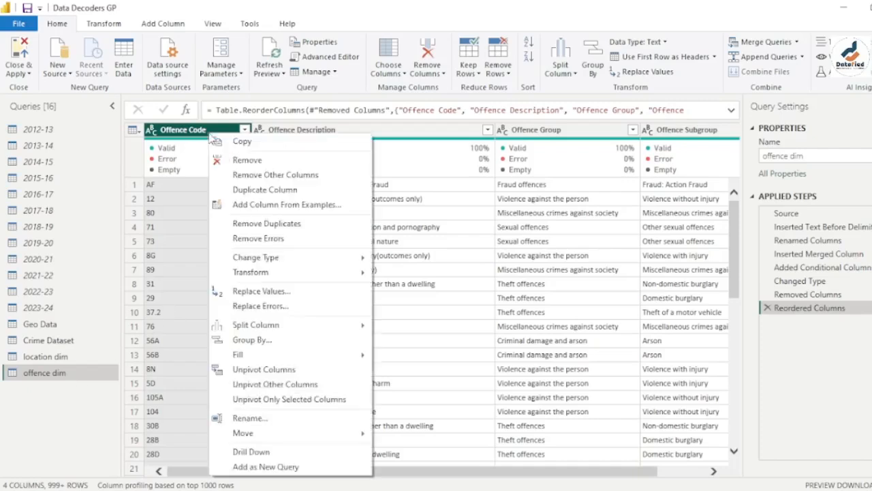
click(302, 232)
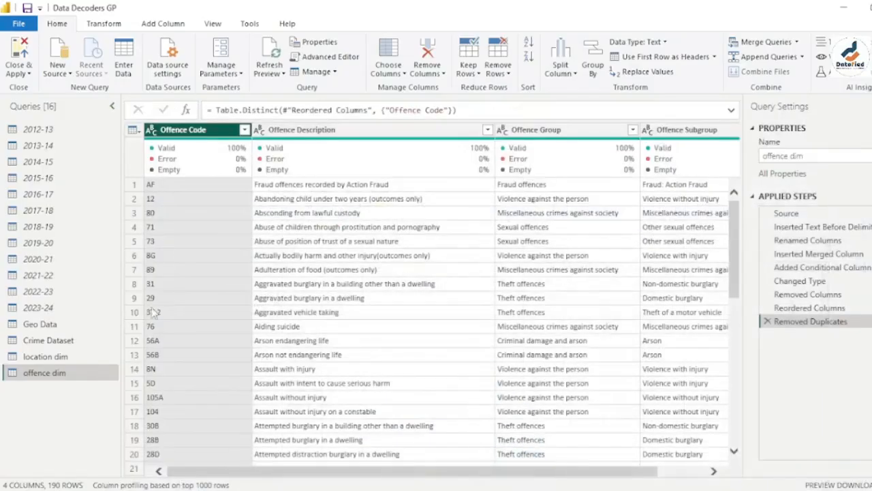
Duplicate the Crime Dataset query and rename the copy "date dim"
click(60, 326)
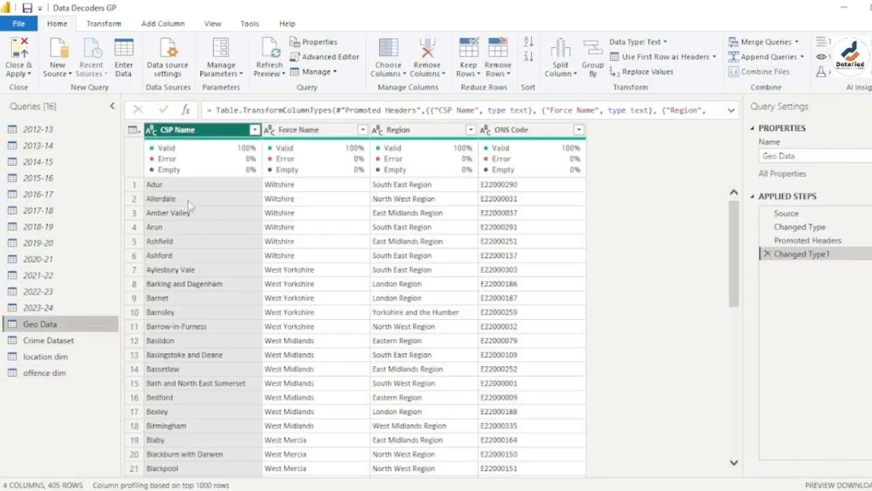
click(70, 341)
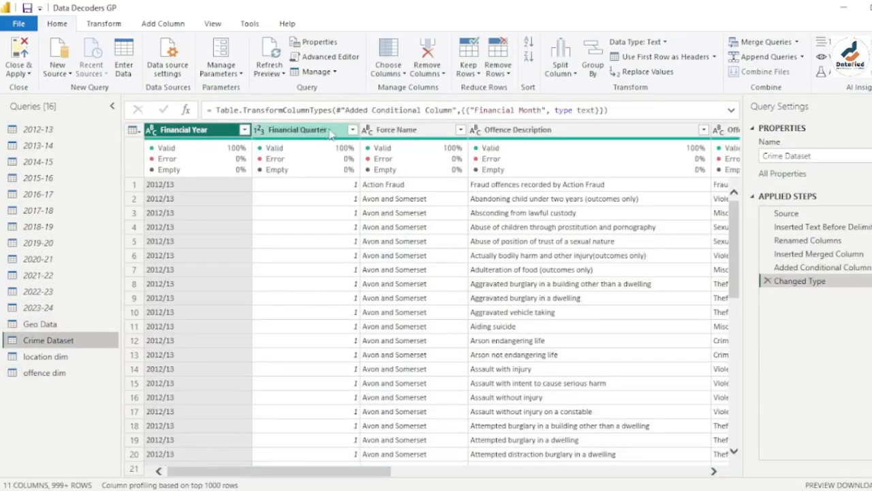
click(300, 129)
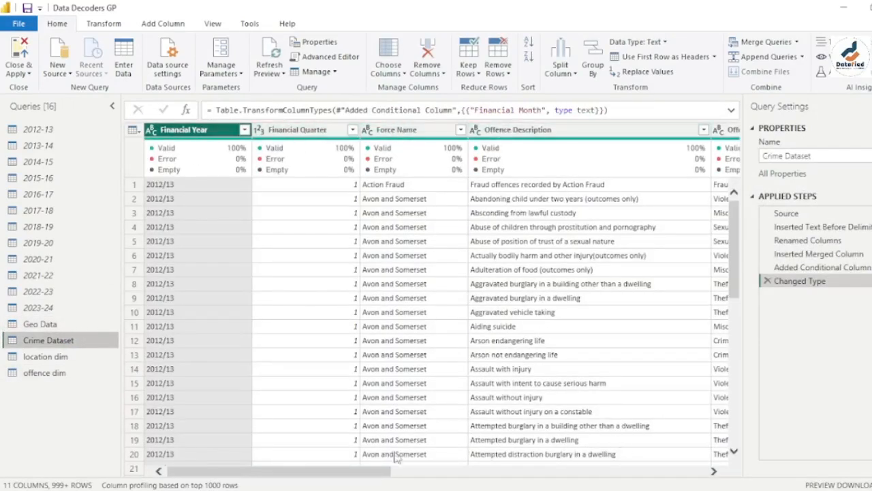
scroll(351, 469, down, 1)
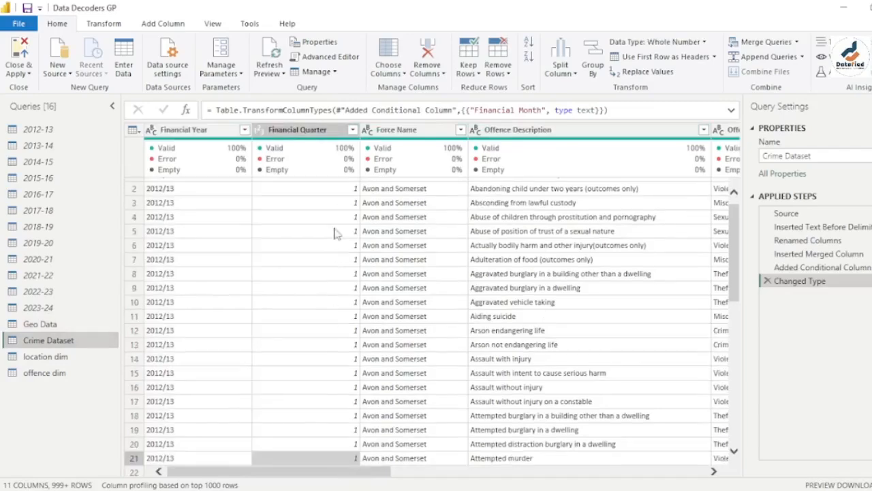
click(222, 133)
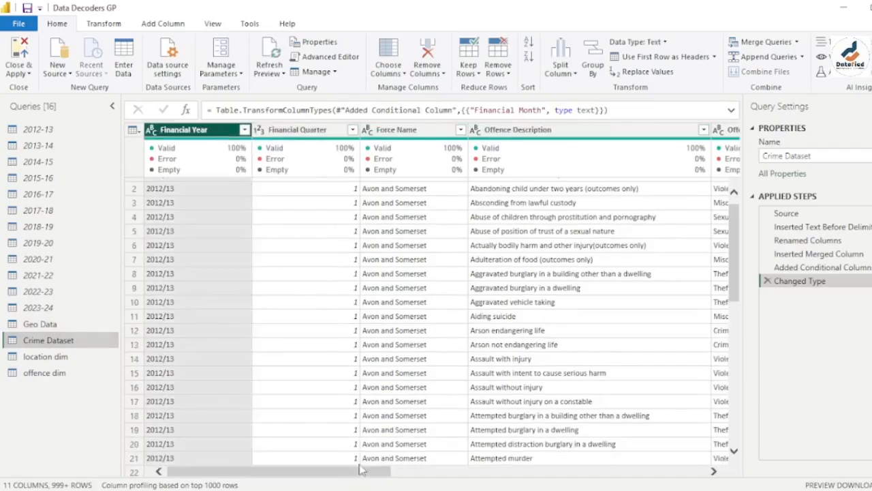
drag(364, 475, 339, 481)
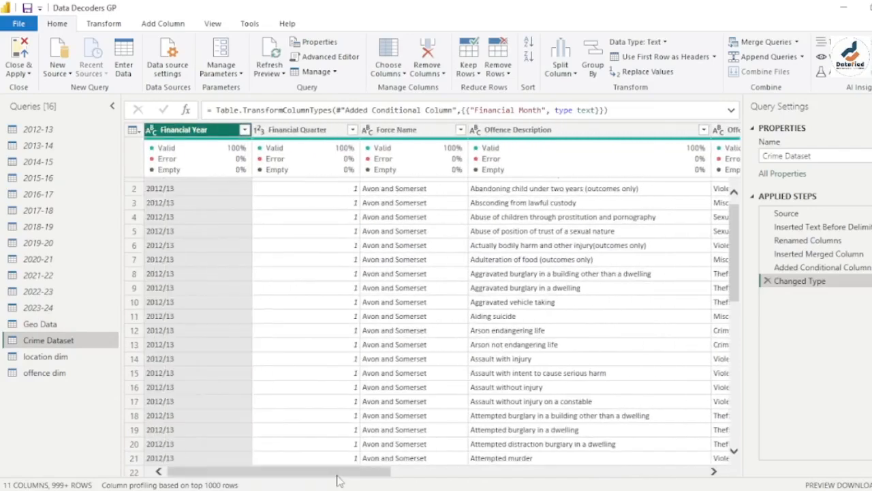
right_click(68, 346)
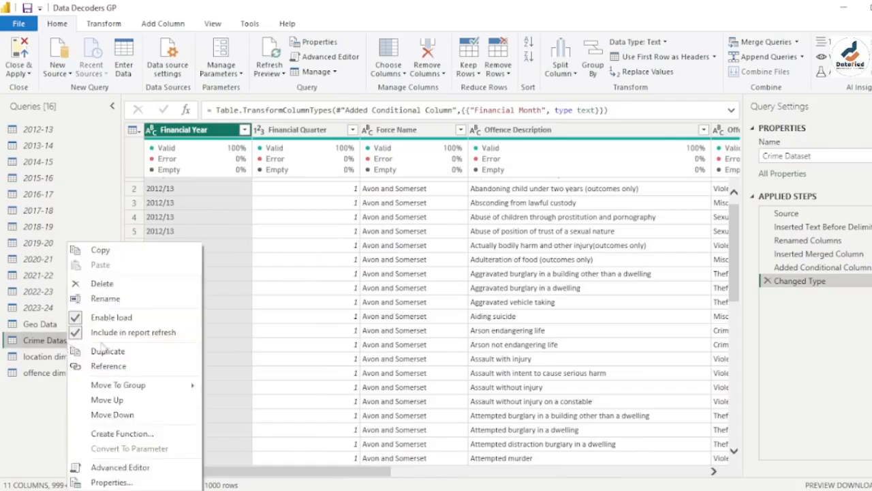
click(139, 351)
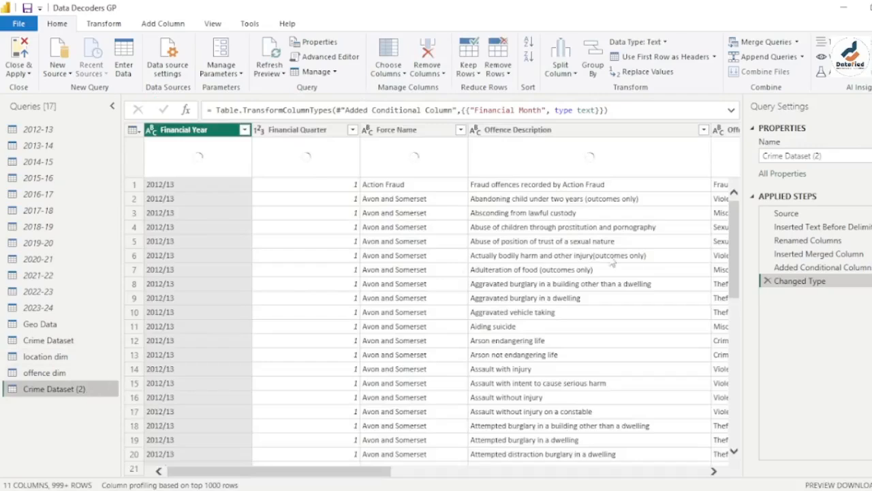
click(832, 155)
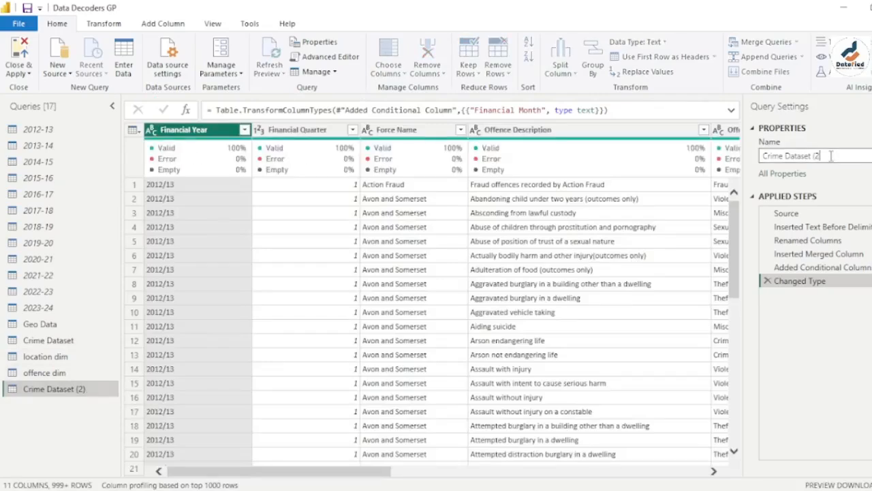
key(BackSpace)
key(BackSpace)
key(BackSpace)
key(BackSpace)
key(BackSpace)
key(BackSpace)
key(BackSpace)
key(BackSpace)
key(BackSpace)
key(BackSpace)
key(BackSpace)
key(BackSpace)
key(BackSpace)
key(BackSpace)
key(BackSpace)
key(BackSpace)
key(BackSpace)
click(809, 194)
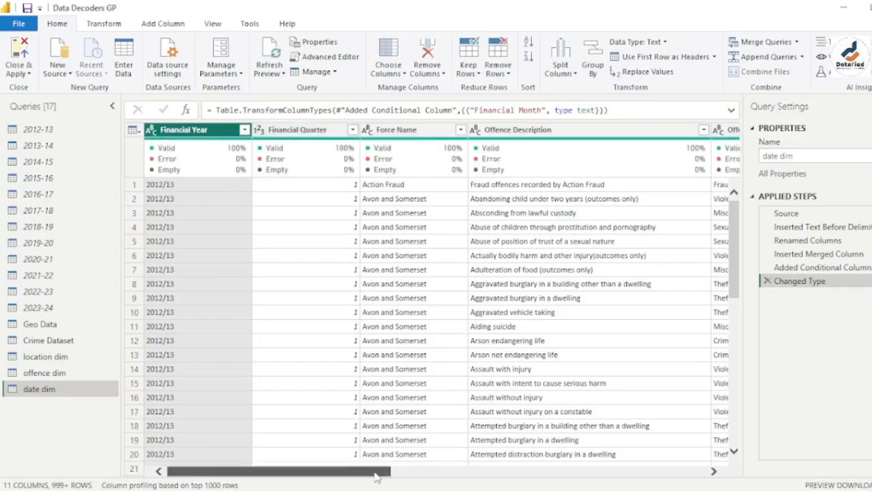
Remove Force Name, Offence Description, Offence Group, Offence Subgroup, Offence Code and Number of Offences from date dim
drag(376, 474, 466, 479)
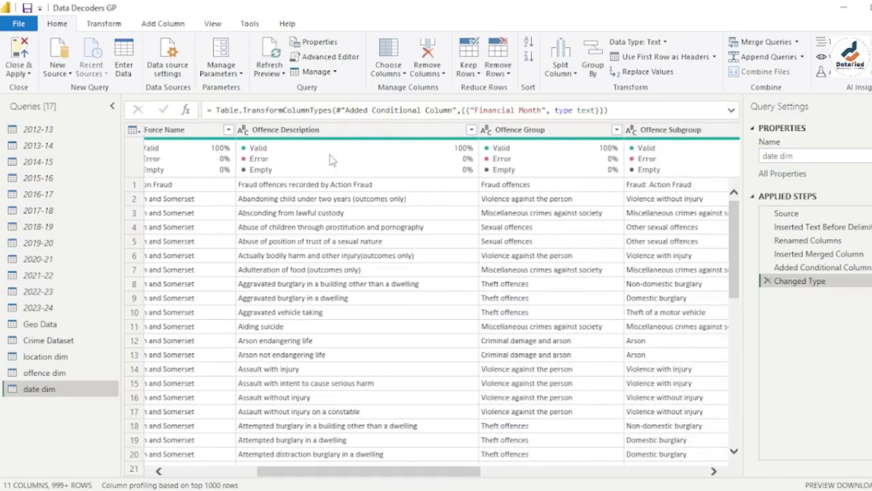
click(189, 132)
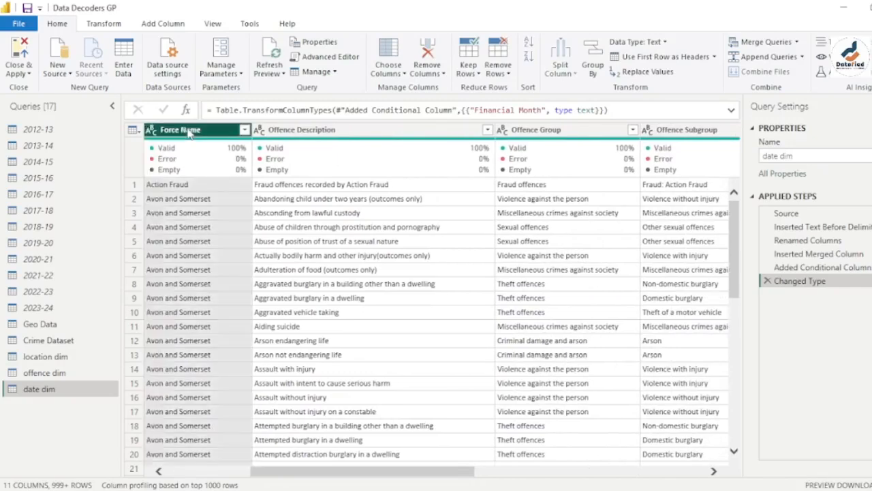
ctrl+click(311, 130)
ctrl+click(545, 133)
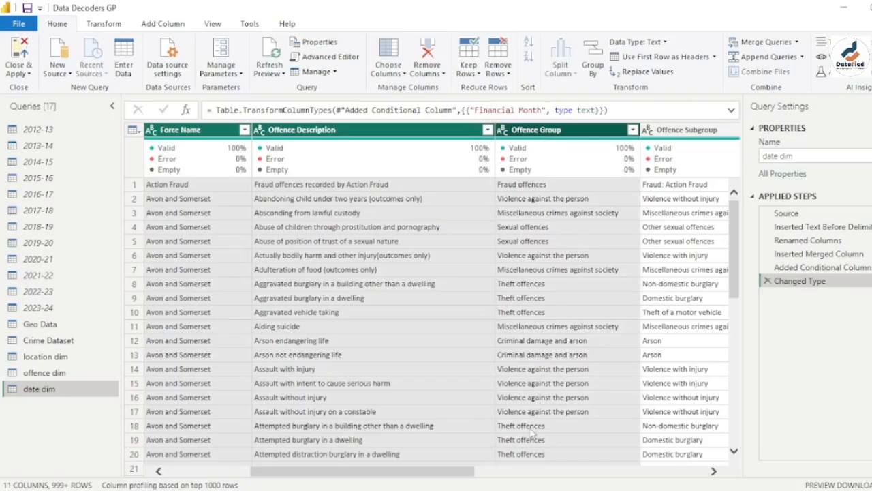
drag(431, 472, 555, 474)
ctrl+click(388, 133)
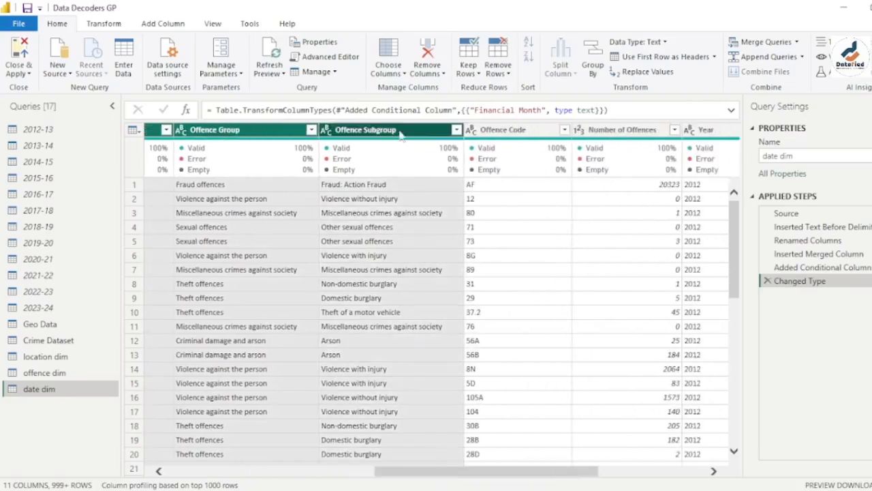
ctrl+click(495, 134)
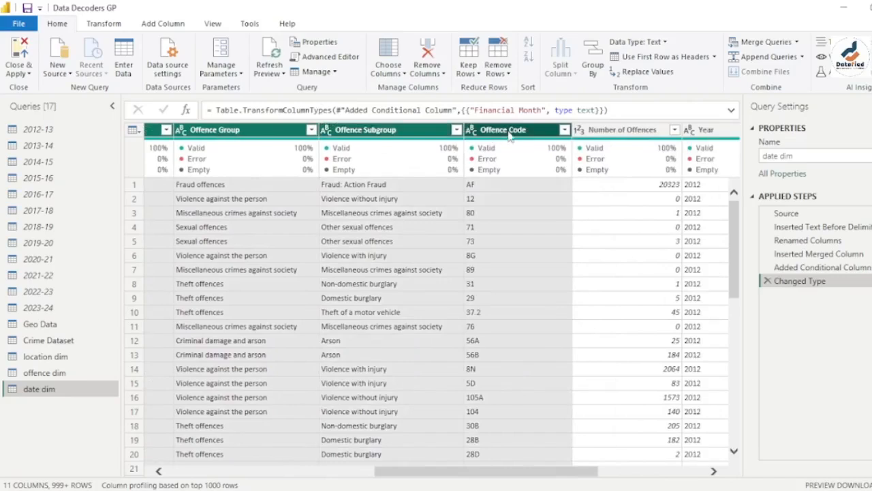
ctrl+click(603, 133)
drag(560, 473, 672, 479)
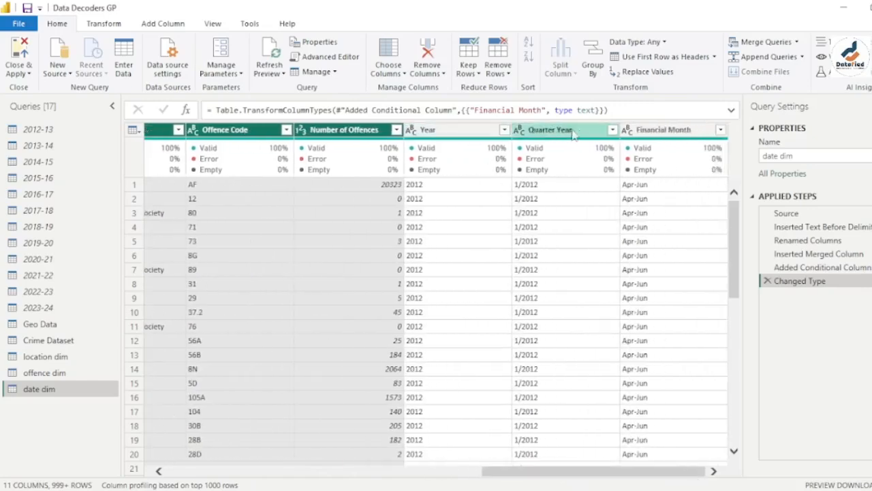
drag(635, 475, 319, 476)
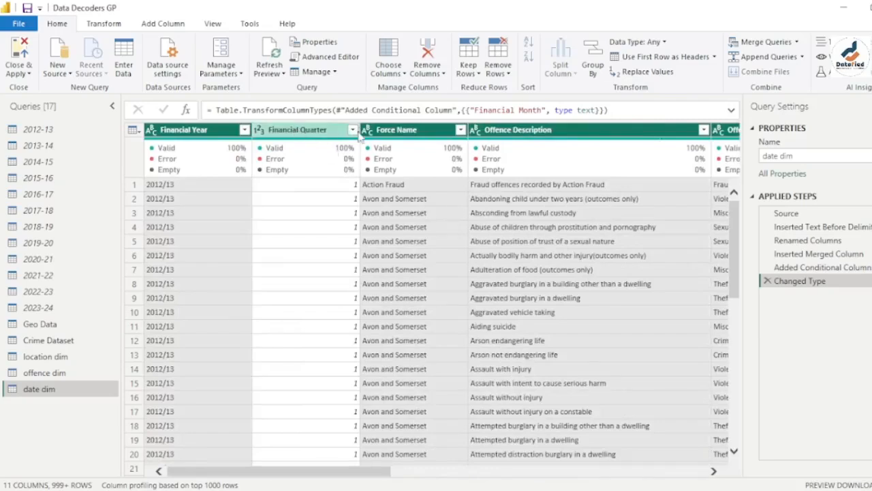
click(203, 133)
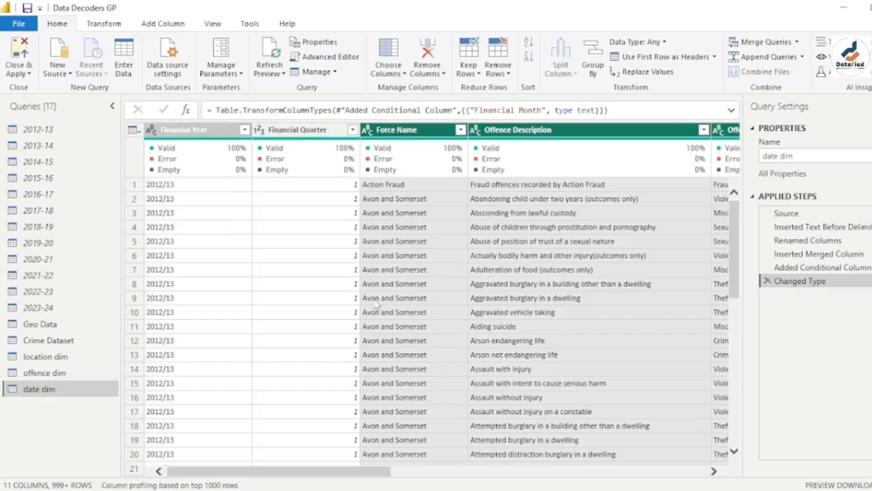
drag(372, 475, 454, 475)
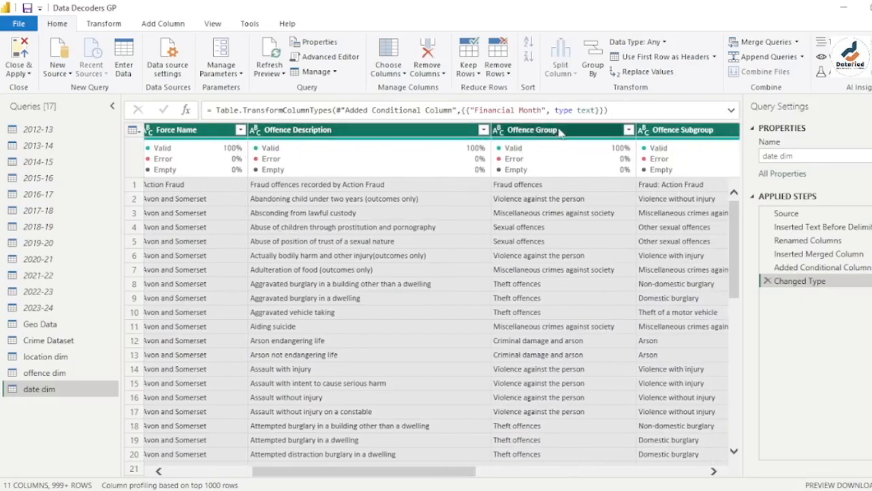
drag(468, 472, 723, 477)
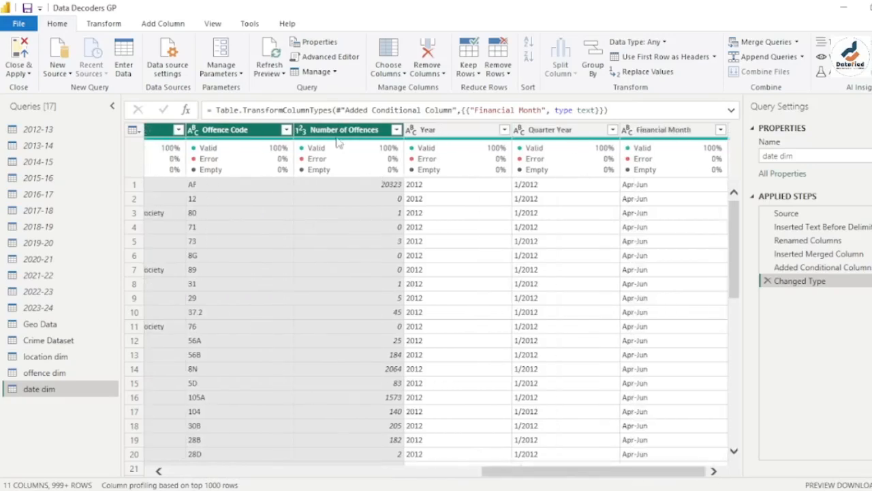
right_click(334, 132)
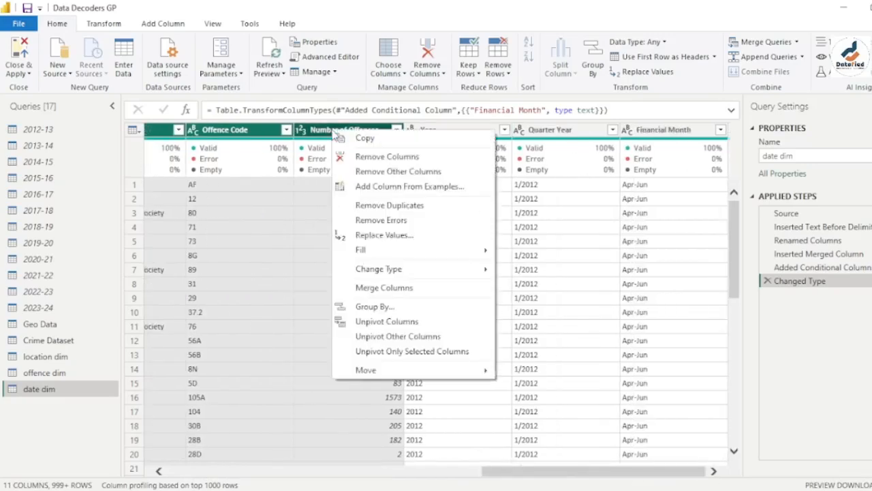
click(390, 158)
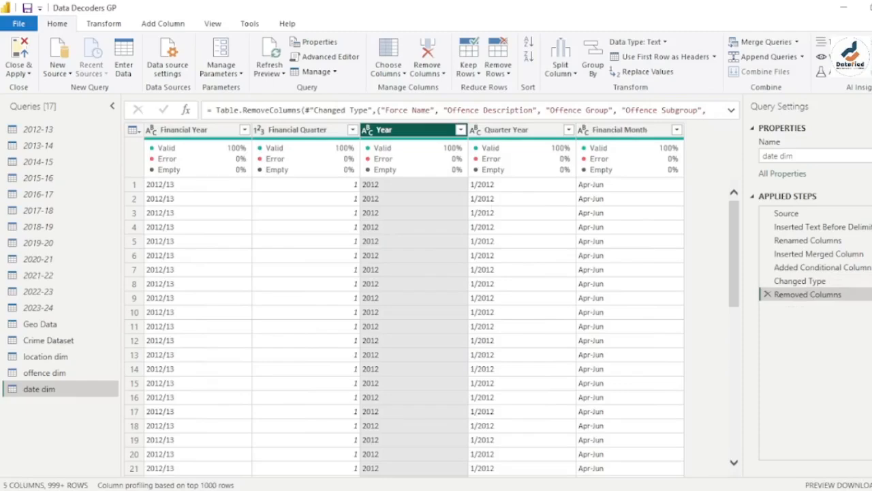
Consult the Conceptual_DataModel workbook in Excel and move Quarter Year ahead of Financial Year as date dim's first column
key(alt+Tab)
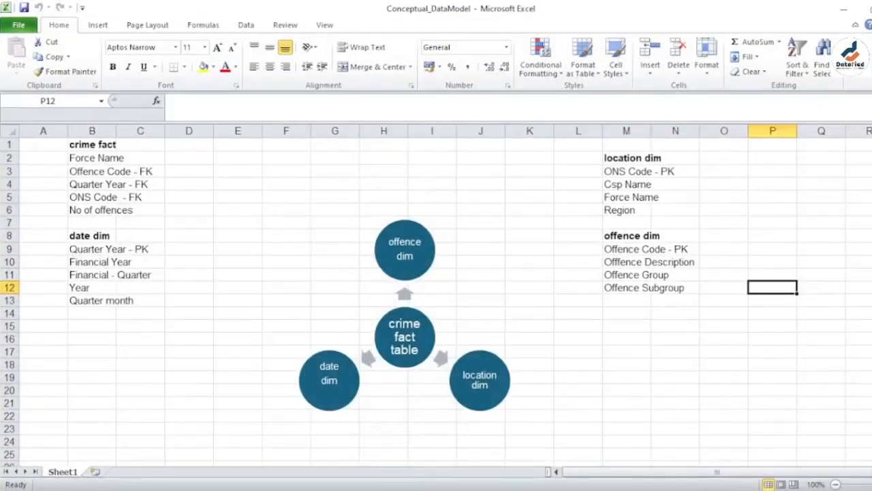
key(alt+Tab)
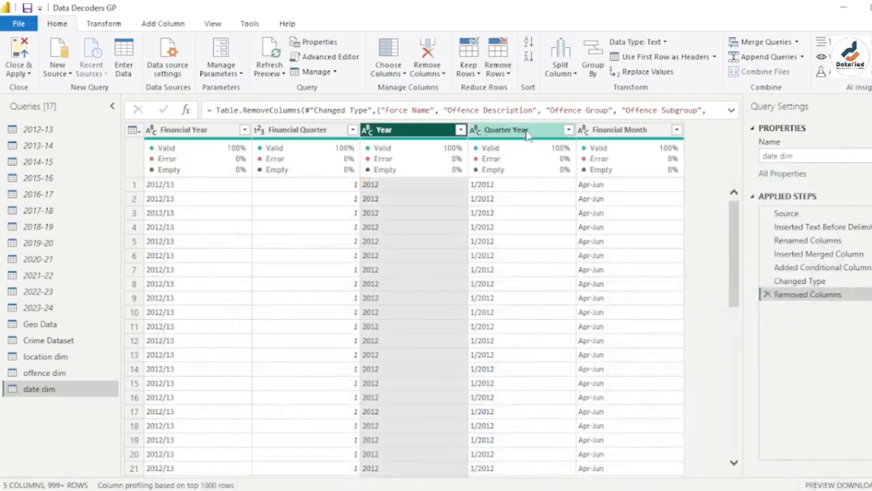
drag(527, 134, 177, 124)
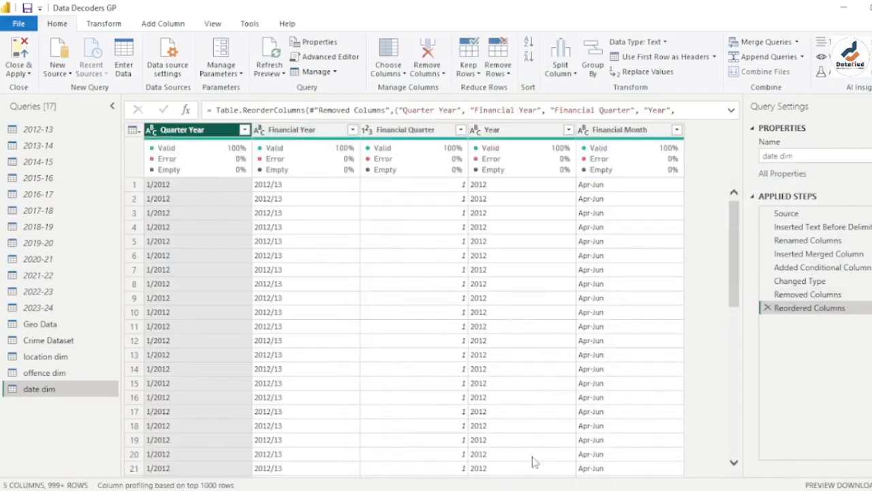
Compare the date dim columns and their order with the date dim list in the Excel Conceptual_DataModel workbook
key(alt+Tab)
key(alt+Tab)
key(alt+Tab)
key(alt+Tab)
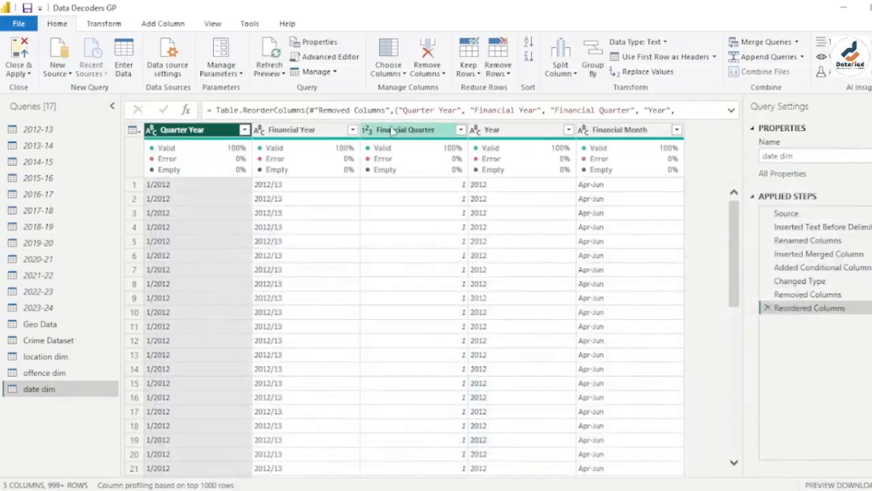
key(alt+Tab)
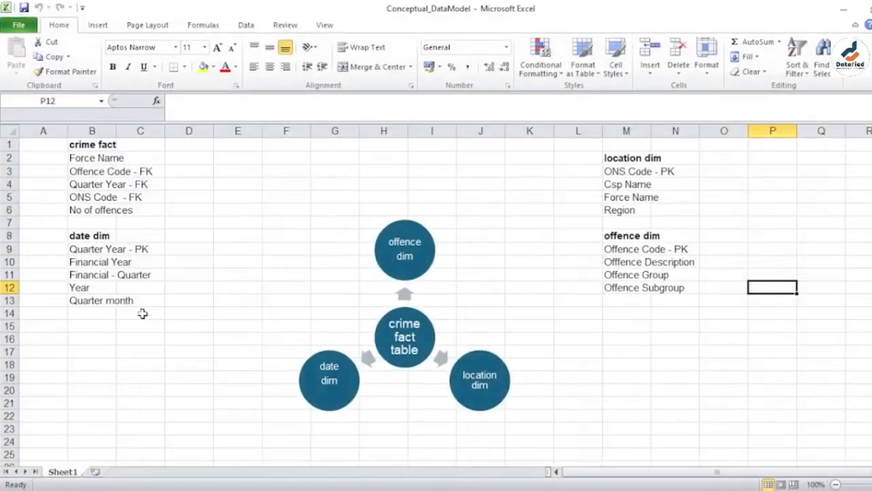
key(alt+Tab)
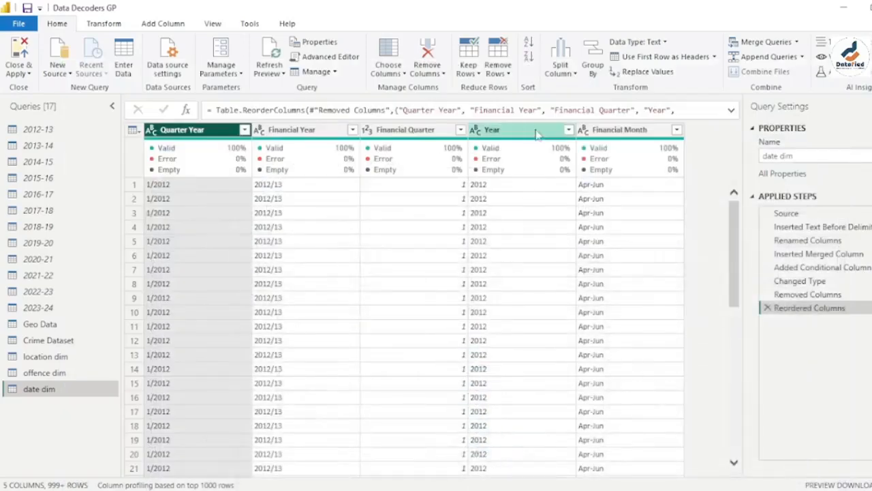
key(alt+Tab)
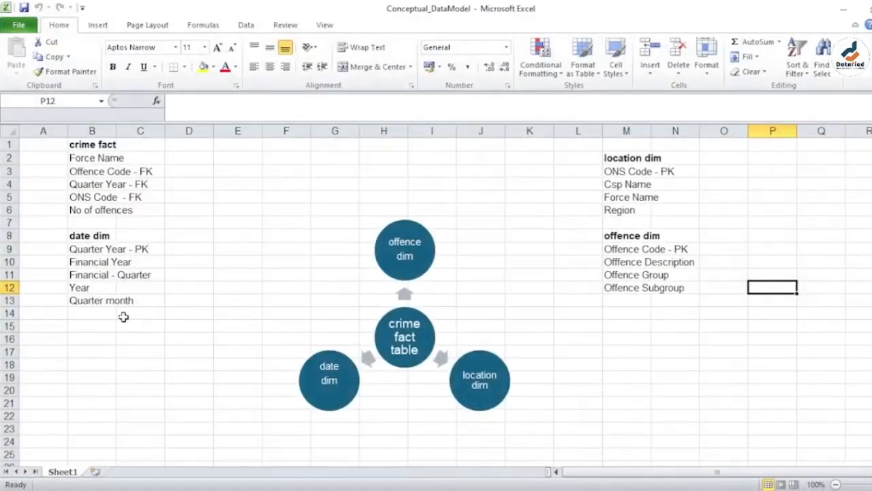
key(alt+Tab)
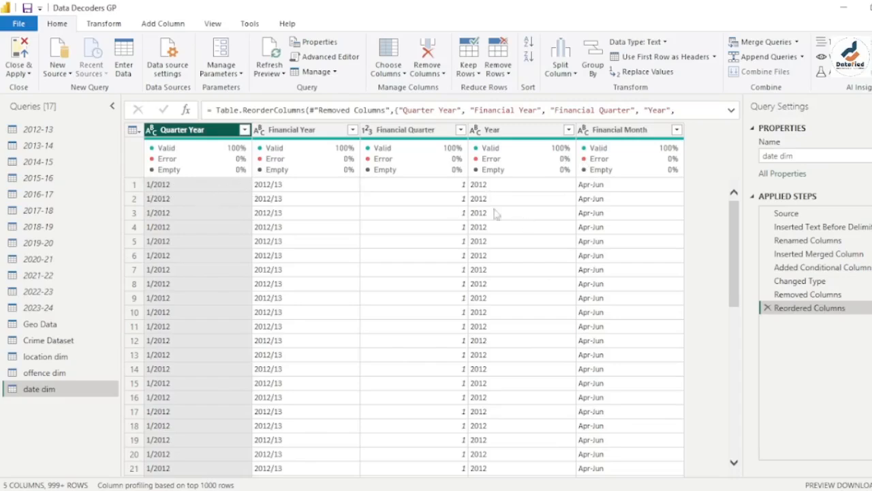
Filter date dim's Quarter Year column to 1/2012 only and look through the filtered rows for repeats
click(244, 130)
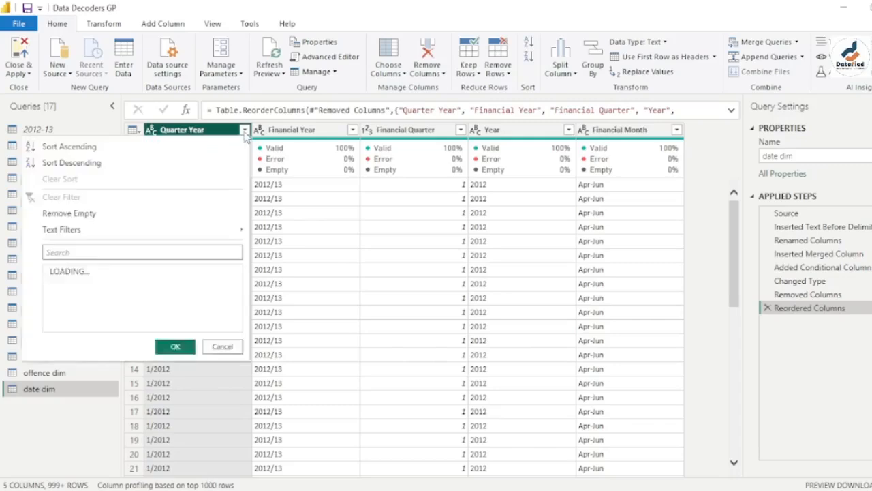
click(218, 344)
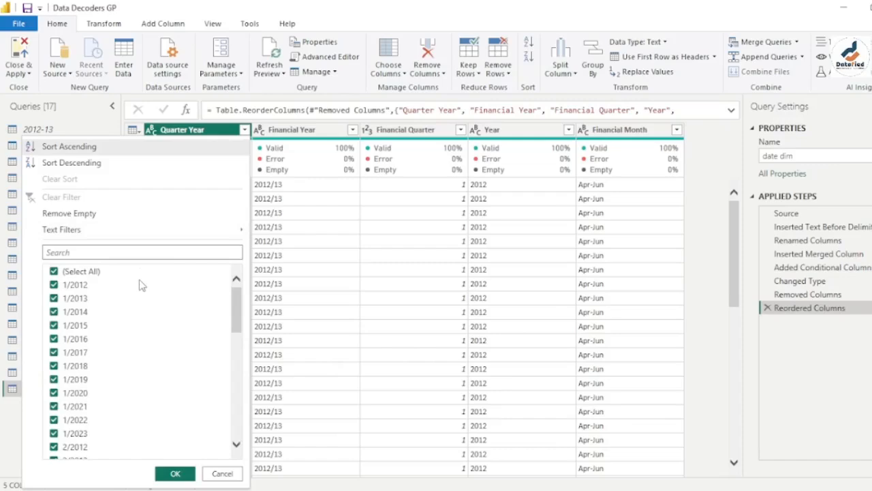
click(54, 271)
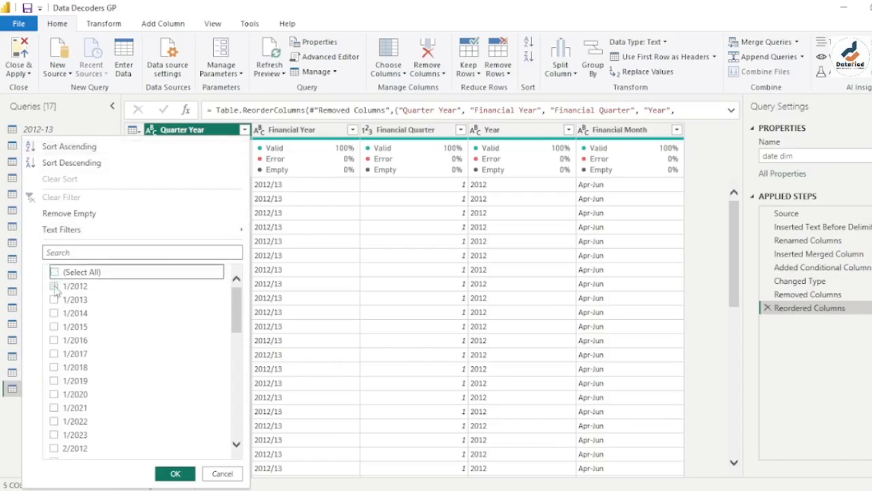
click(54, 285)
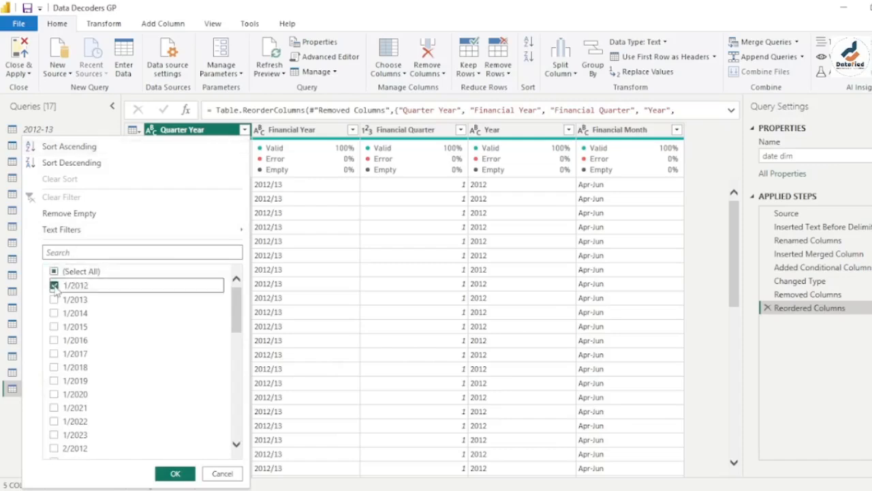
click(176, 474)
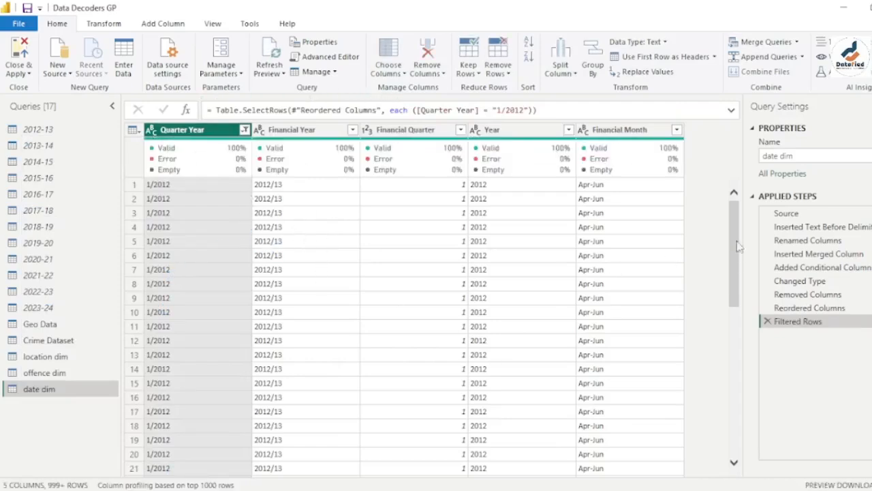
drag(731, 223, 732, 420)
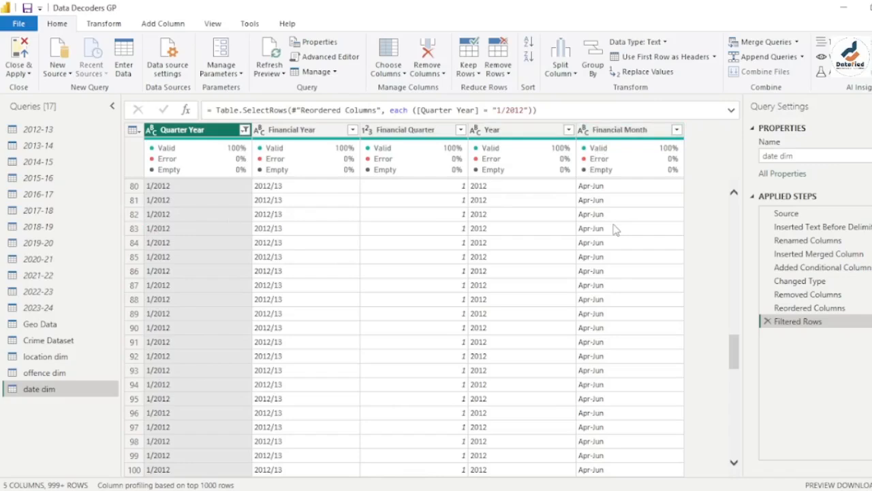
click(734, 400)
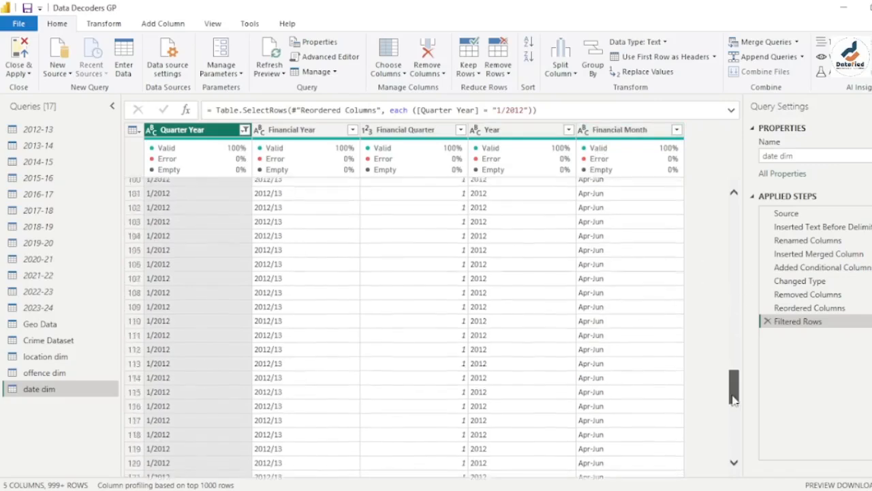
drag(734, 400, 736, 445)
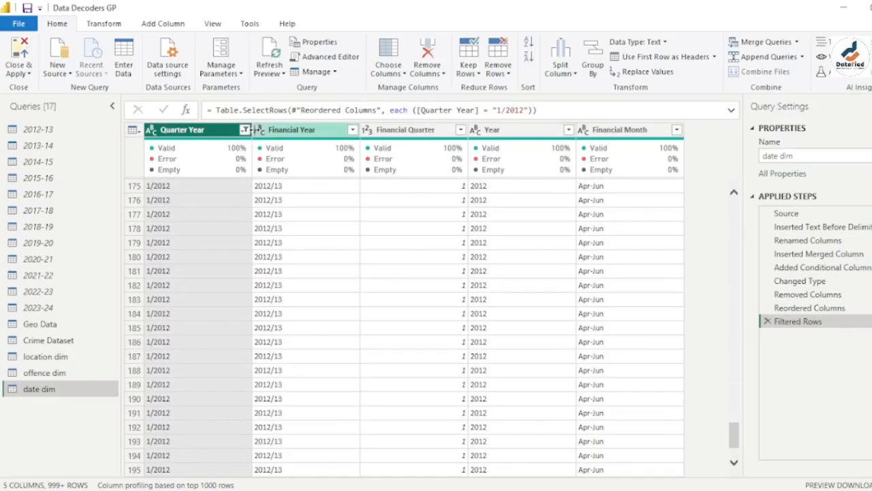
Reselect all Quarter Year values in date dim's filter and remove duplicate rows based on that column
click(244, 129)
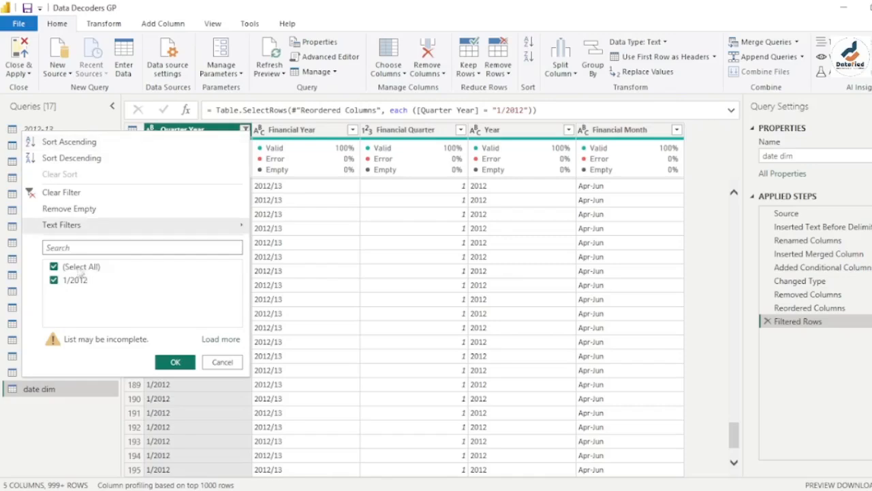
click(54, 267)
click(54, 268)
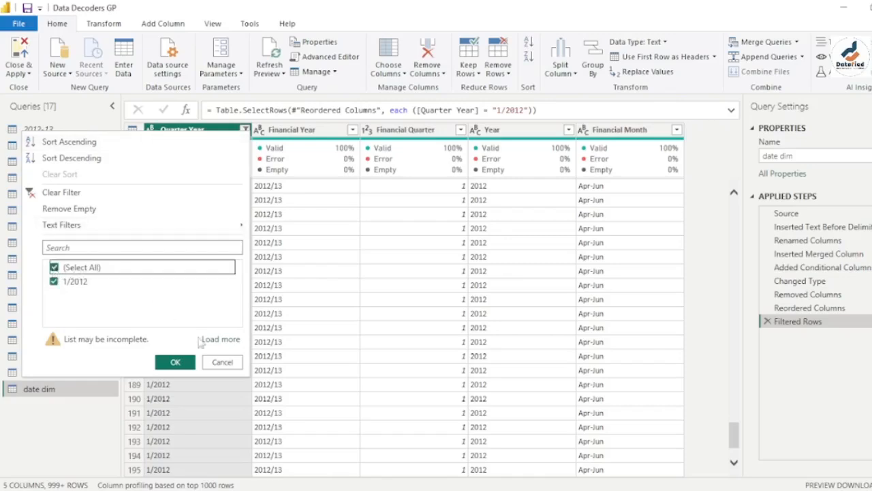
click(218, 339)
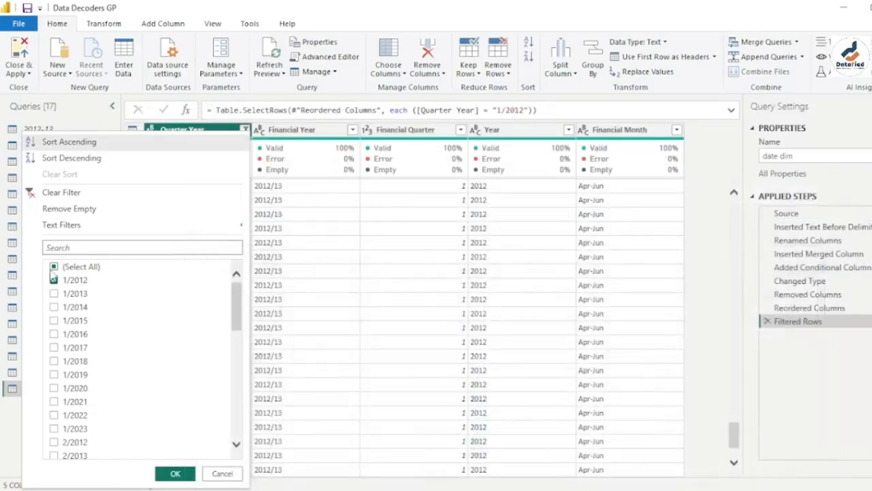
click(54, 267)
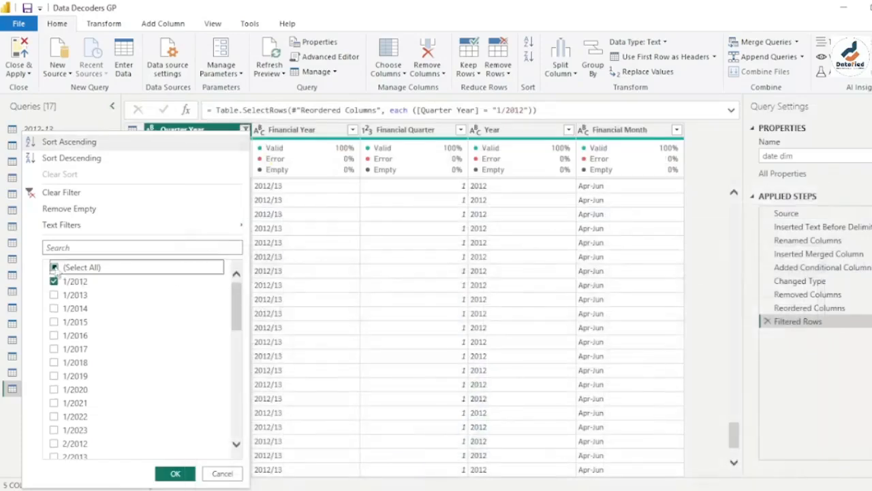
click(54, 268)
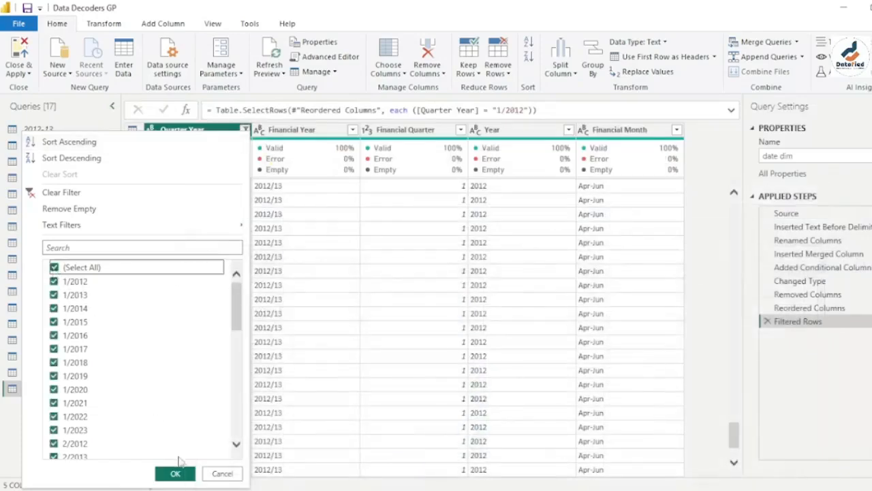
click(175, 473)
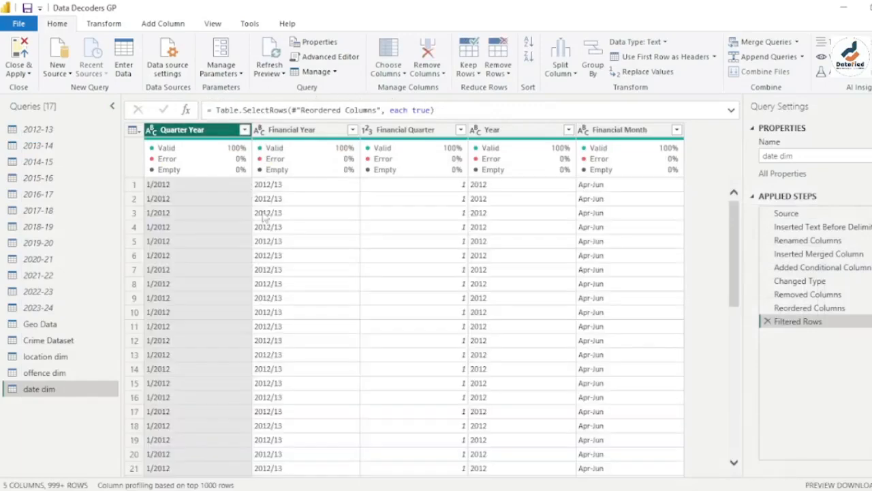
right_click(207, 135)
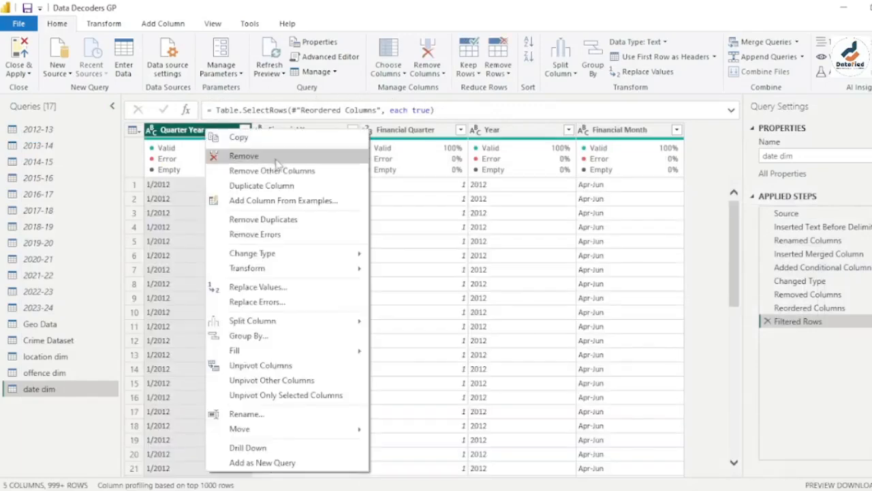
click(285, 227)
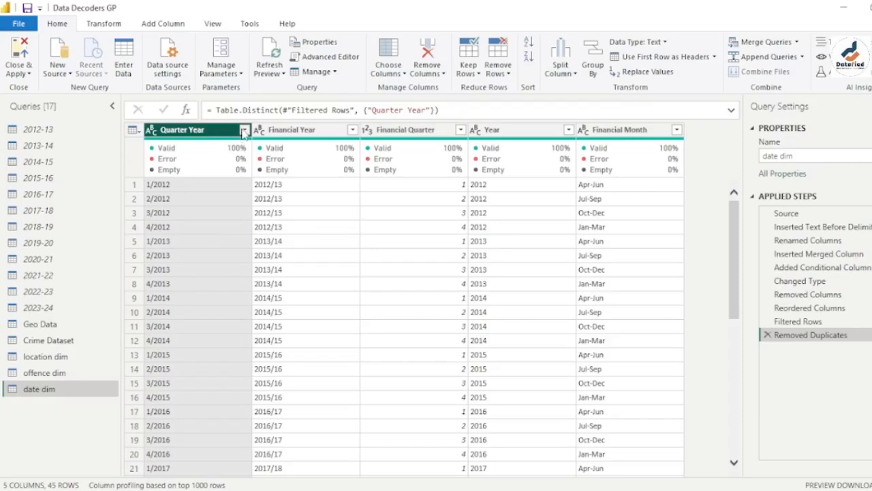
Check the deduplication by filtering Quarter Year to 1/2012 only, and restore the filter to all values
click(244, 130)
click(54, 263)
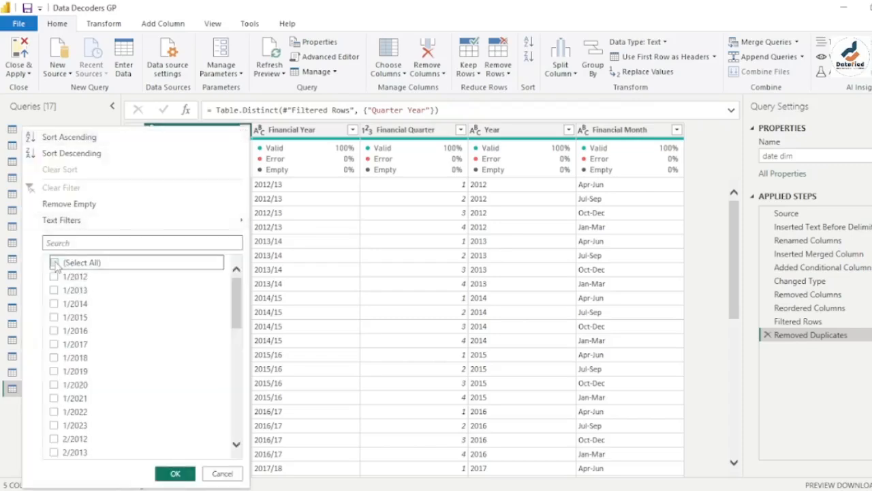
click(54, 276)
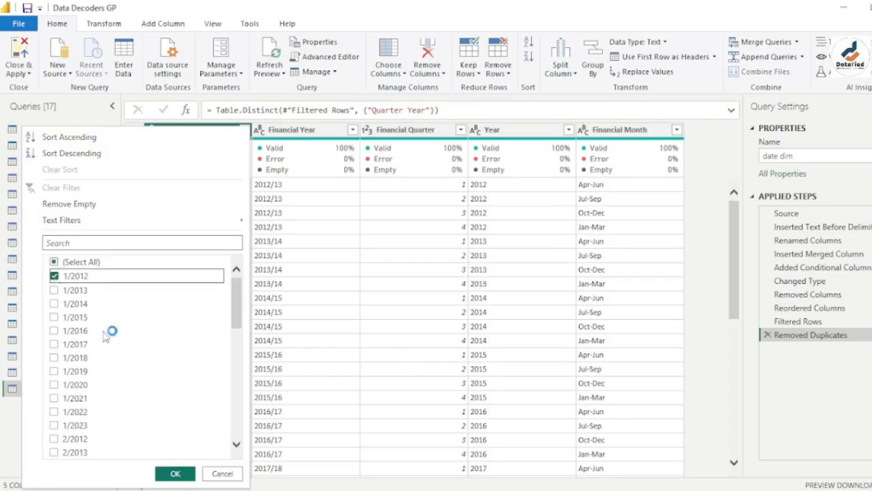
click(175, 474)
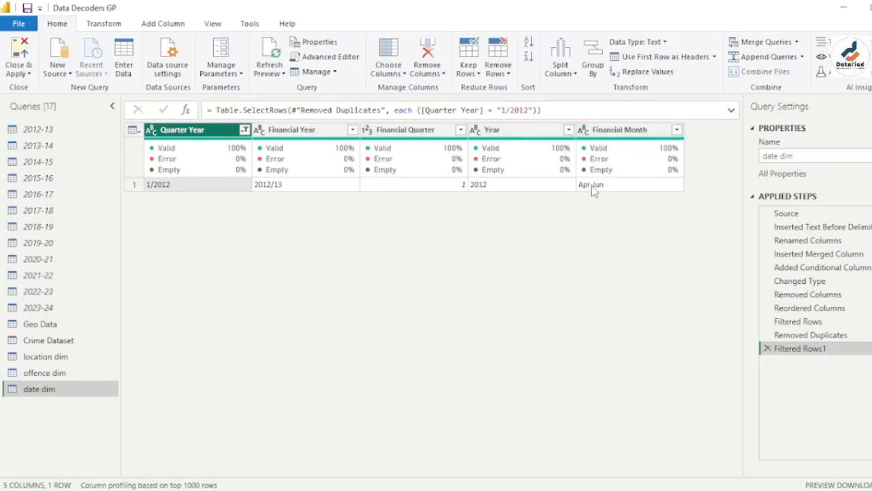
click(245, 130)
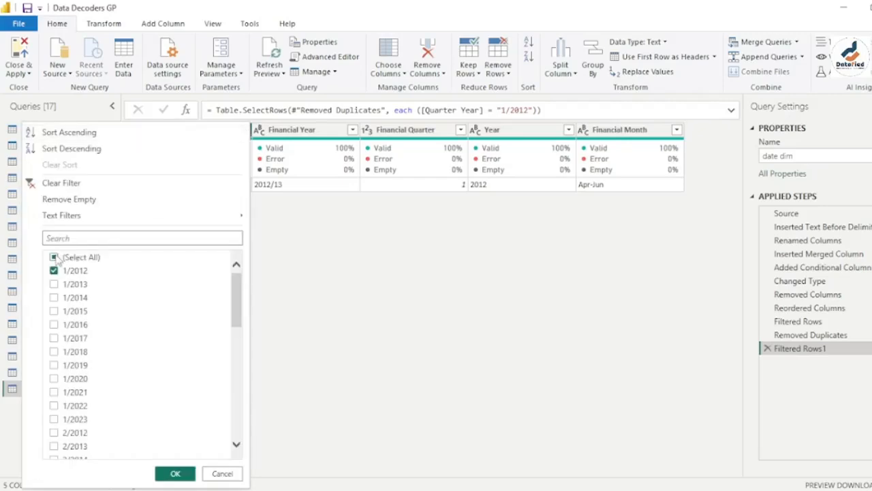
click(56, 259)
click(56, 258)
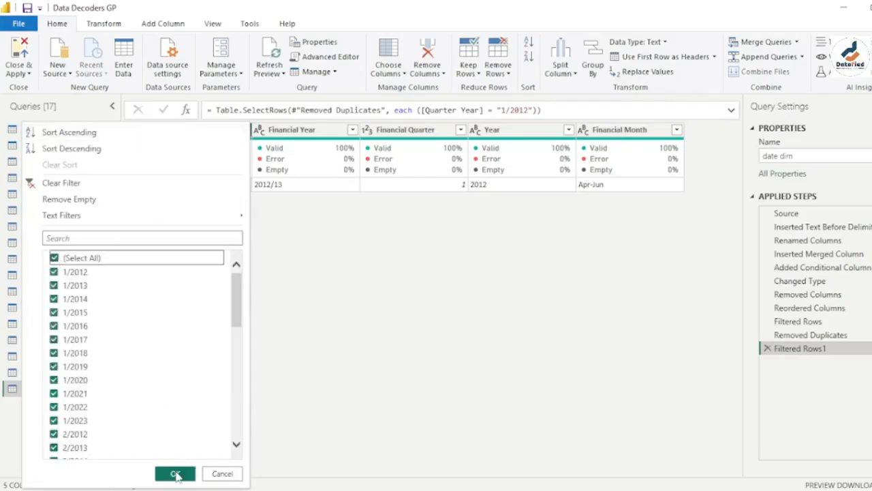
click(175, 474)
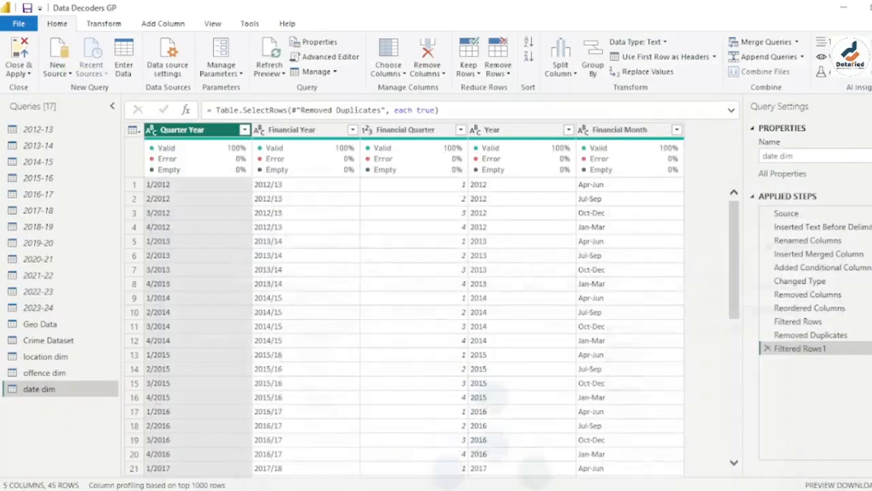
Review the crime fact and dimension column lists in the Excel Conceptual_DataModel workbook, and return to the Power Query editor
click(293, 130)
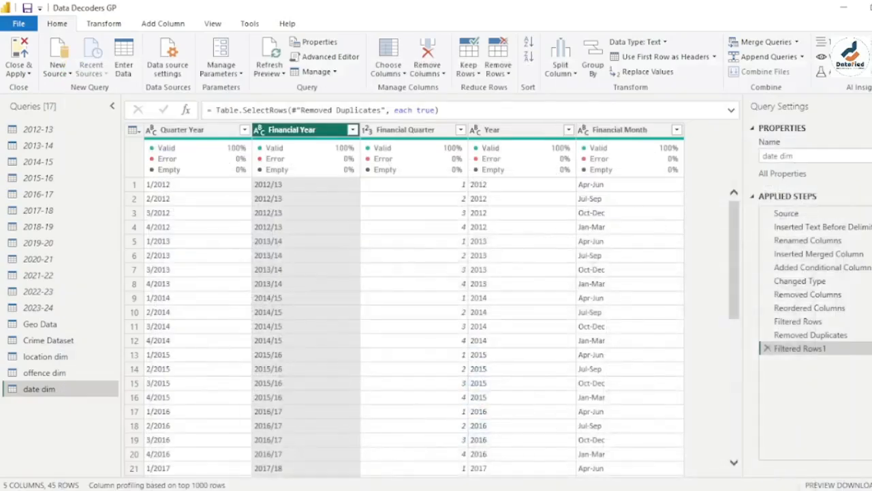
key(alt+Tab)
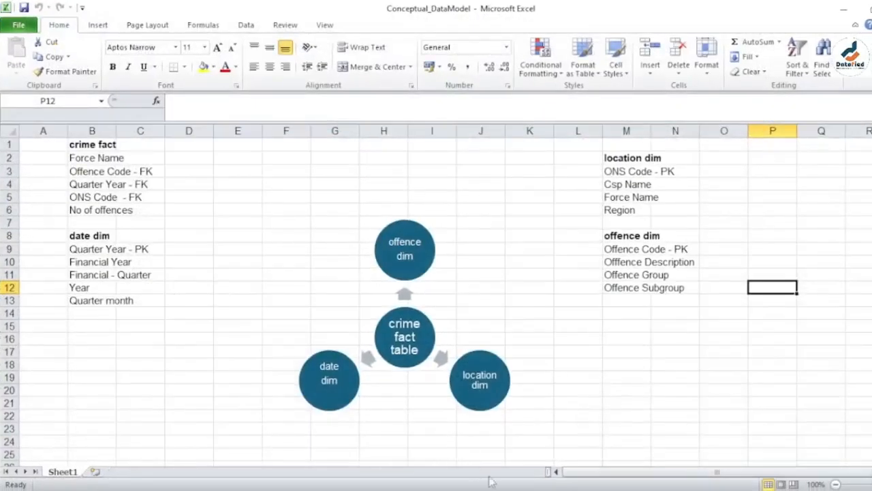
key(alt+Tab)
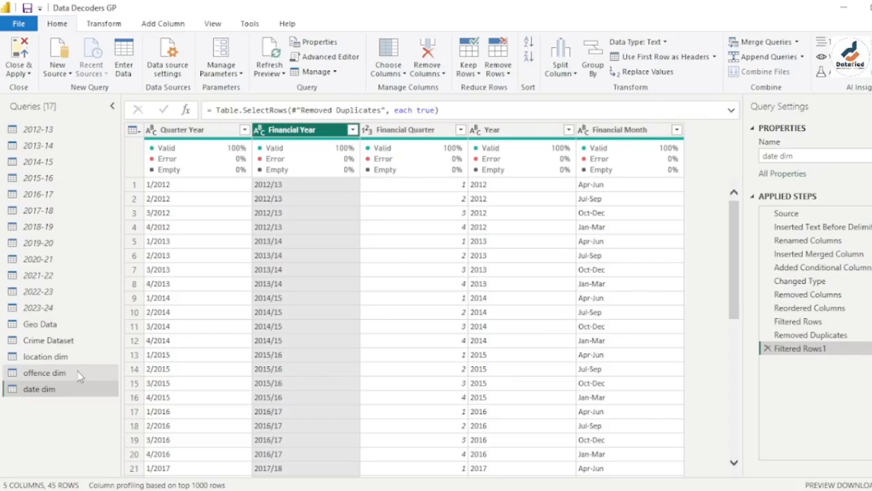
mouse_move(528, 488)
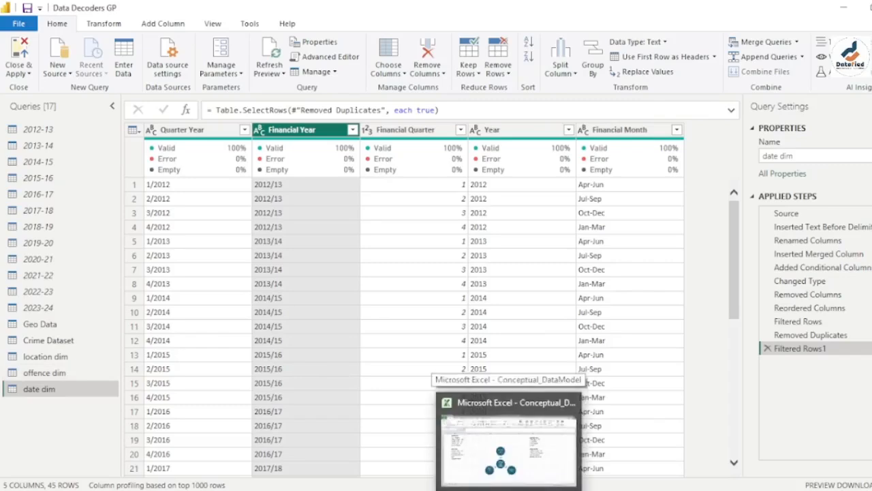
click(508, 443)
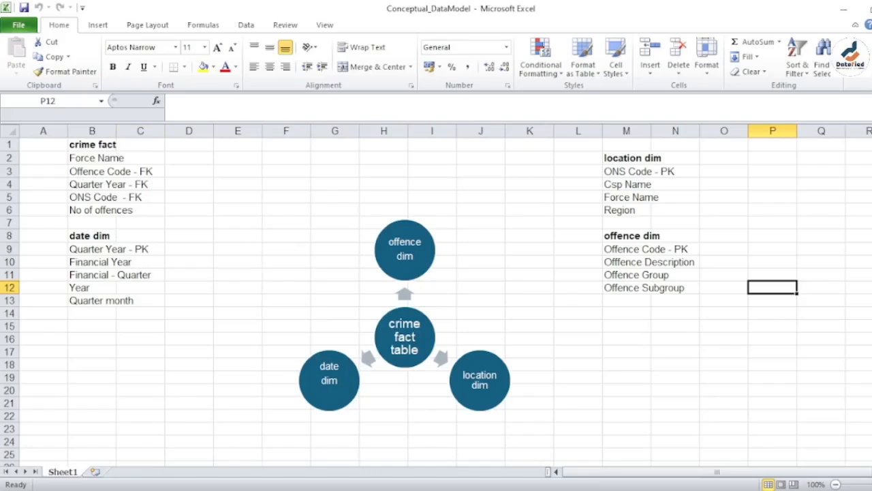
mouse_move(476, 488)
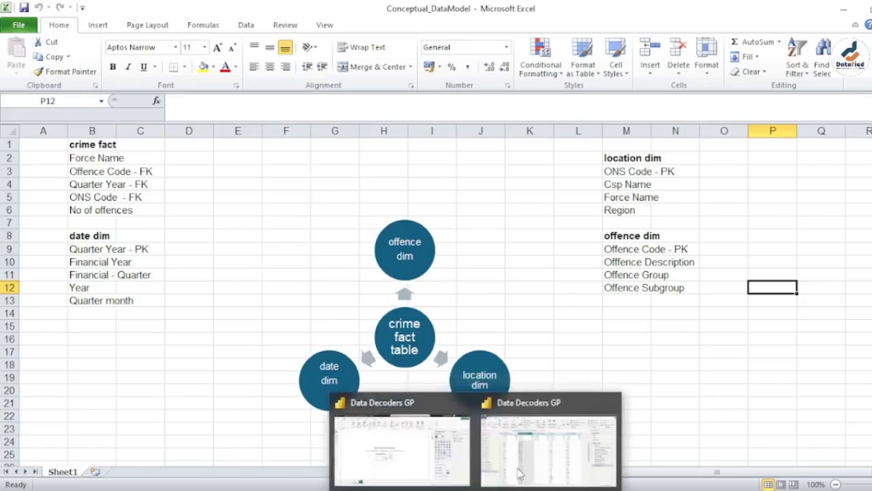
click(529, 475)
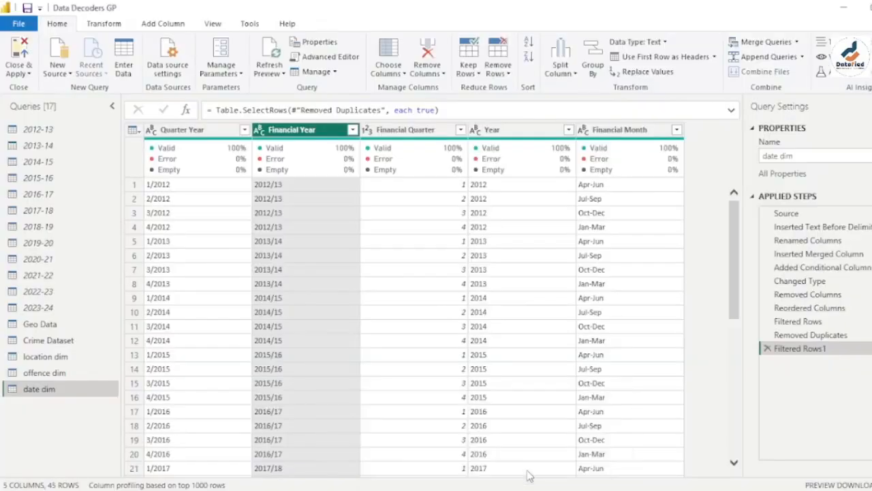
Duplicate the Crime Dataset query
click(74, 341)
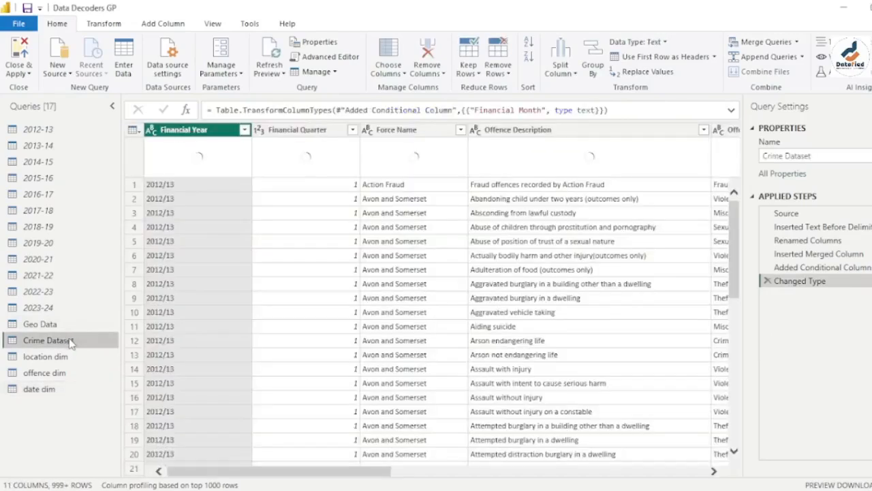
right_click(70, 343)
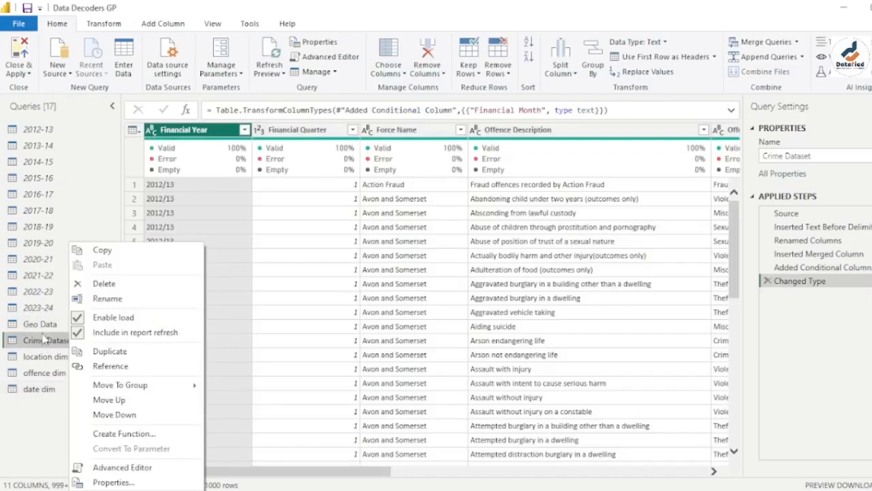
click(115, 352)
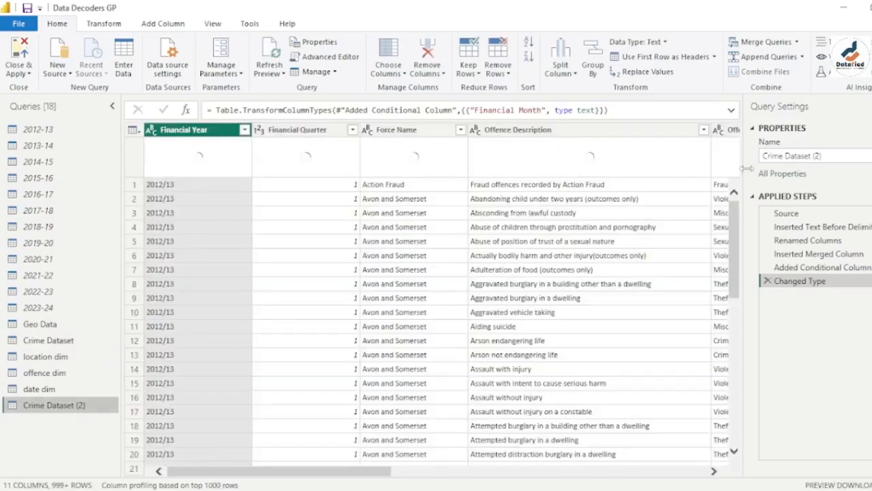
Rename the duplicated Crime Dataset query "crime fact"
click(825, 156)
key(BackSpace)
key(BackSpace)
key(BackSpace)
key(BackSpace)
key(BackSpace)
key(BackSpace)
key(BackSpace)
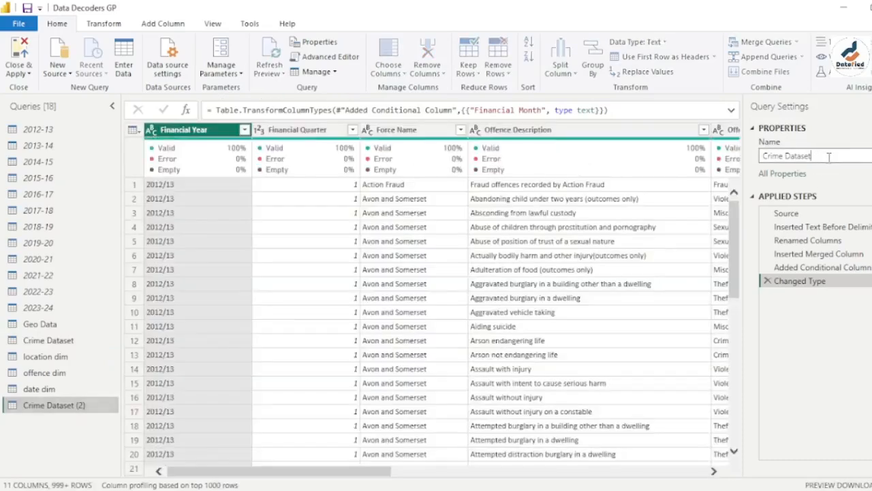
key(BackSpace)
key(BackSpace)
key(BackSpace)
text(fca)
text(a)
click(768, 155)
key(BackSpace)
text(c)
key(Return)
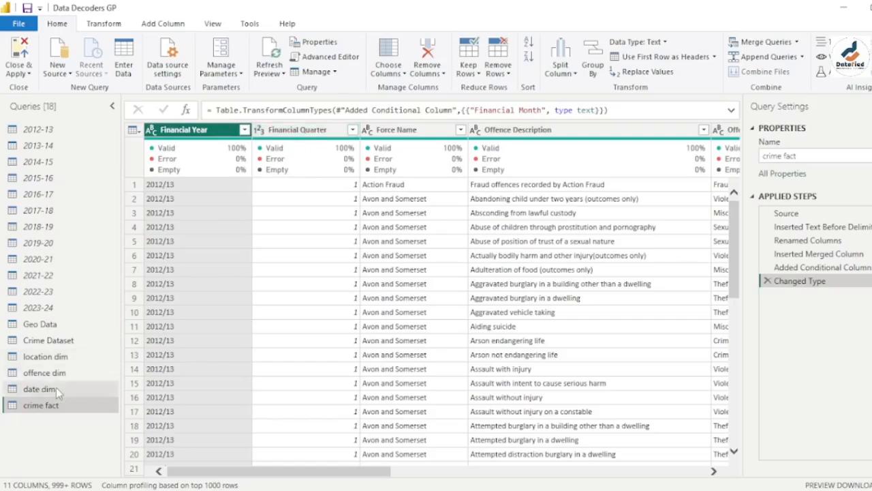
Remove Financial Year, Financial Quarter, Offence Description, Offence Group, Offence Subgroup, Year and Financial Month from crime fact, checking the Excel Conceptual_DataModel workbook for columns to keep
ctrl+click(289, 134)
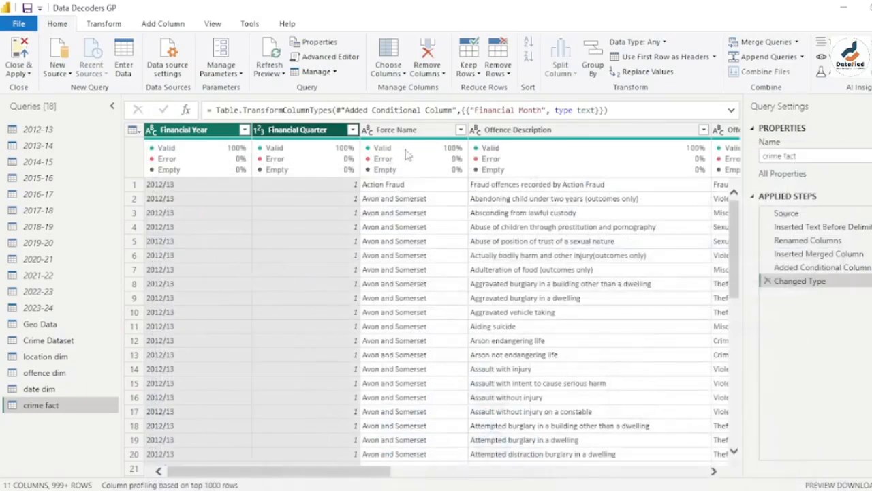
click(550, 134)
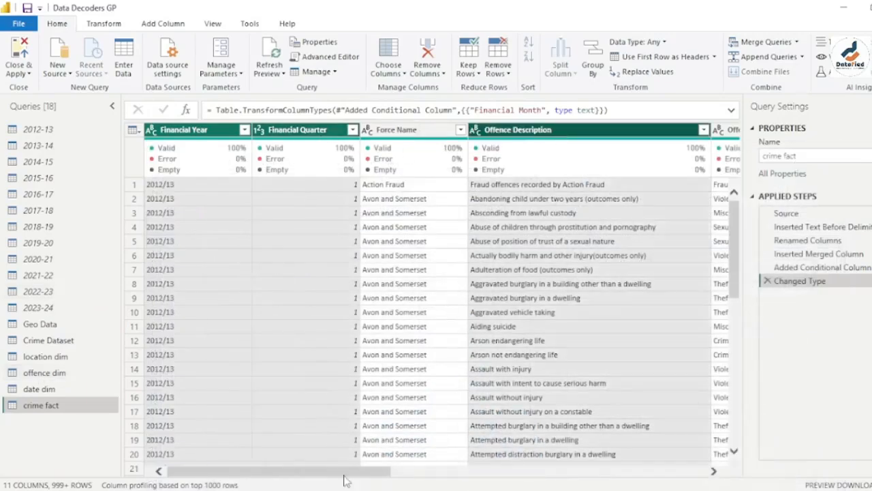
drag(348, 471, 488, 472)
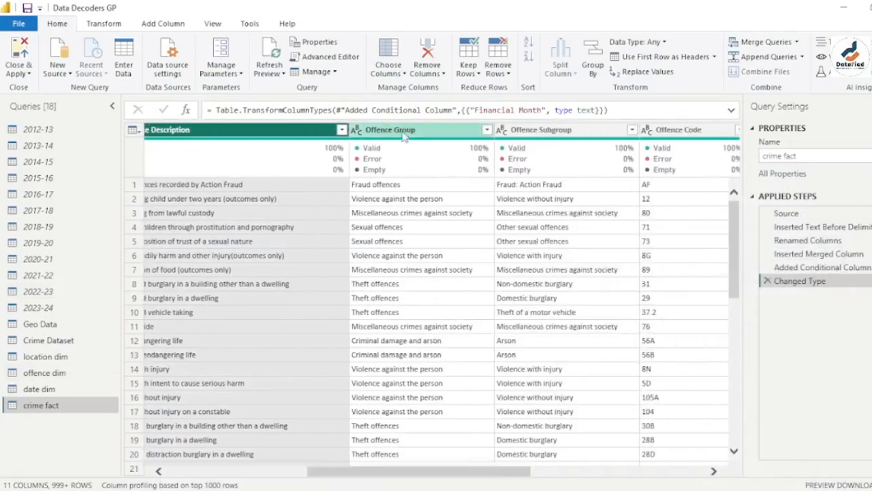
ctrl+click(407, 132)
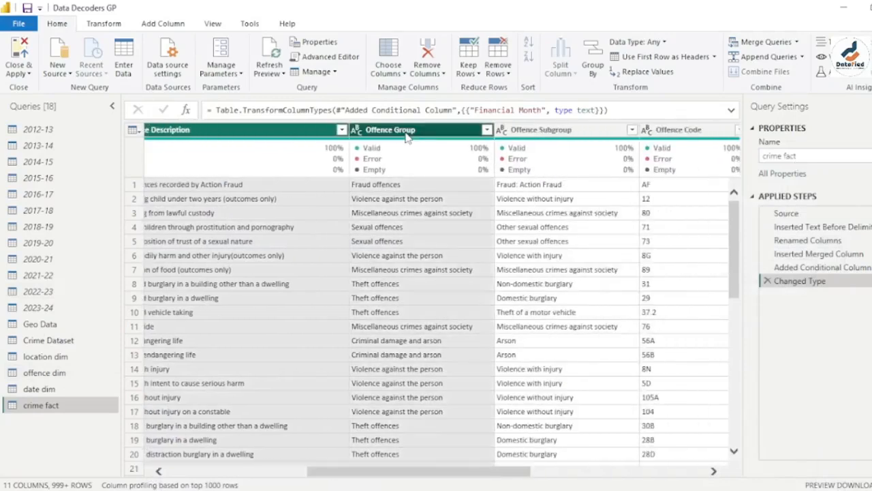
ctrl+click(545, 131)
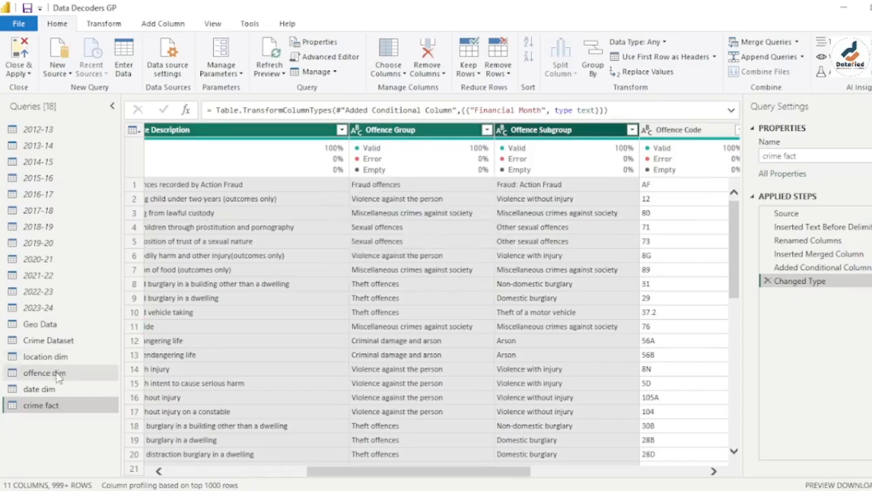
shift+click(682, 134)
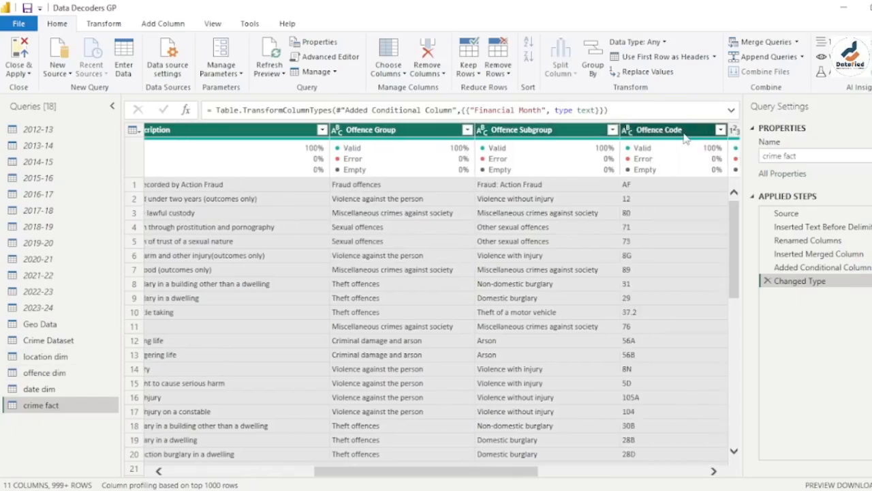
ctrl+click(673, 131)
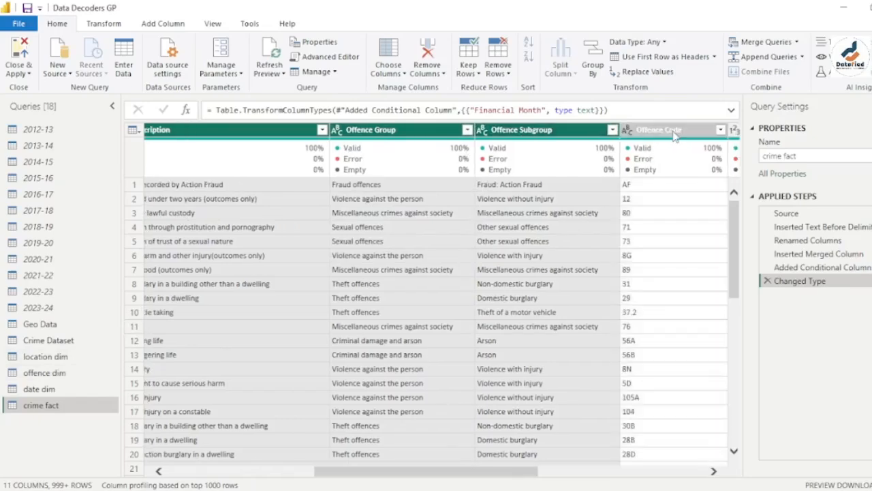
click(535, 490)
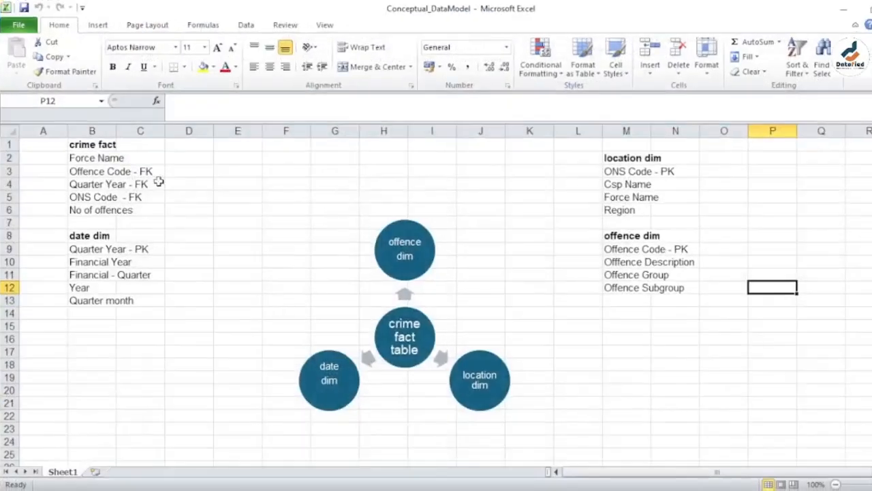
click(518, 490)
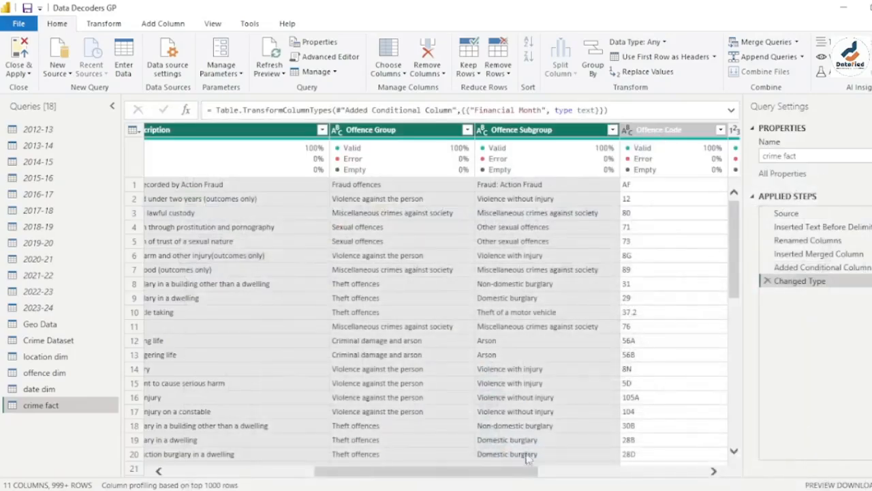
drag(528, 471, 665, 471)
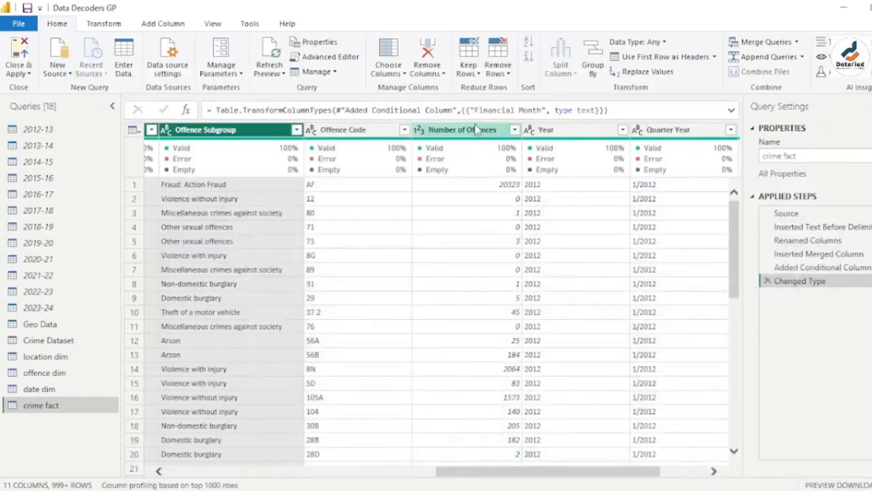
ctrl+click(553, 130)
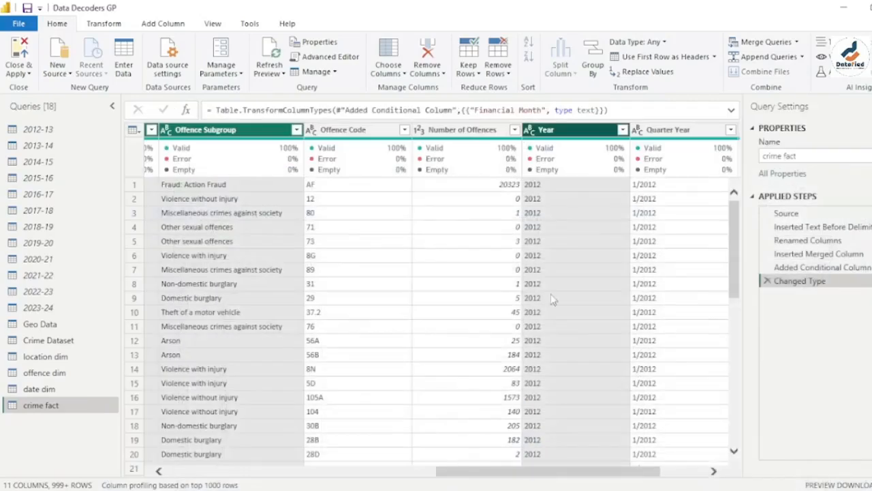
drag(532, 477, 645, 477)
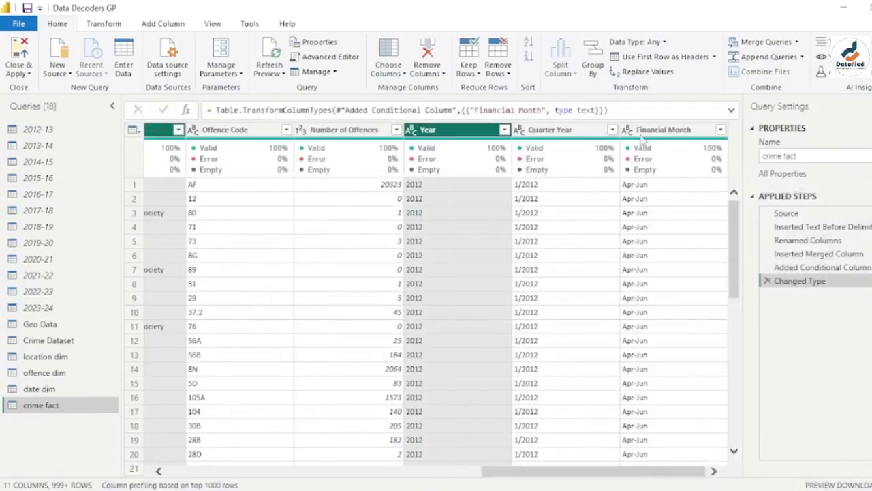
ctrl+click(668, 135)
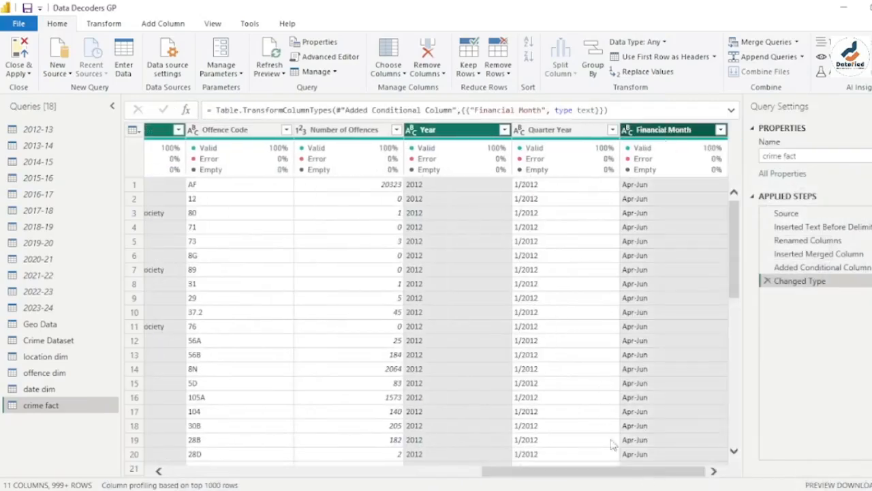
drag(627, 470, 668, 470)
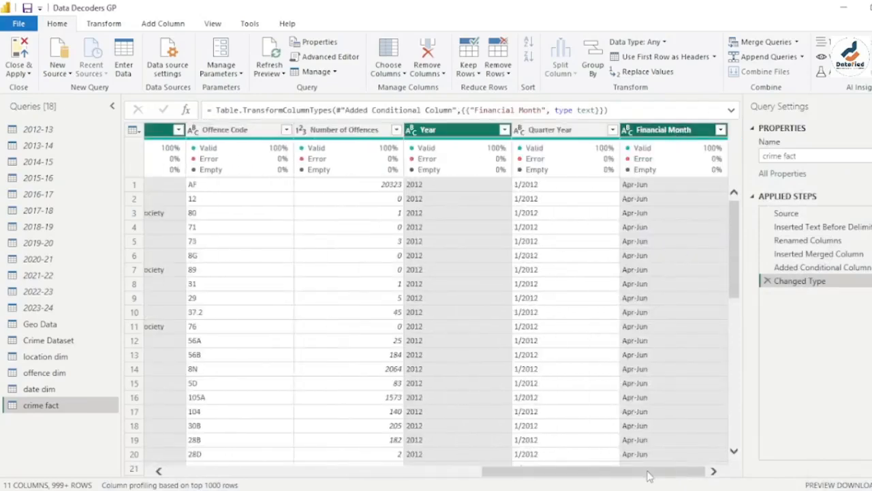
drag(648, 473, 332, 473)
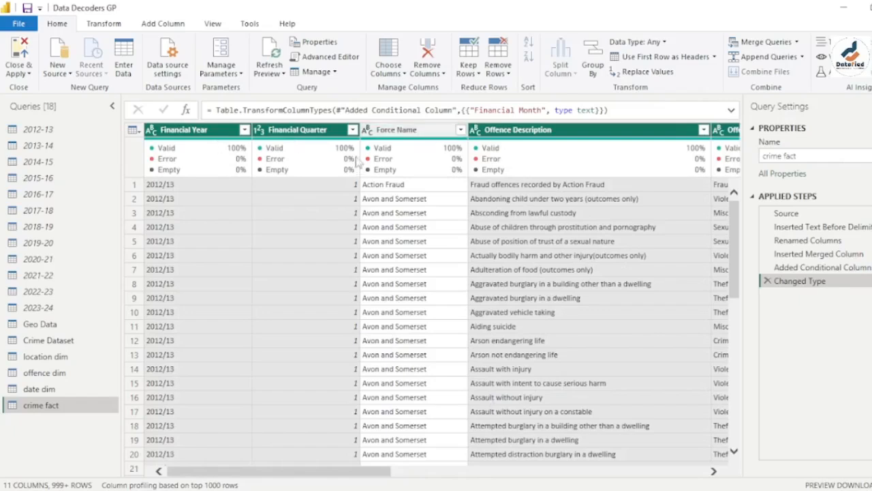
click(329, 129)
right_click(329, 131)
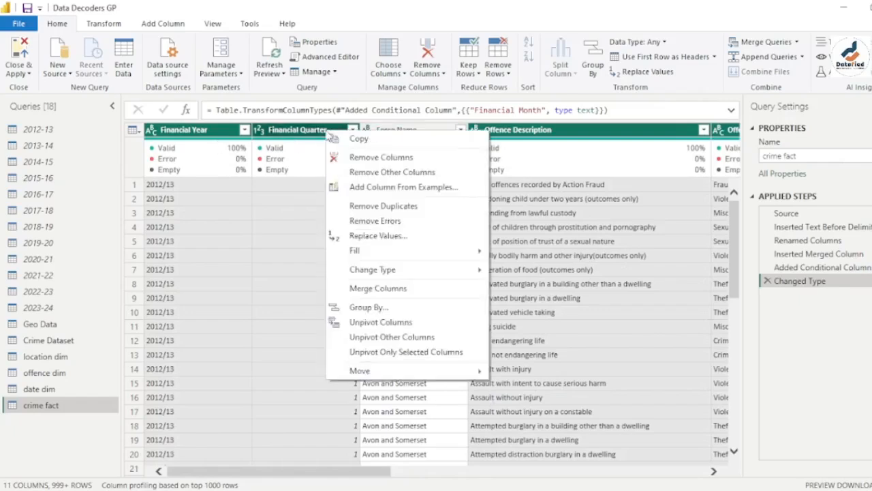
click(383, 165)
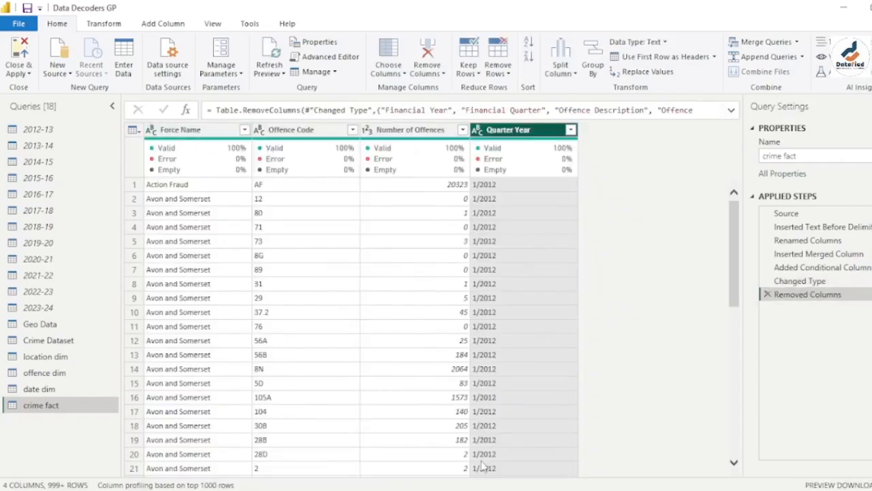
Compare the remaining columns with the crime fact list in the Excel Conceptual_DataModel workbook, and move Quarter Year before Number of Offences in Power Query
click(511, 489)
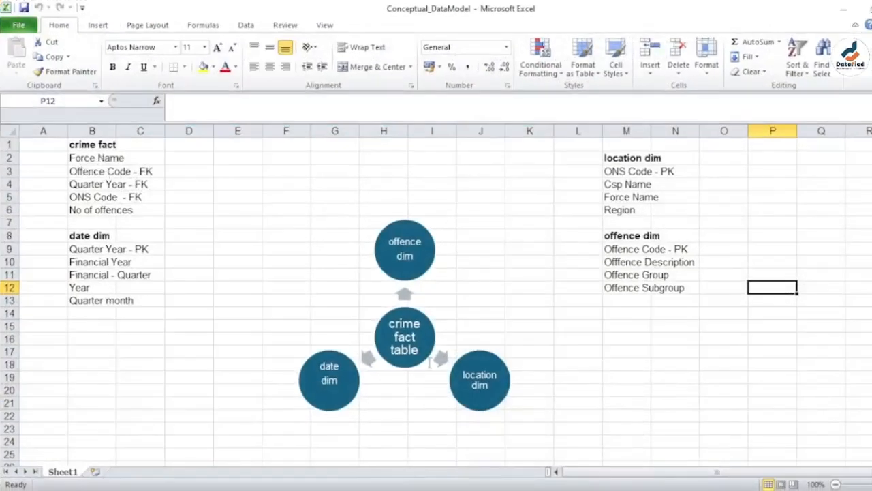
click(511, 488)
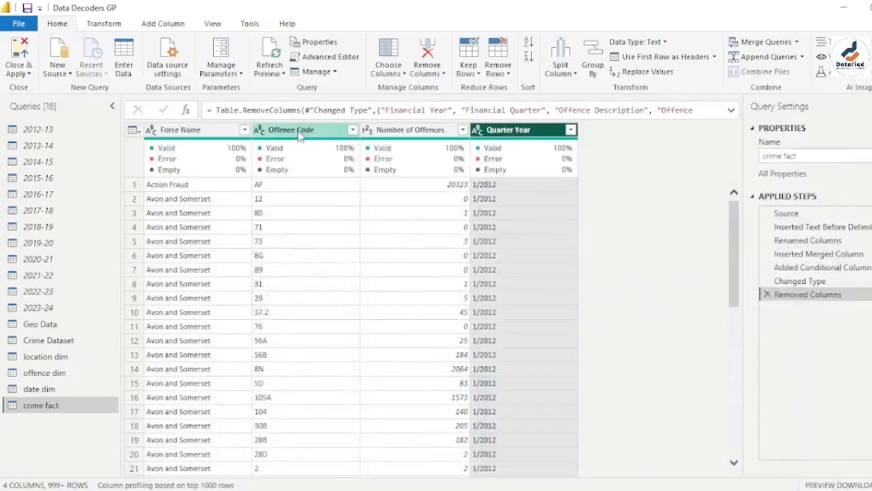
click(527, 486)
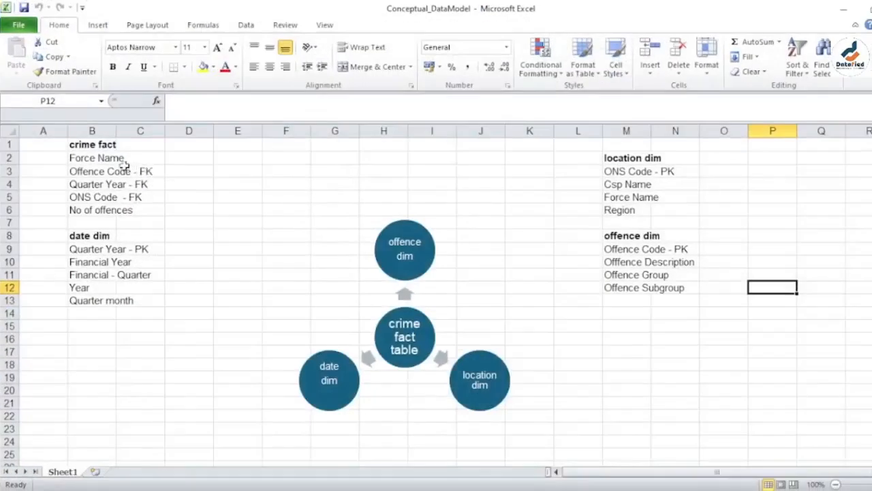
click(519, 488)
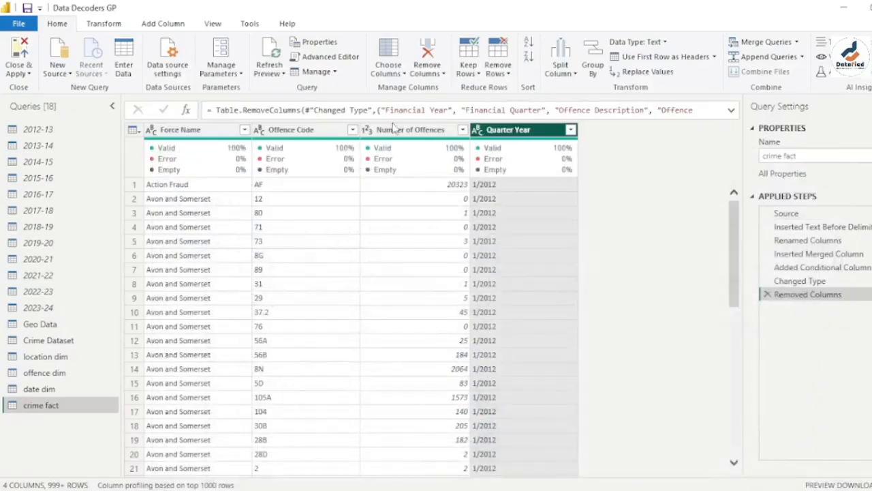
click(421, 131)
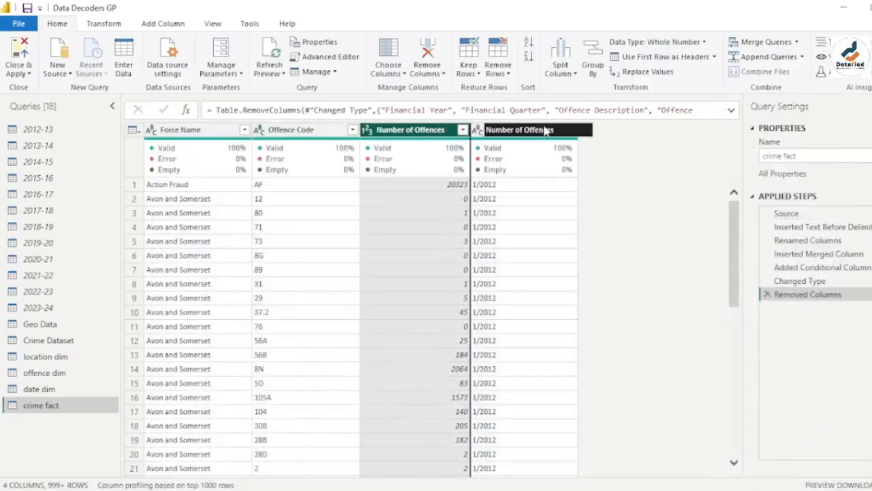
drag(545, 131, 434, 133)
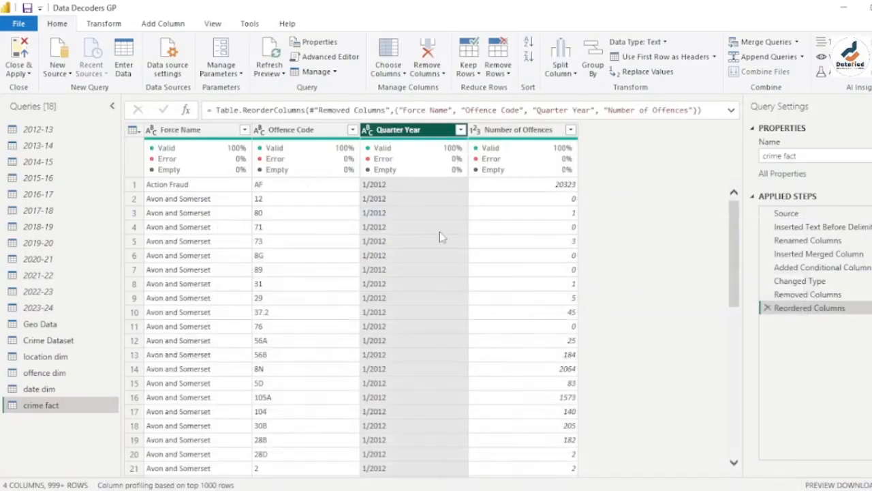
Review the columns of the date dim, location dim and crime fact queries, including the ONS Code key in location dim
click(56, 390)
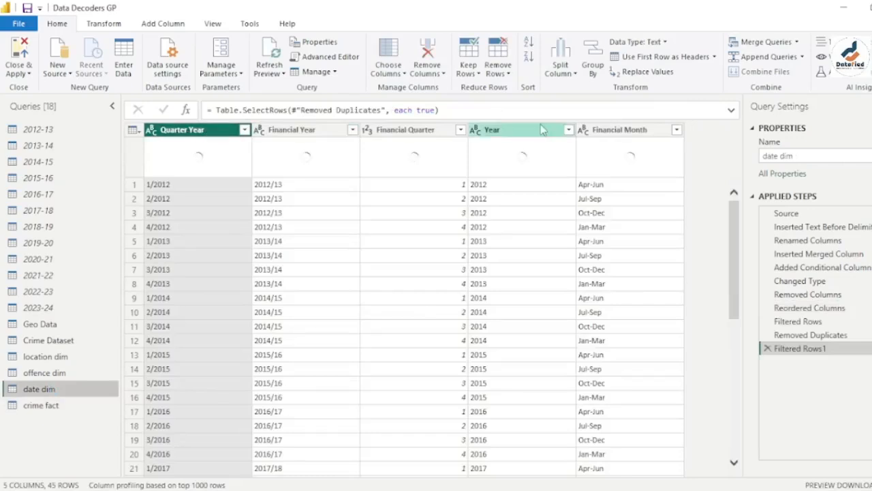
click(62, 357)
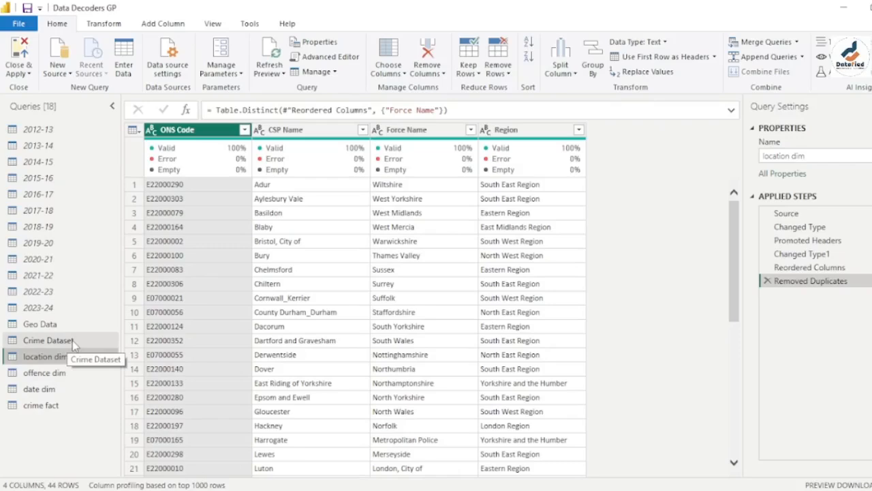
click(69, 405)
right_click(70, 409)
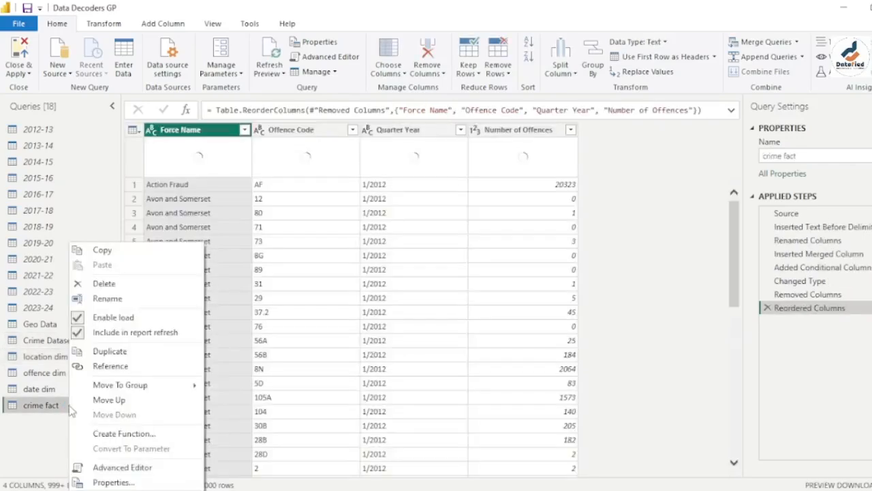
click(46, 429)
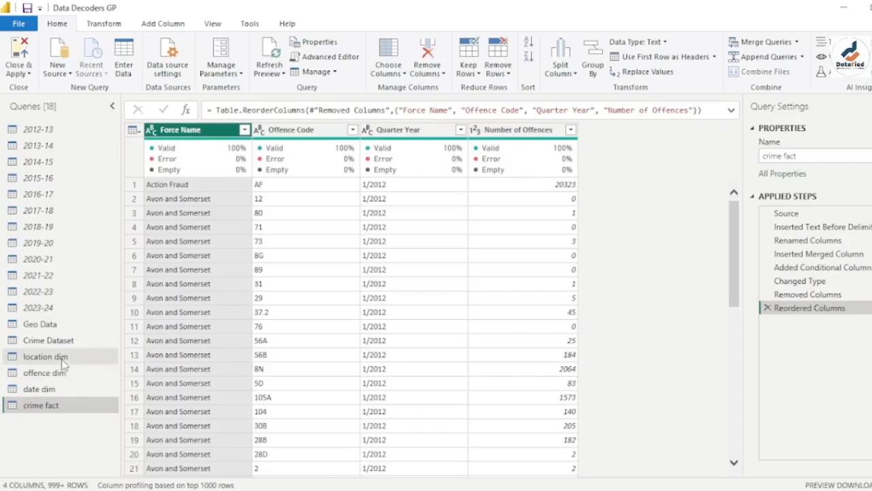
click(42, 356)
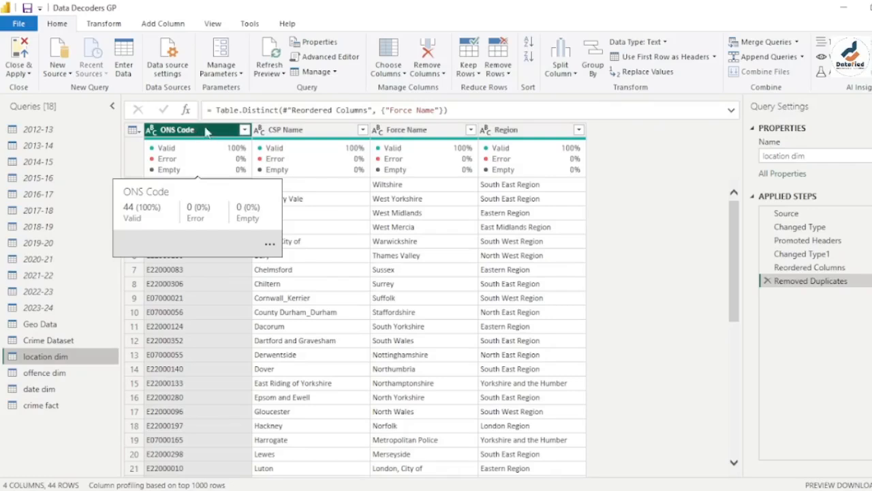
mouse_move(201, 176)
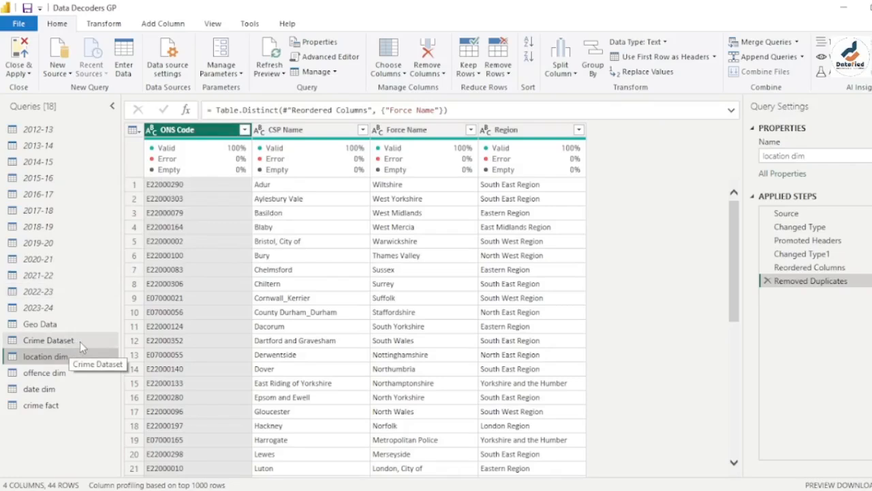
Delete the crime fact query
right_click(62, 409)
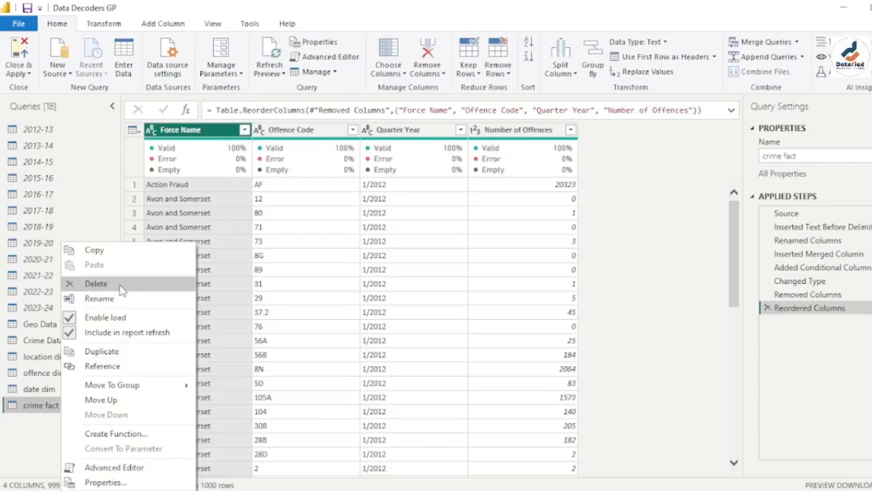
click(121, 285)
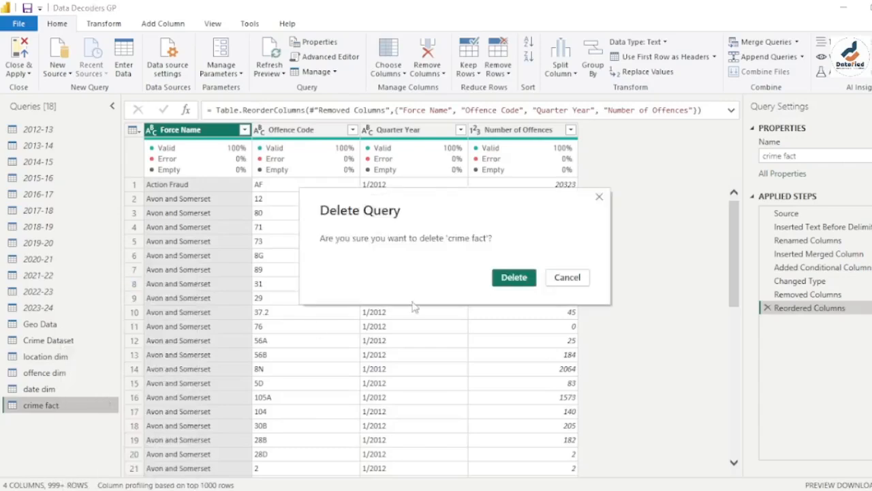
click(514, 277)
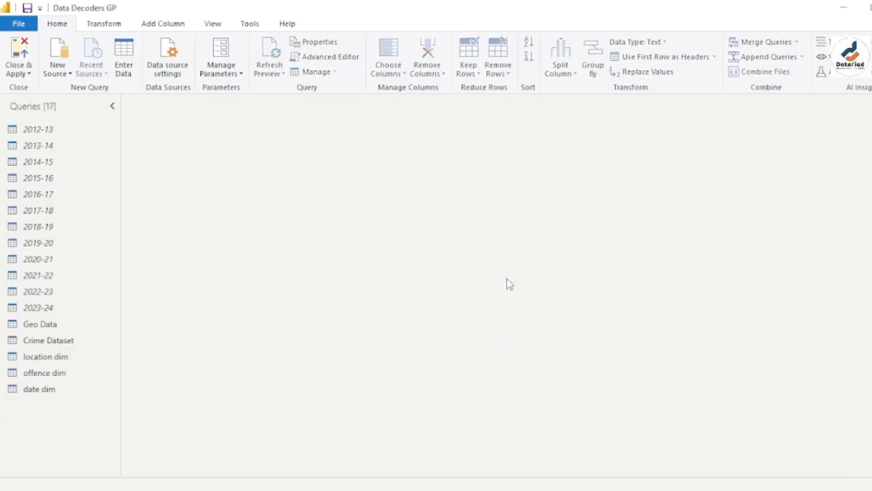
Duplicate the Crime Dataset query to restart the crime fact table
click(62, 341)
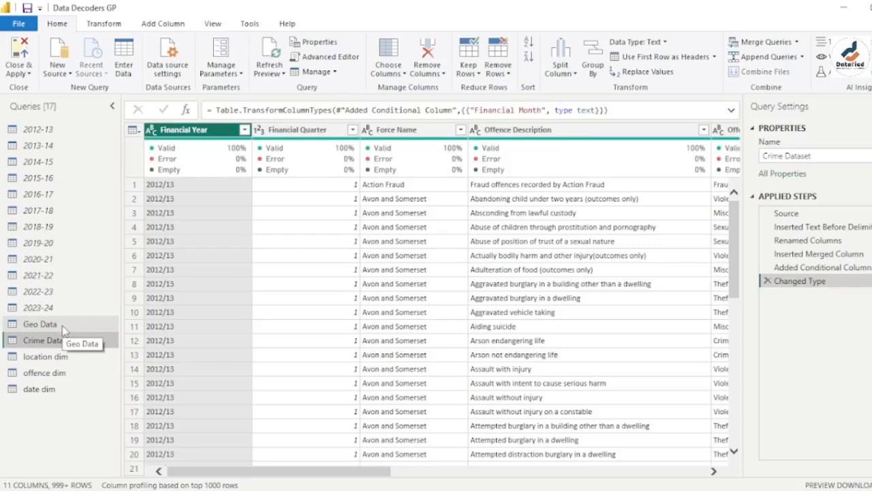
right_click(84, 339)
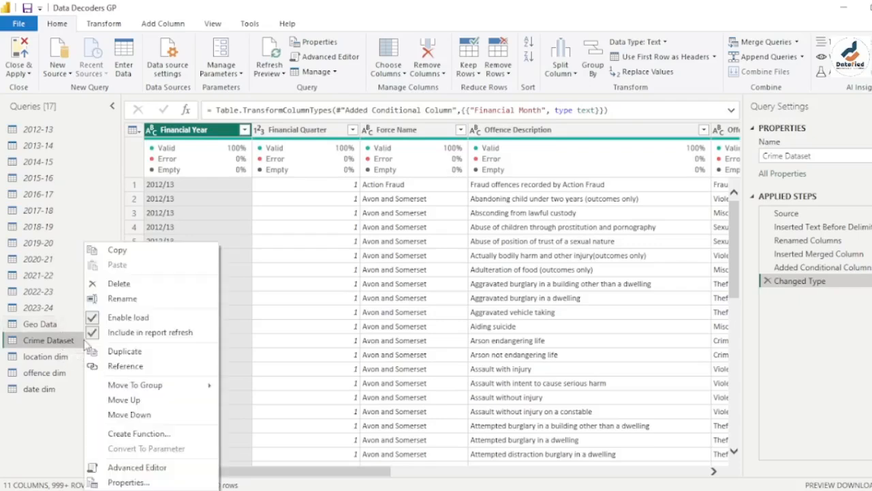
click(136, 351)
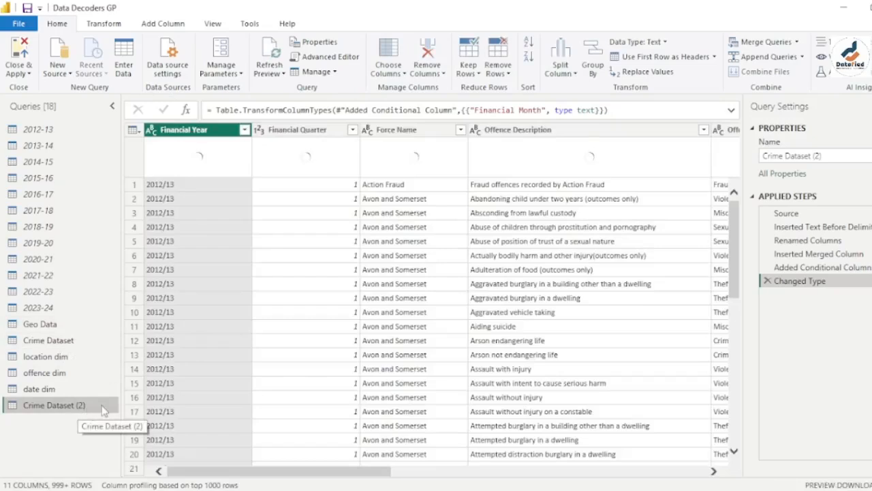
Set up a merge as a new query between location dim and Crime Dataset (2), matching both tables on Force Name
click(67, 362)
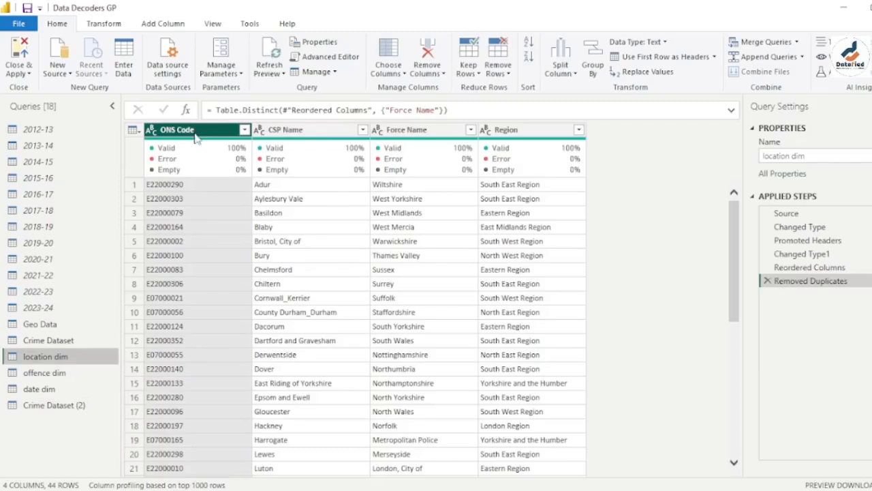
click(75, 406)
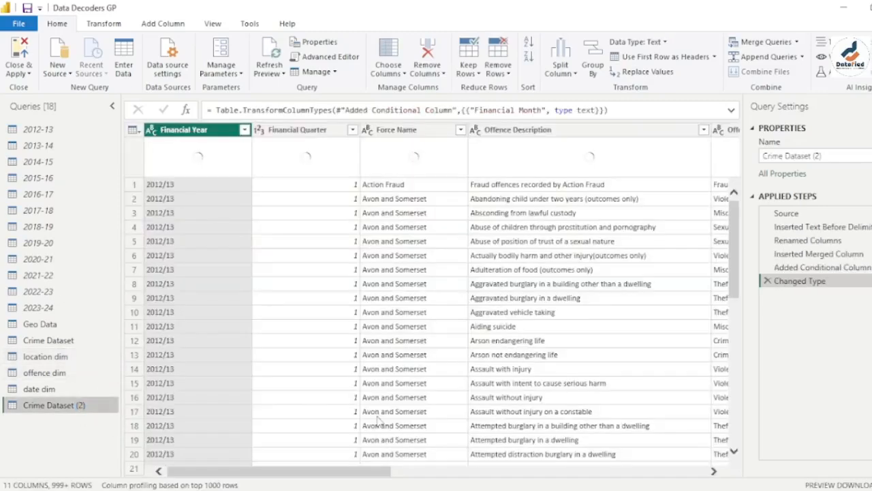
drag(361, 472, 167, 438)
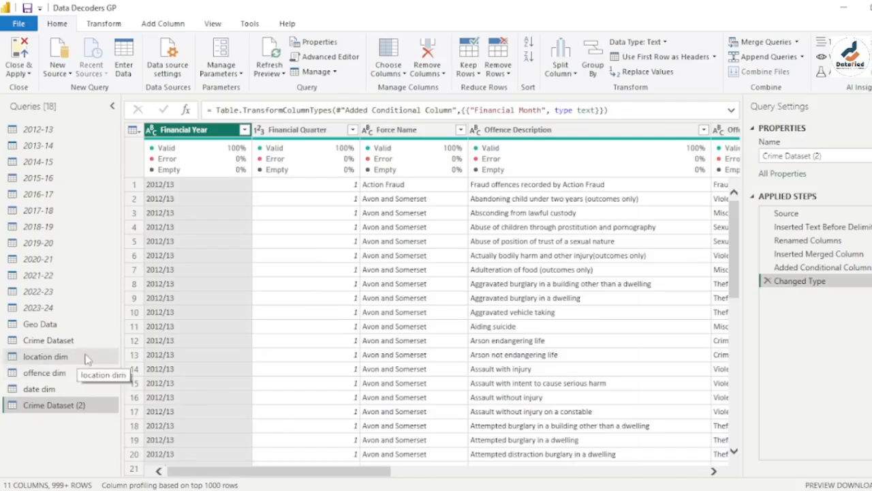
click(87, 358)
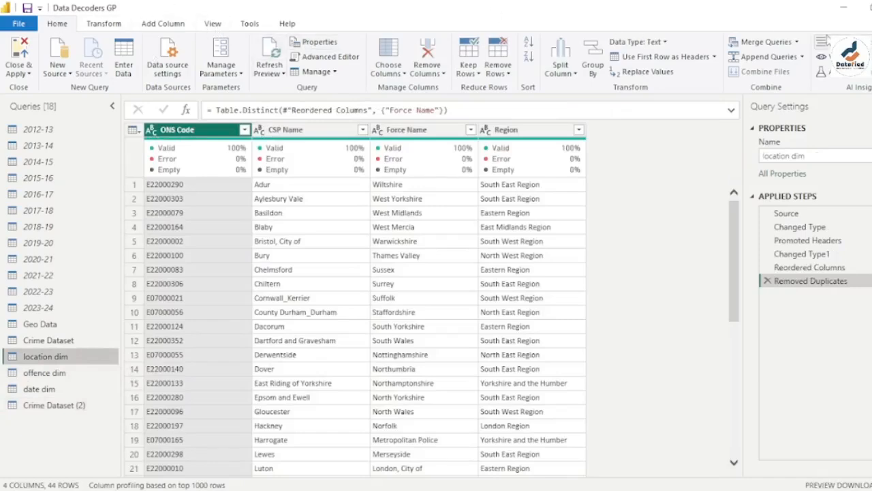
click(797, 42)
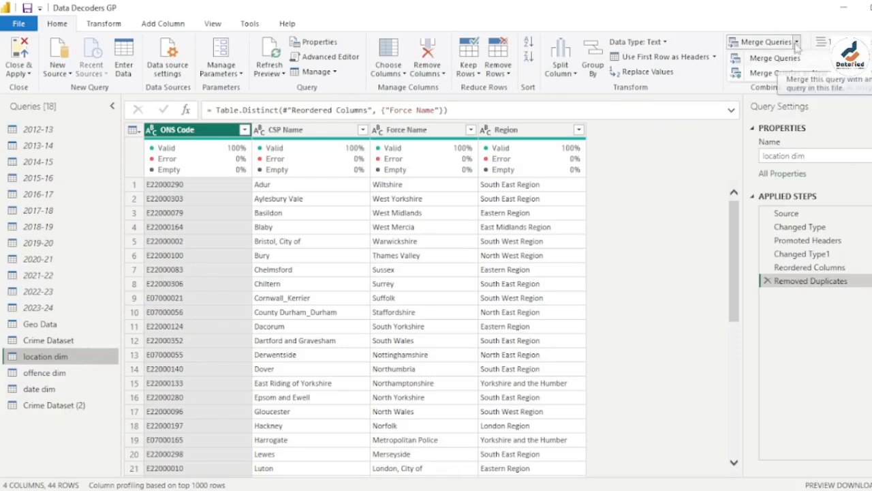
click(810, 75)
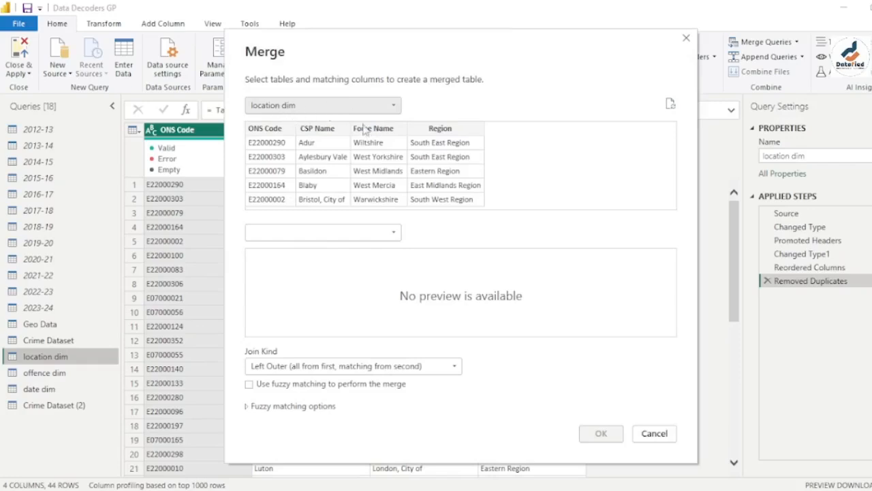
click(396, 236)
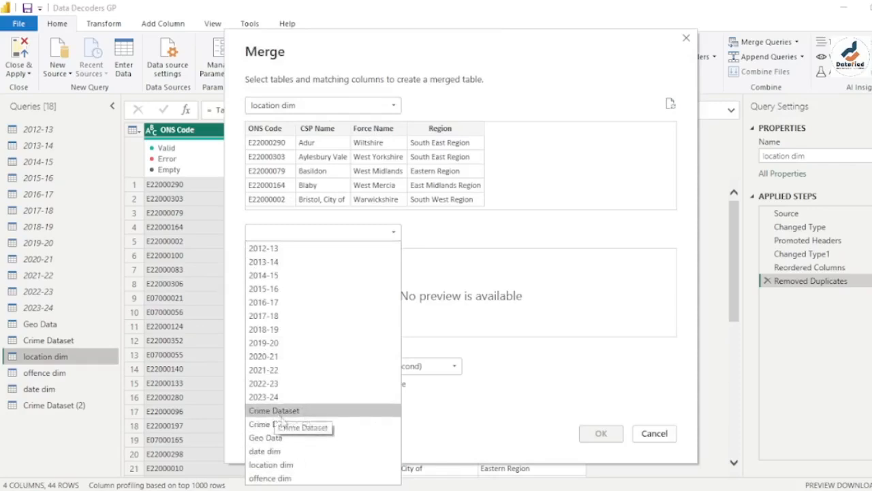
click(302, 424)
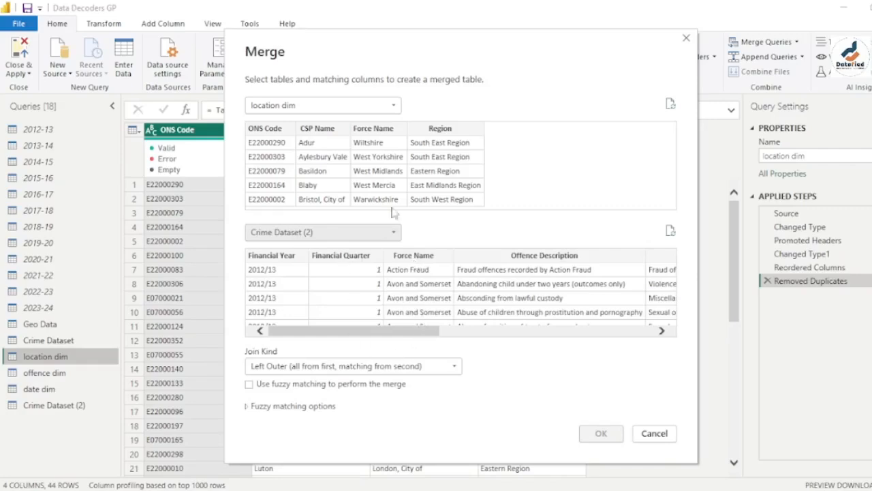
click(390, 137)
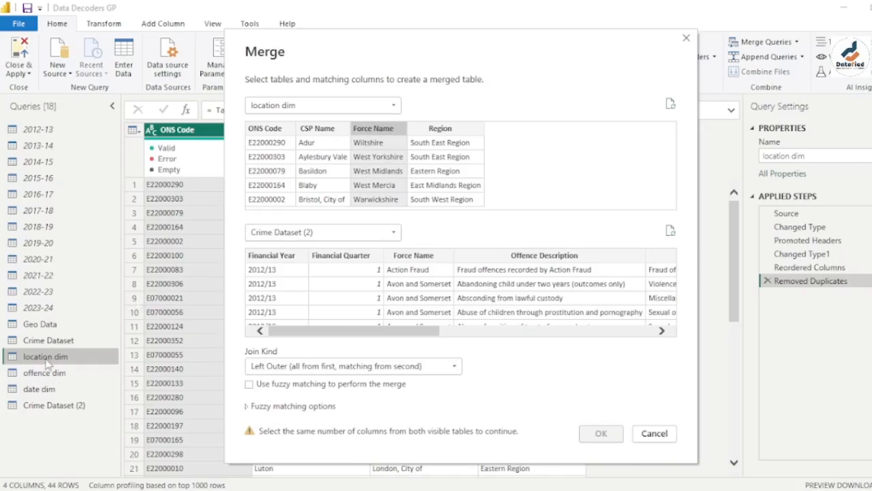
click(423, 259)
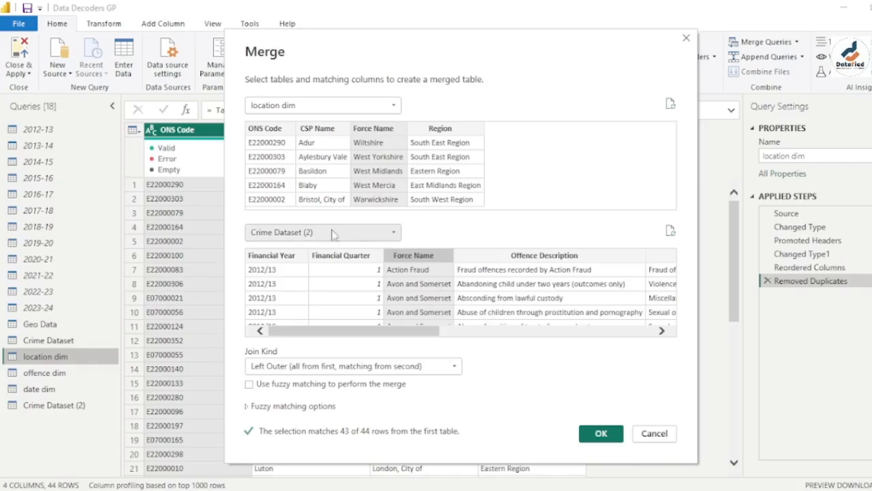
Make Crime Dataset (2) the first merge table and location dim the second, match them on Force Name, and create the left outer merge
click(397, 104)
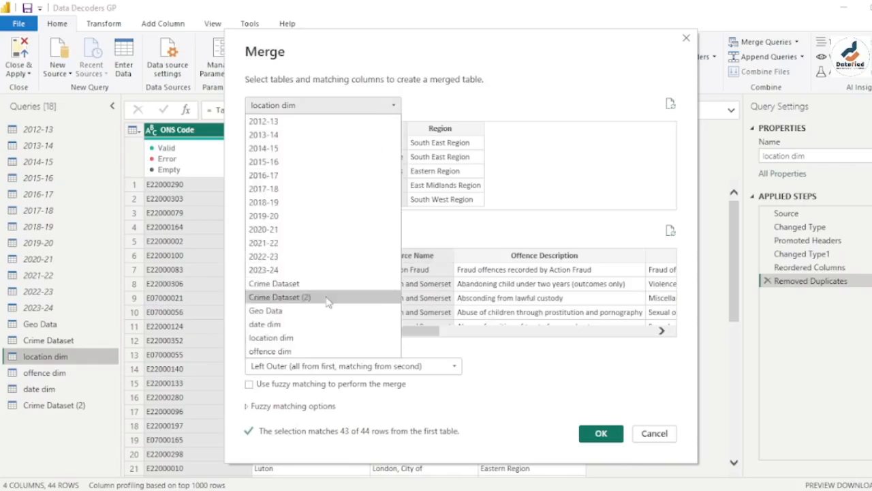
click(305, 300)
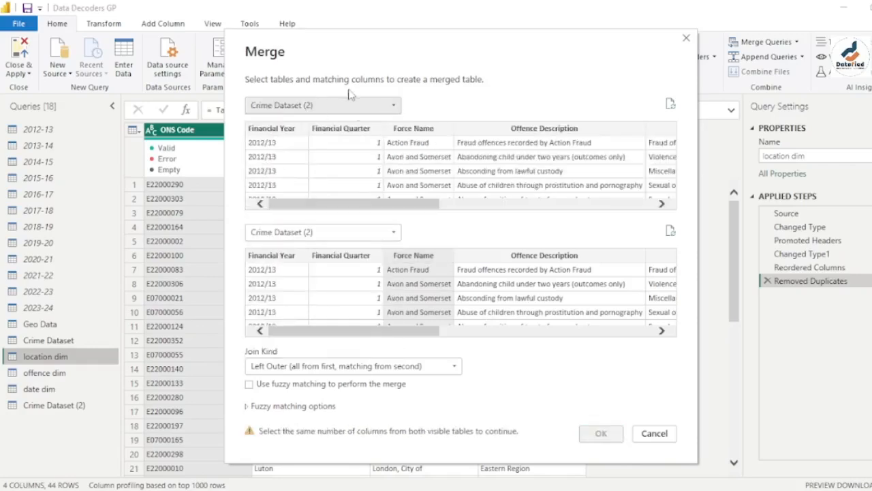
click(396, 232)
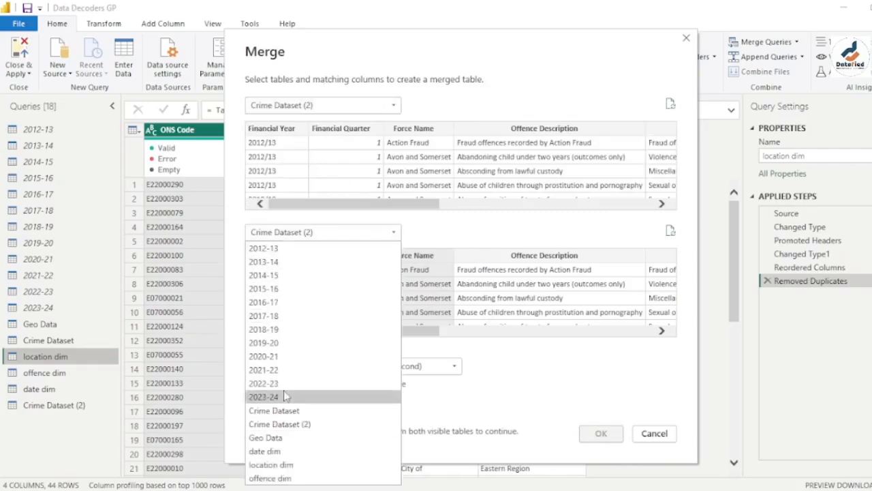
click(300, 465)
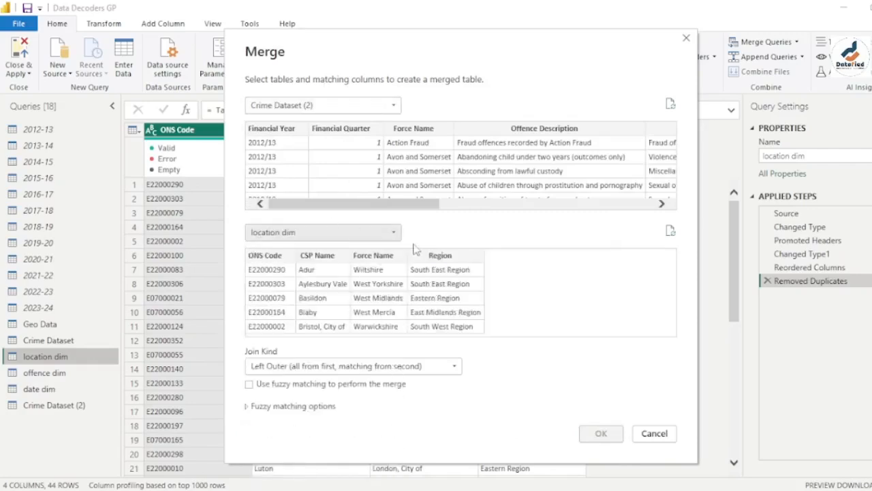
click(420, 134)
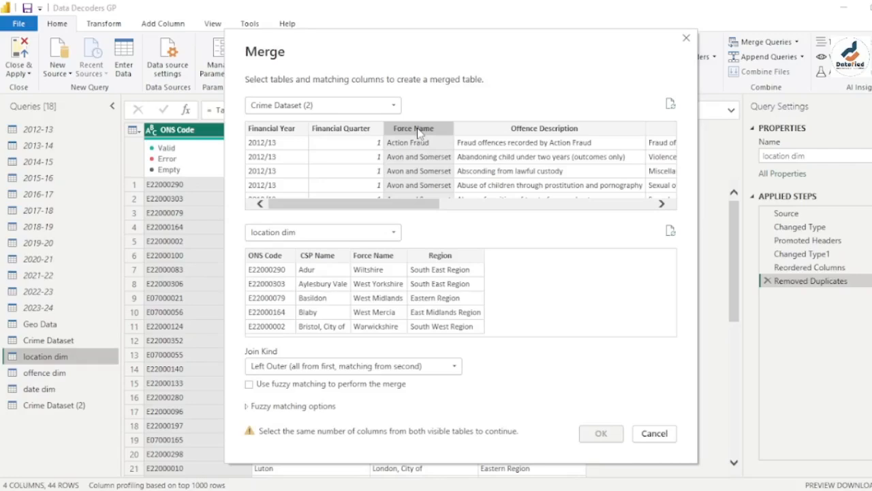
click(390, 255)
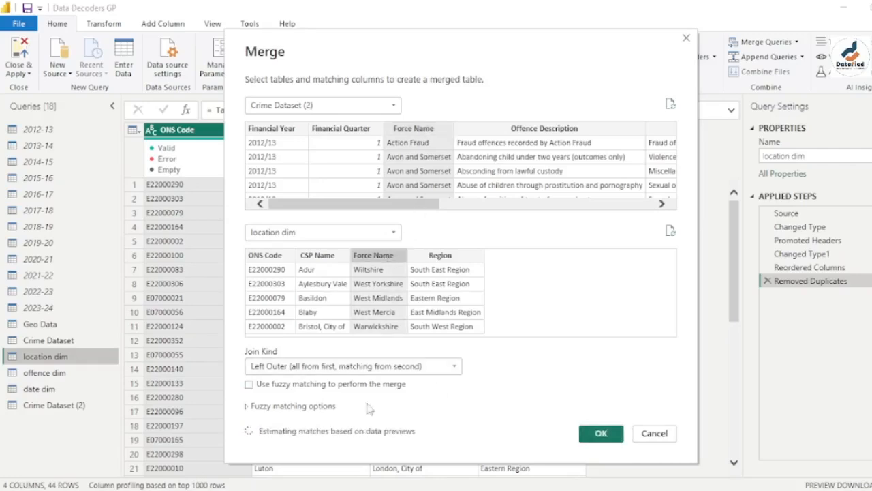
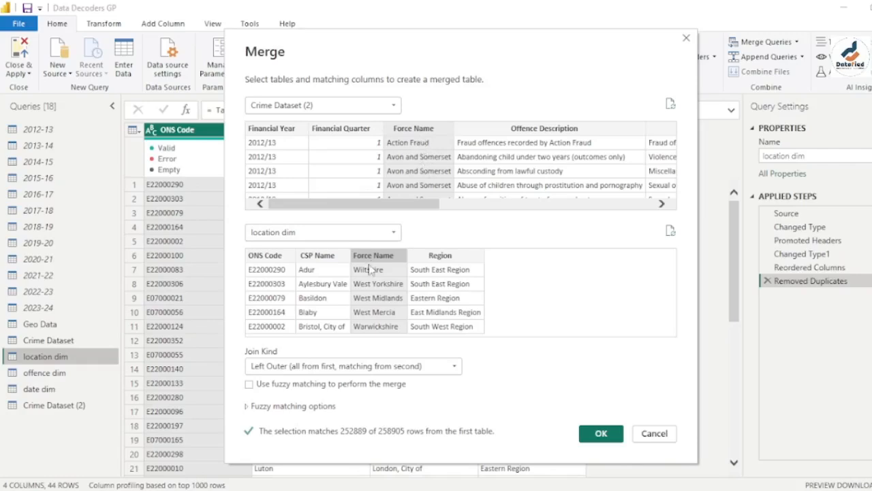
click(601, 434)
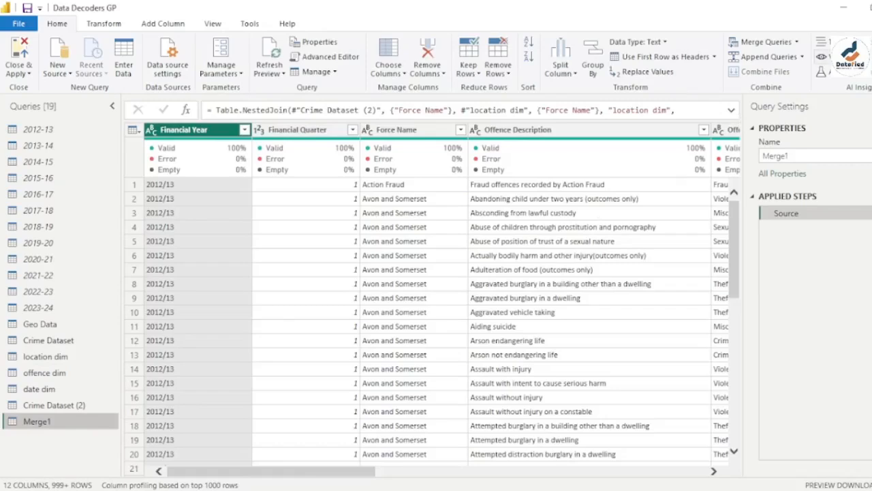
Rename the new merged query as crime fact
click(797, 43)
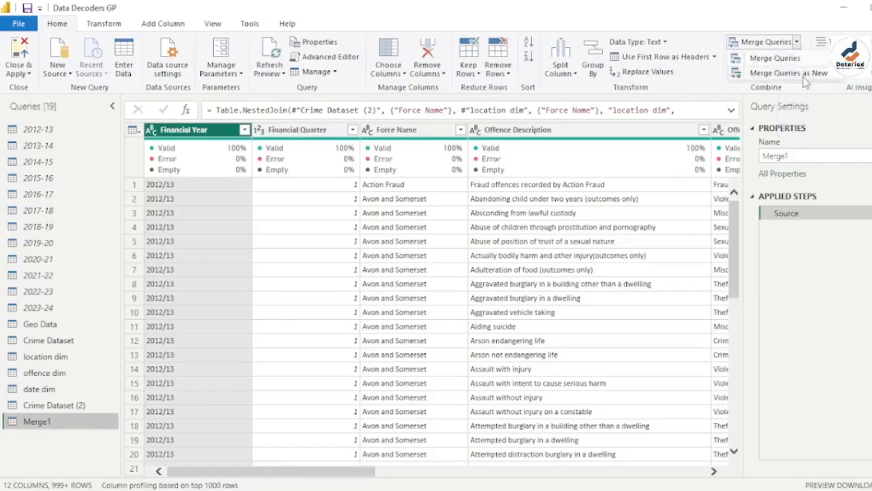
click(54, 426)
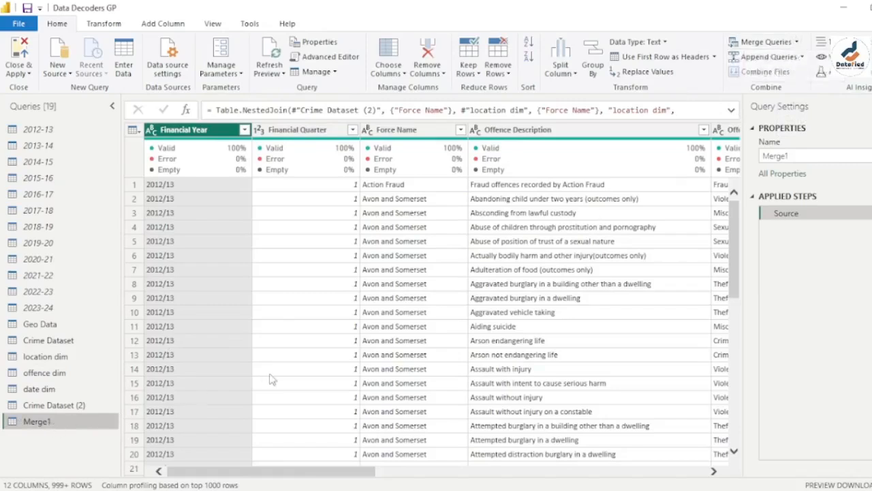
click(798, 156)
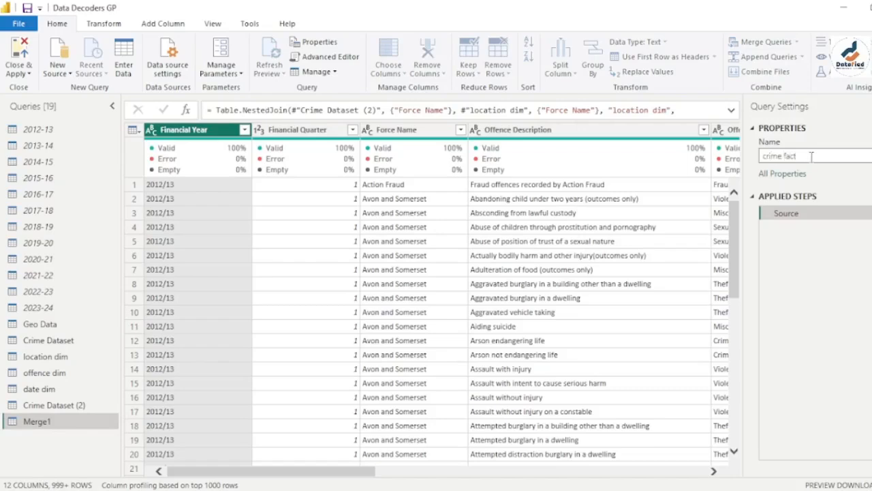
key(Return)
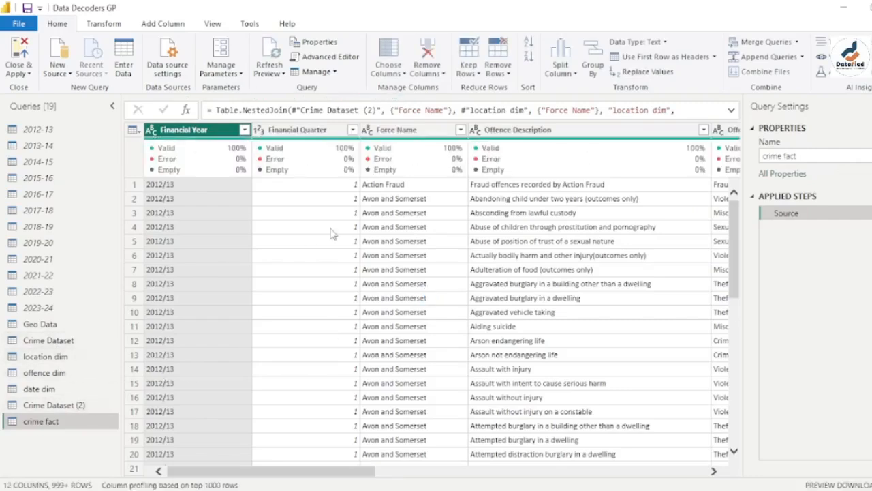
Expand the merged location dim column in crime fact to bring in only ONS Code
drag(355, 471, 688, 471)
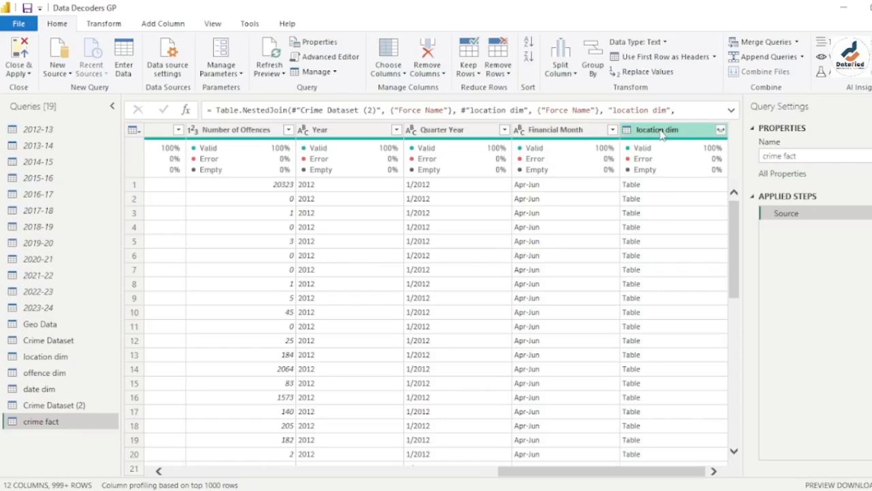
click(720, 130)
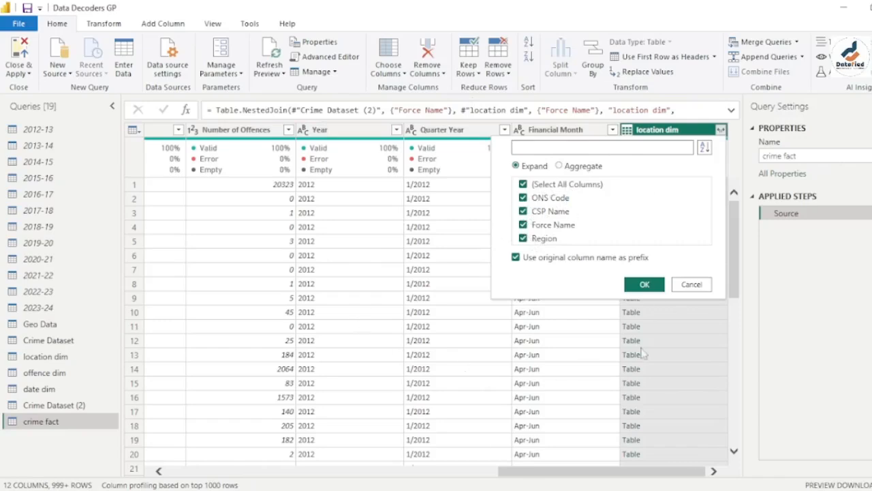
click(524, 184)
click(524, 199)
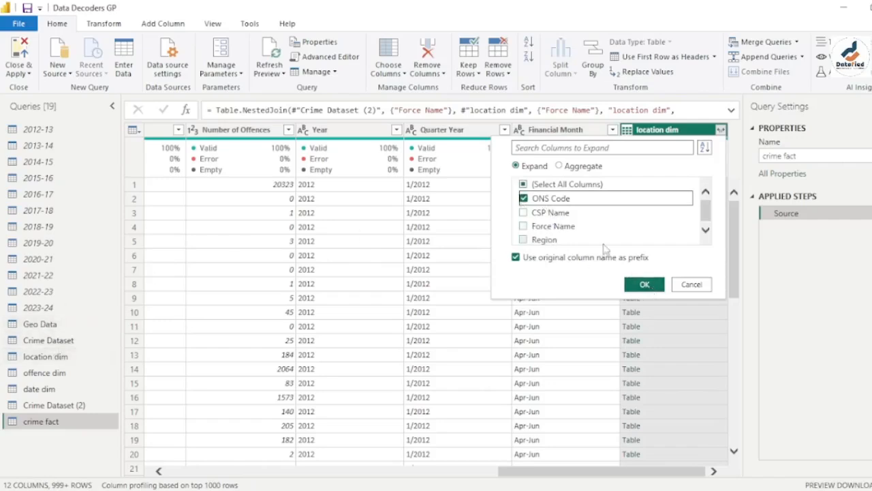
click(645, 284)
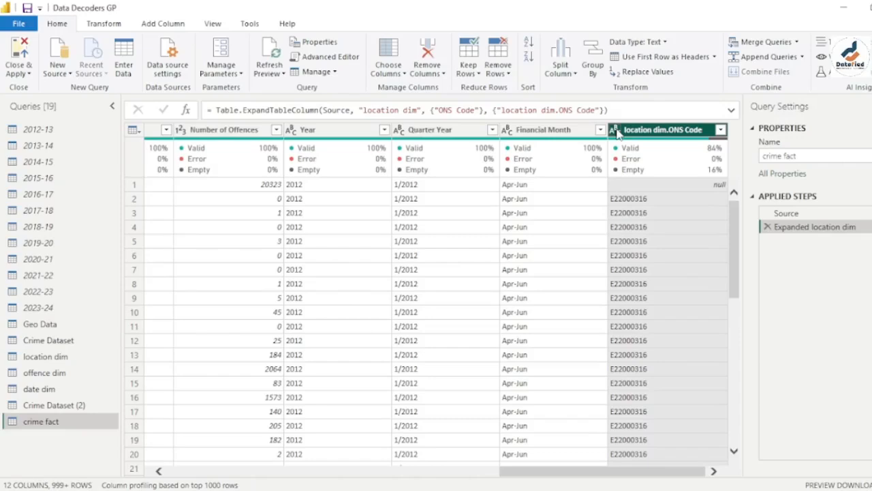
Rename the expanded location dim.ONS Code column as ONS Code
double_click(688, 130)
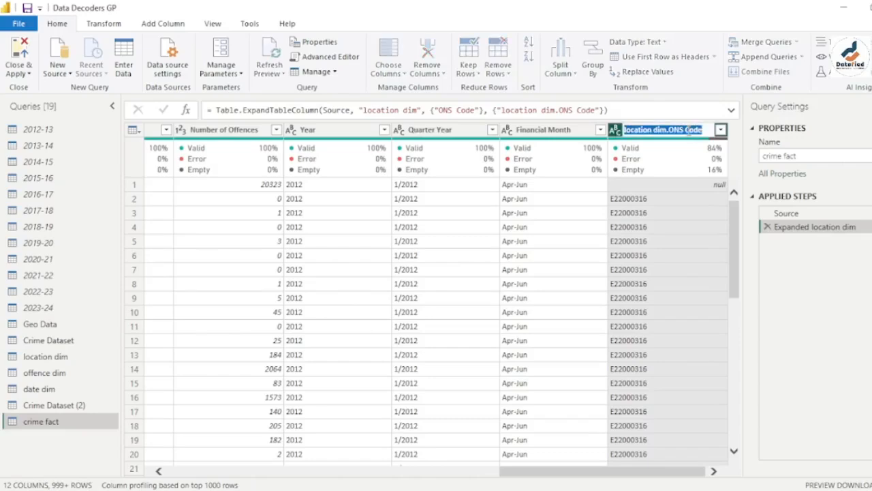
text(ONS)
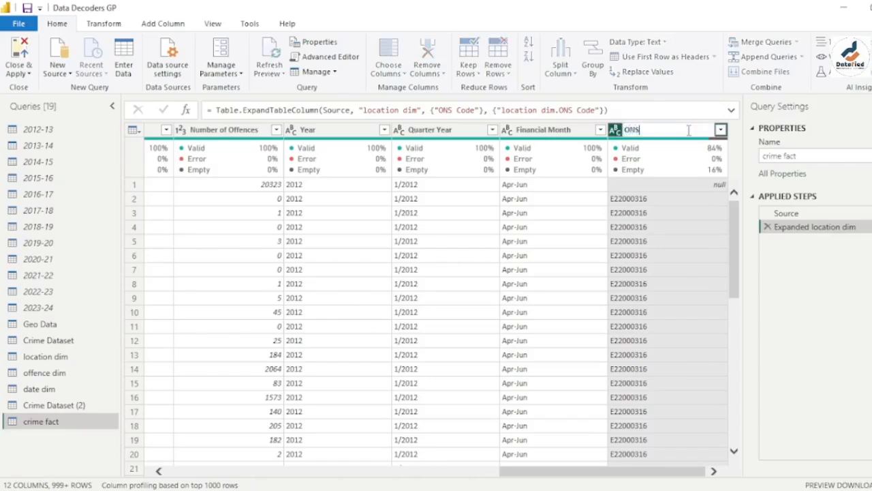
text( Code)
key(Return)
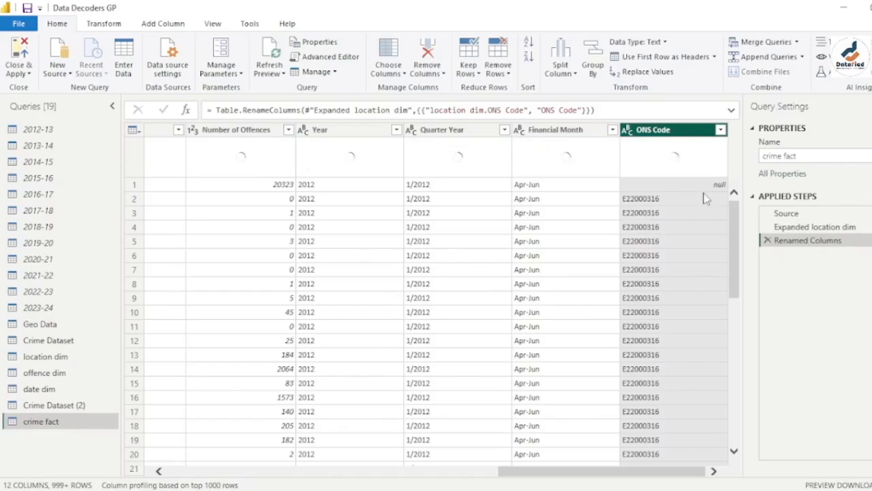
Replace the null values in the ONS Code column of crime fact with NA
right_click(674, 132)
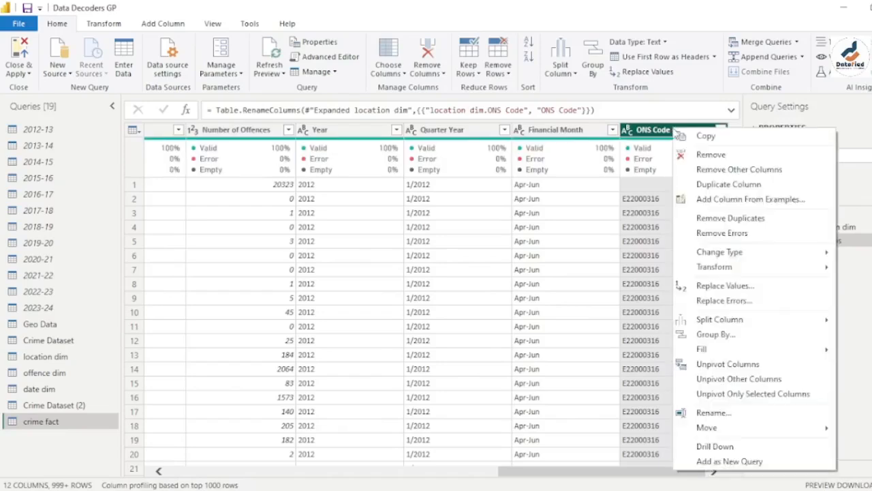
click(721, 289)
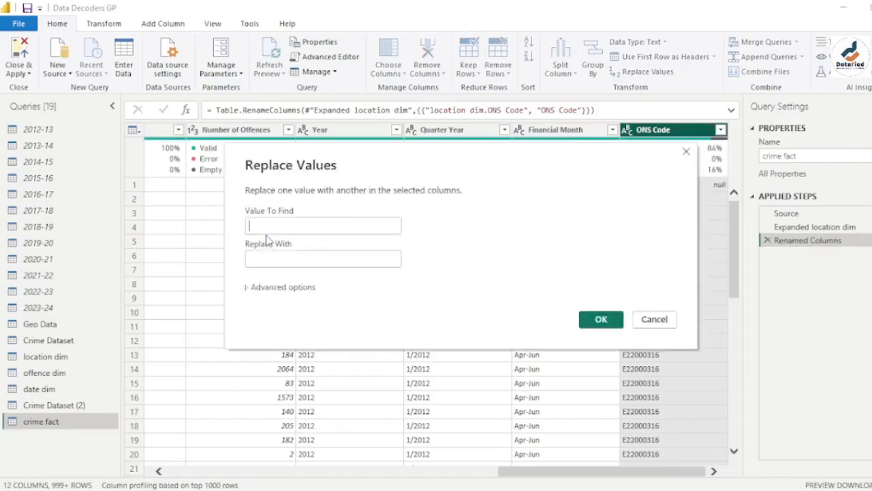
text(null)
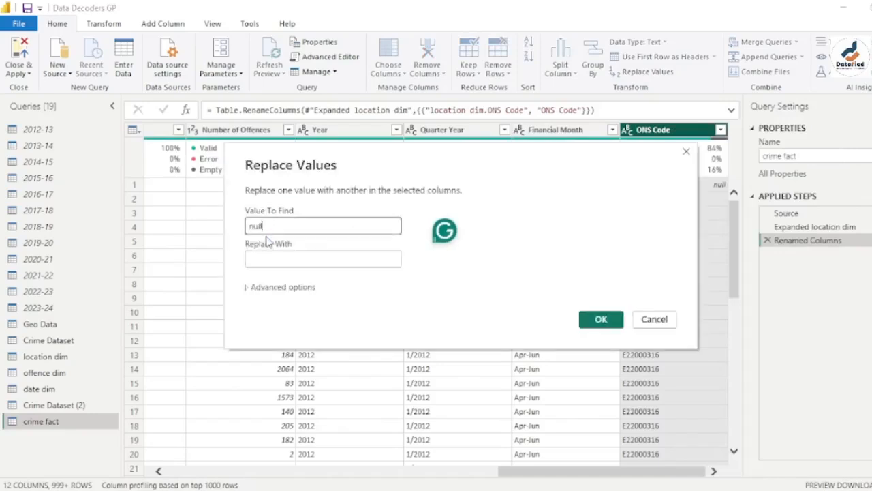
click(292, 257)
text(NA)
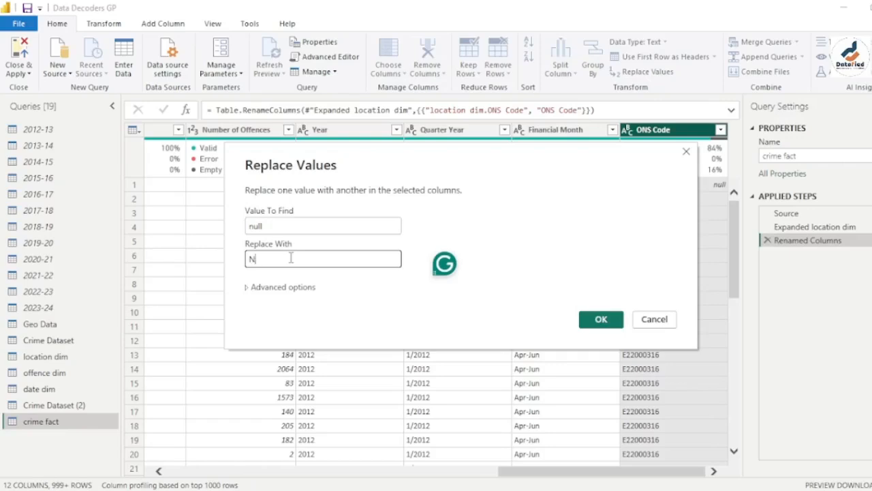
text(ot Available)
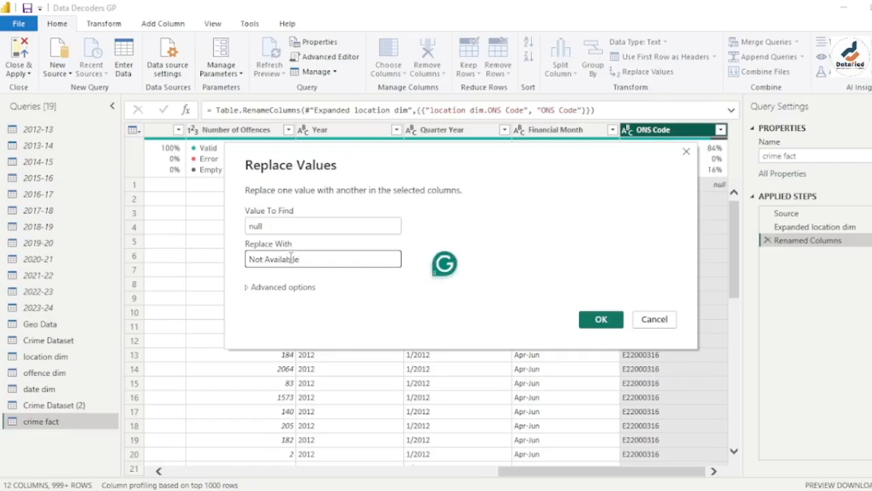
key(BackSpace)
key(BackSpace)
key(BackSpace)
key(BackSpace)
key(BackSpace)
key(BackSpace)
key(BackSpace)
key(BackSpace)
key(BackSpace)
key(BackSpace)
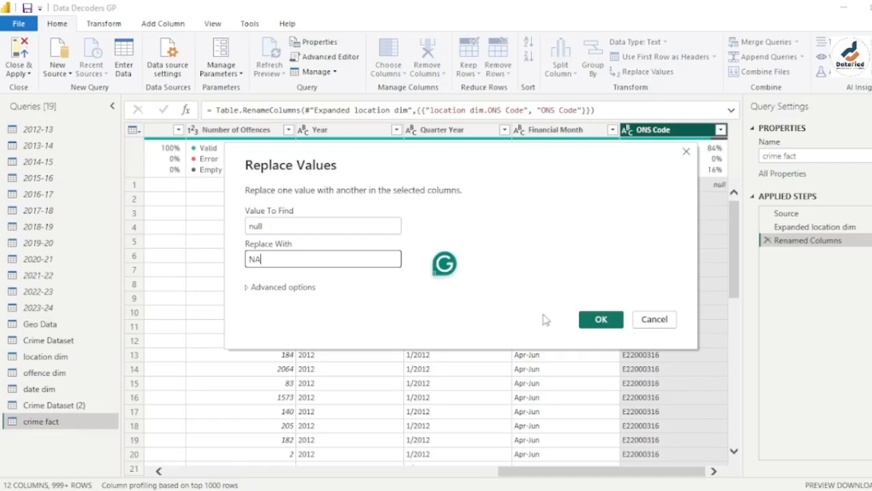
click(598, 326)
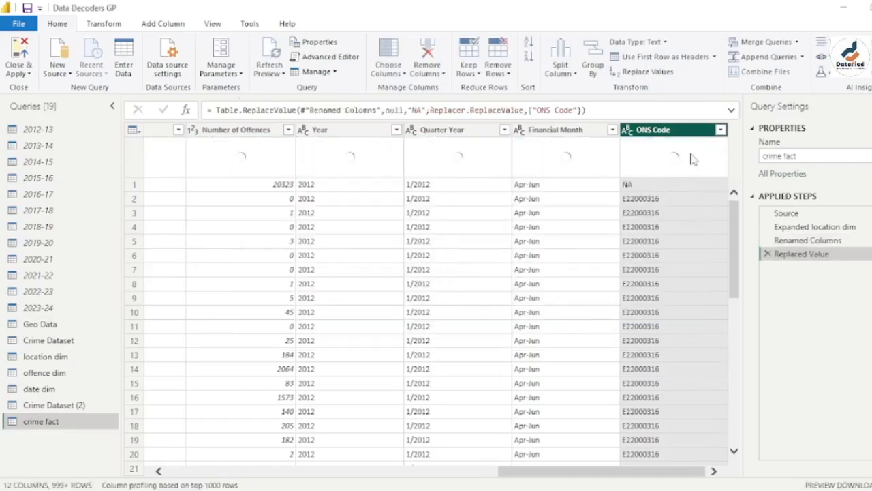
mouse_move(704, 164)
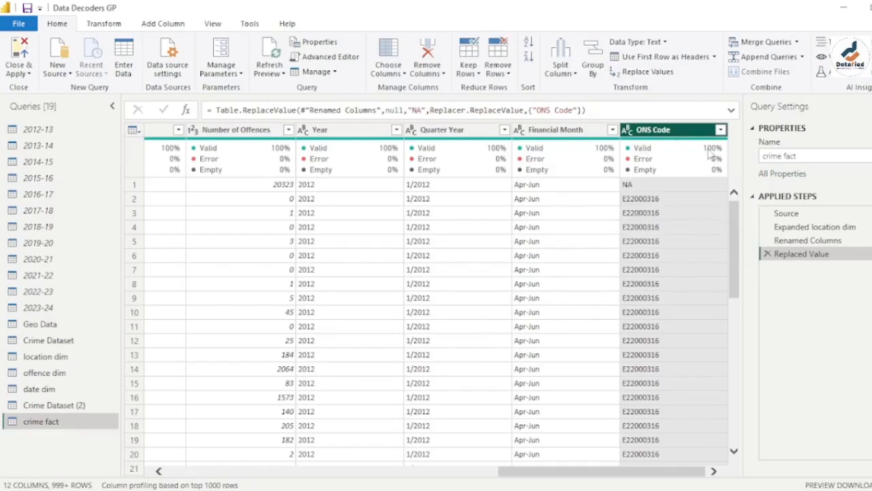
drag(736, 273, 718, 142)
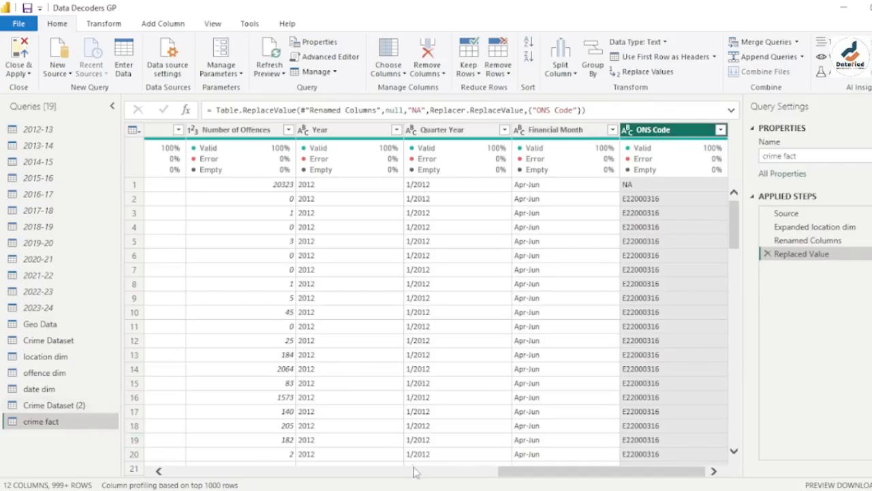
Check the conceptual model in Excel and remove Financial Year, Financial Quarter, Offence Description, Offence Group, Offence Subgroup, Year and Financial Month from crime fact
drag(548, 475, 204, 477)
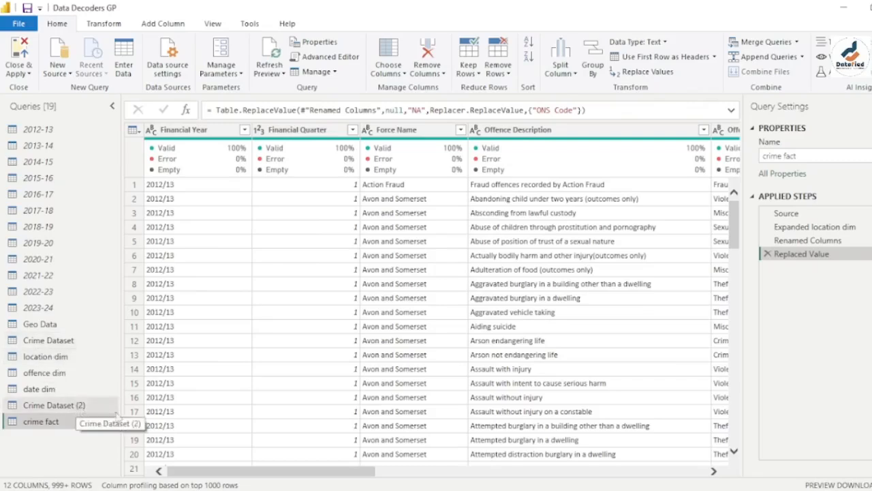
click(394, 489)
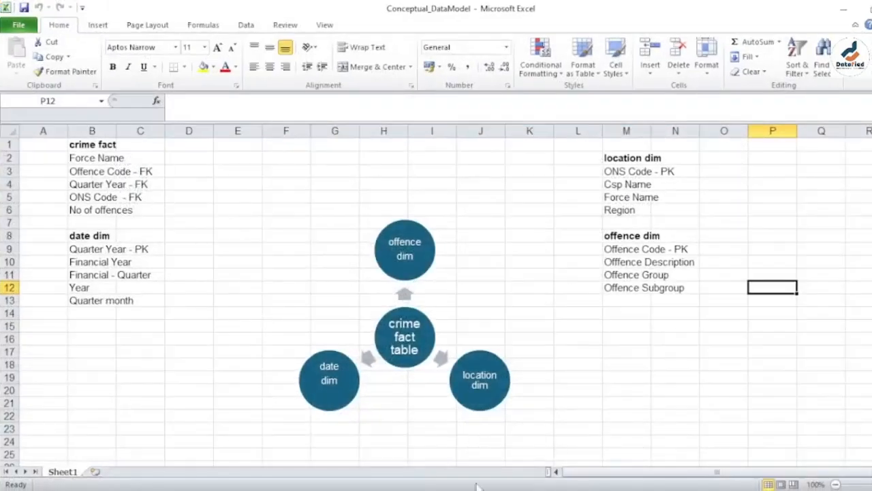
click(560, 489)
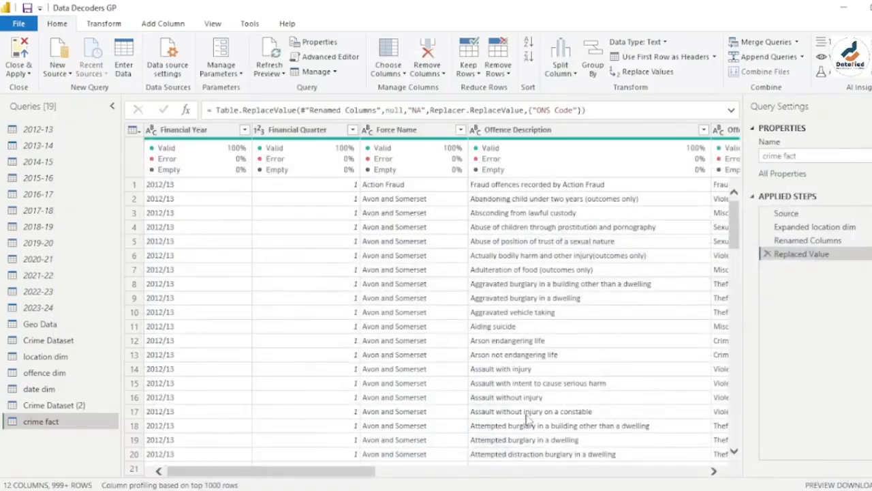
click(214, 131)
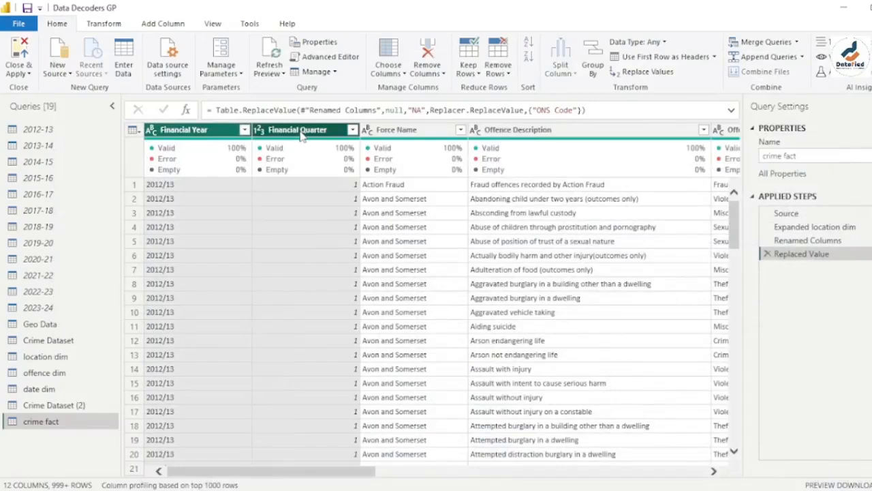
ctrl+click(552, 133)
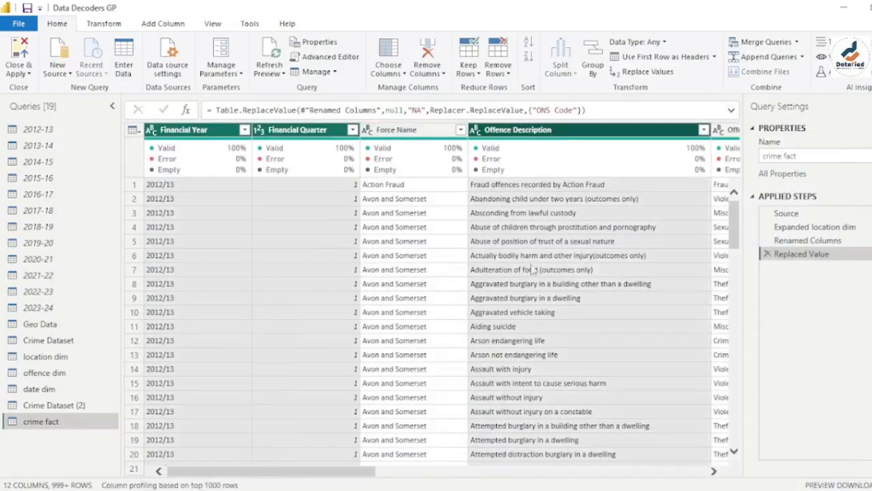
drag(333, 471, 466, 471)
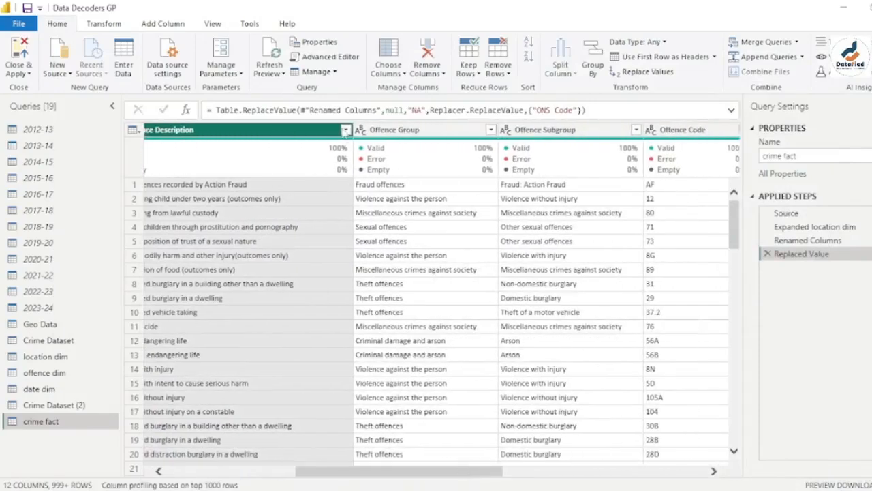
ctrl+click(418, 131)
ctrl+click(574, 132)
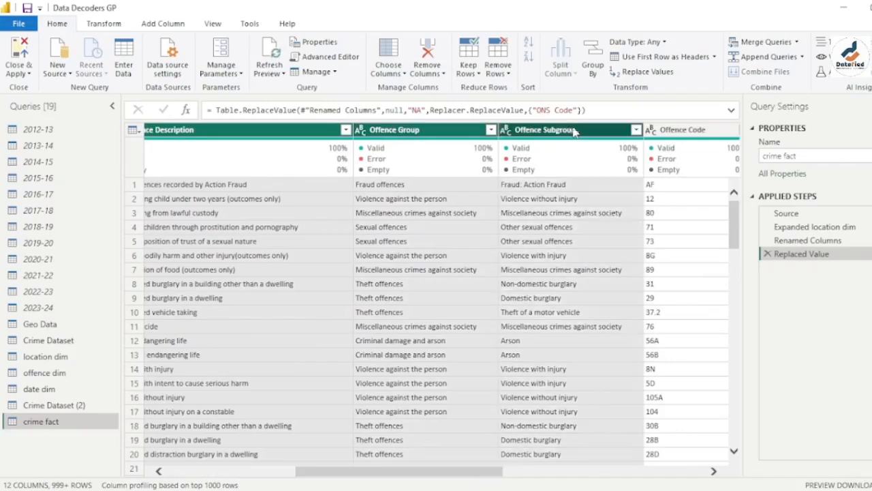
drag(489, 471, 604, 479)
mouse_move(513, 145)
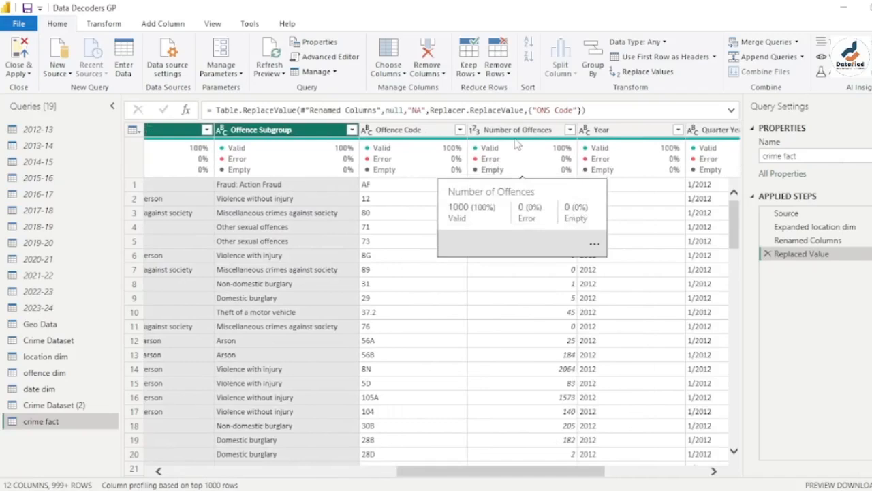
drag(522, 477, 623, 478)
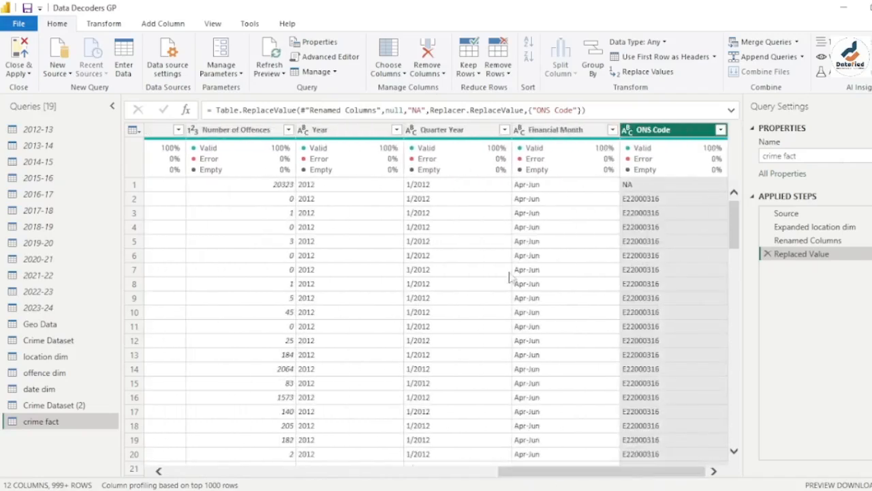
ctrl+click(333, 130)
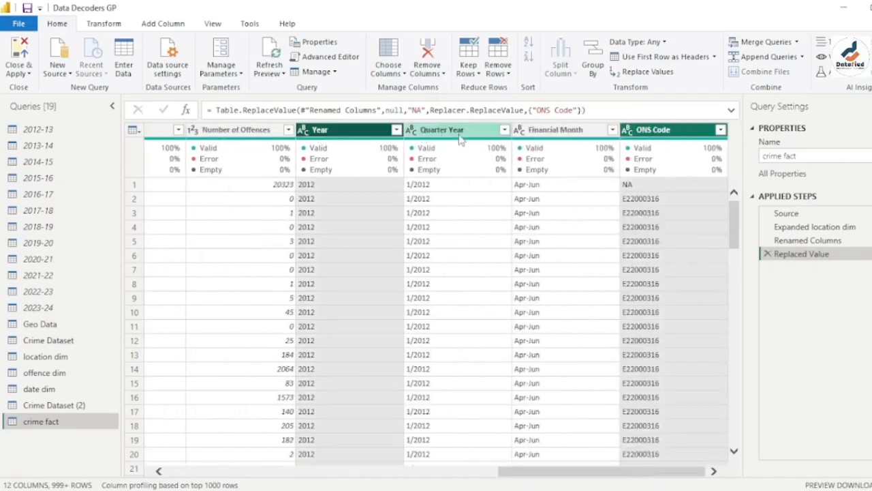
ctrl+click(566, 130)
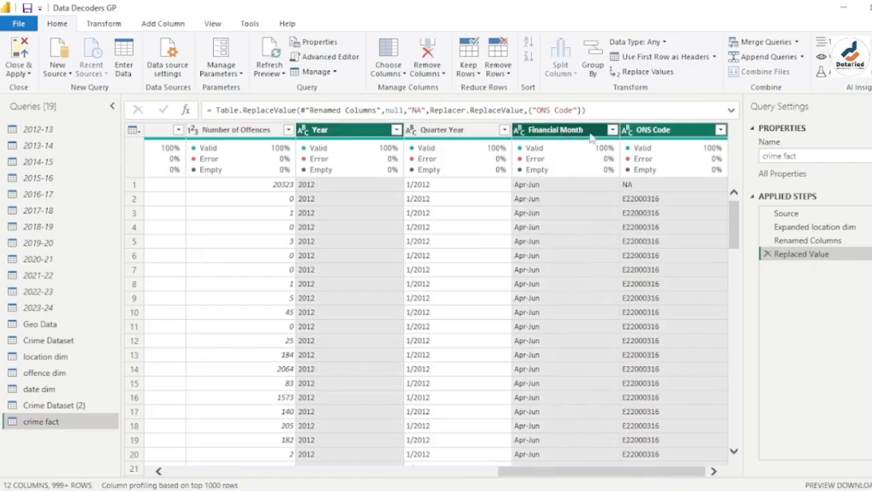
ctrl+click(664, 130)
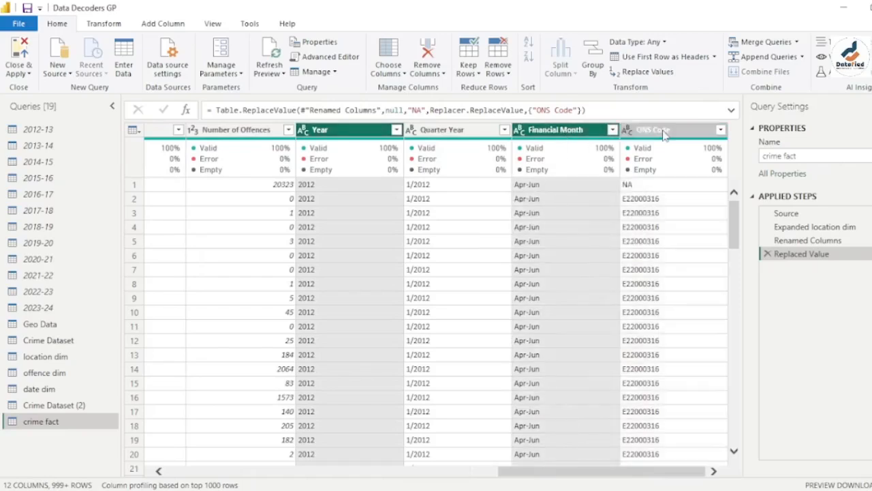
right_click(563, 129)
click(609, 154)
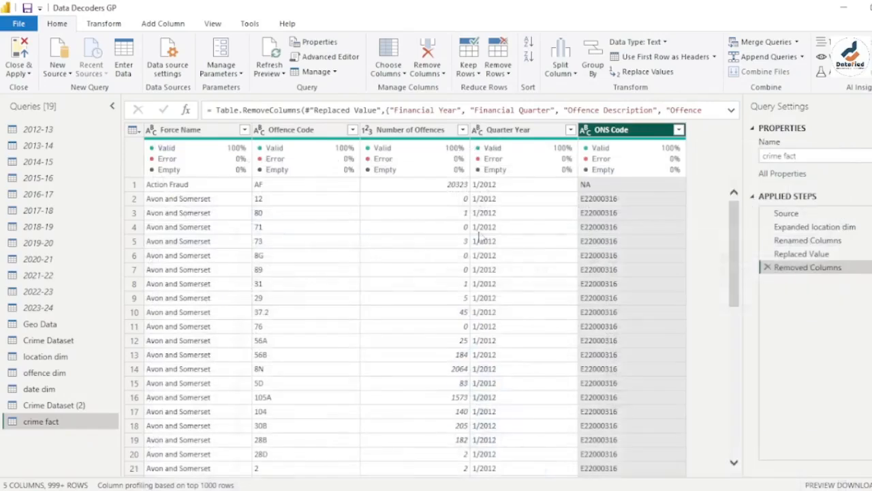
Reorder the crime fact columns as Offence Code, Quarter Year, ONS Code, Force Name and Number of Offences
click(256, 129)
drag(255, 129, 195, 130)
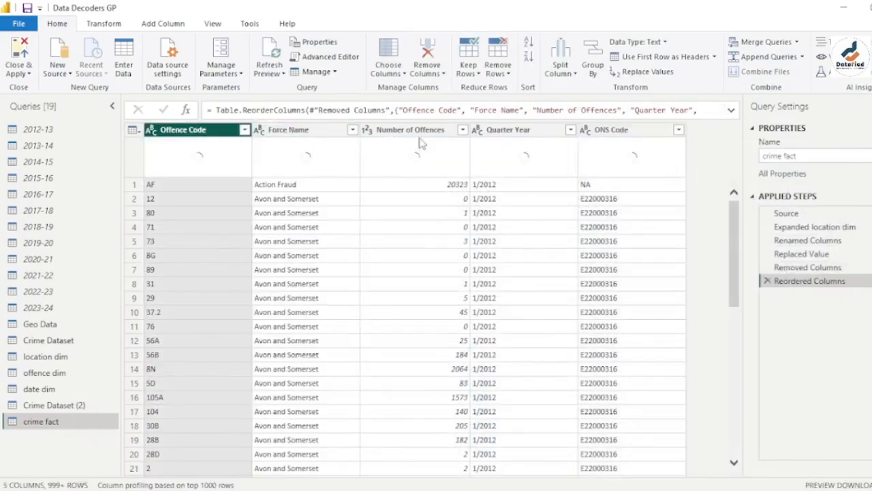
drag(535, 133, 315, 141)
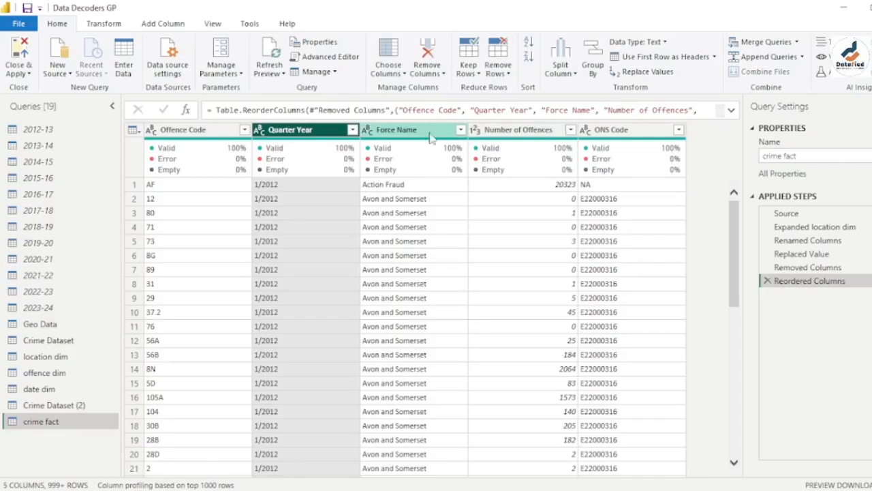
drag(597, 134, 383, 138)
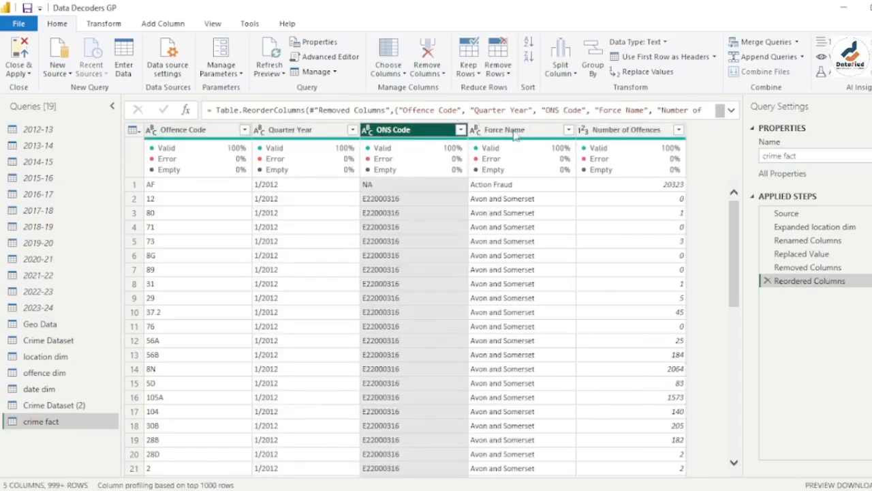
click(512, 489)
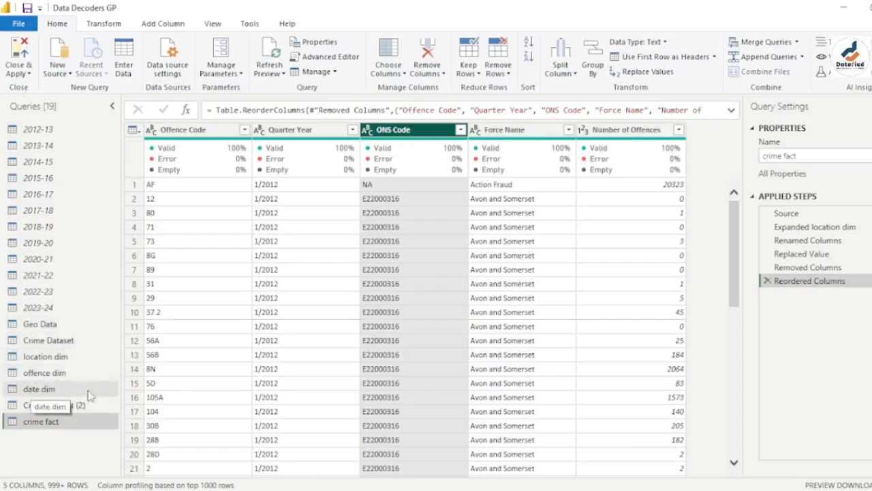
Disable loading of the Geo Data and Crime Dataset queries into the report, accepting the possible data loss for each
click(54, 327)
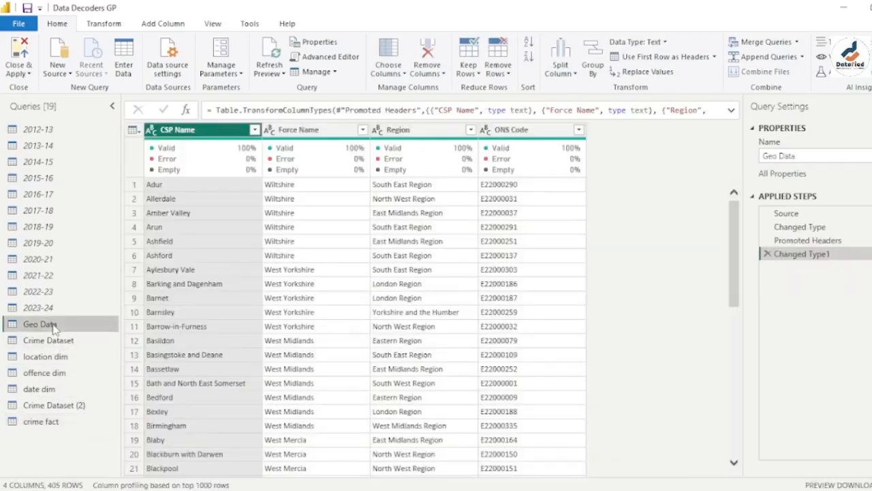
right_click(55, 328)
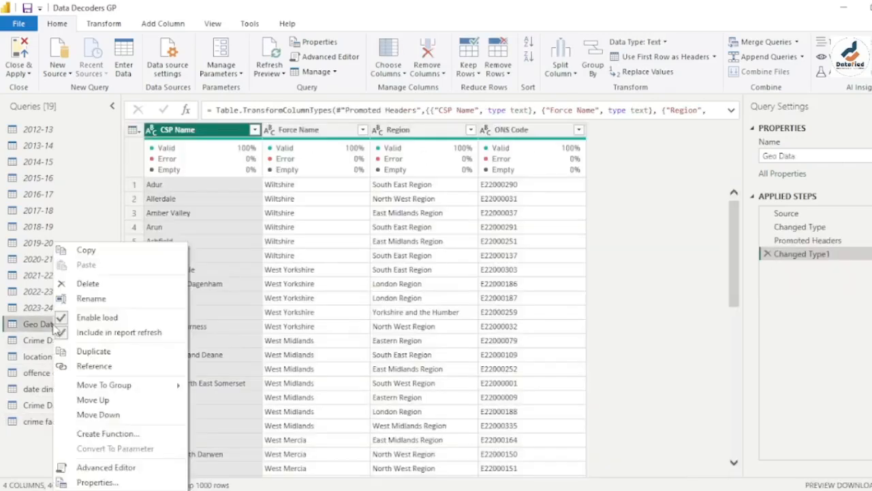
click(94, 319)
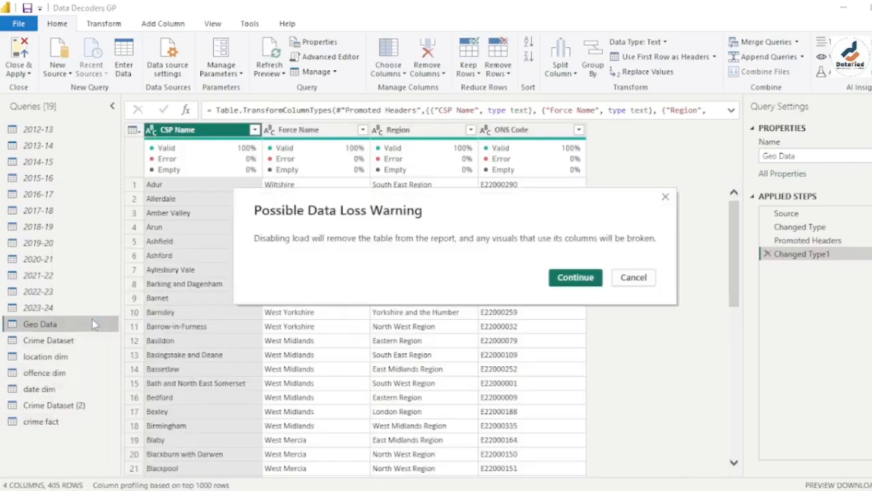
click(583, 276)
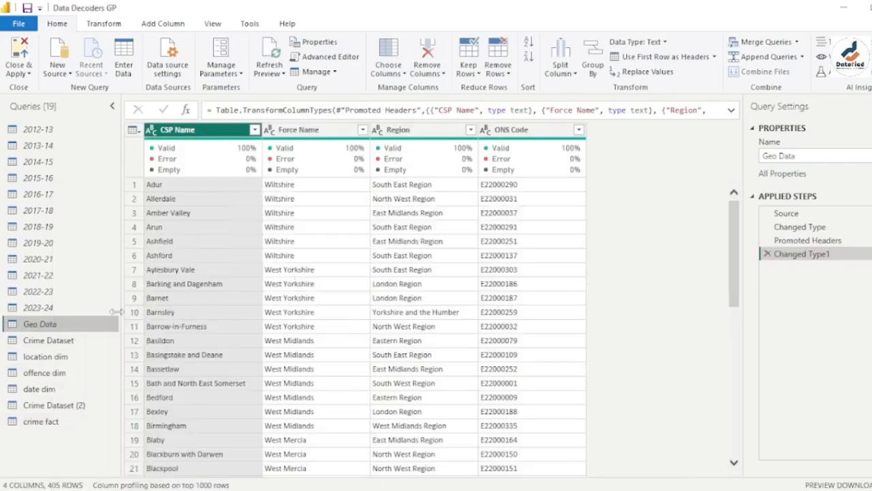
right_click(75, 340)
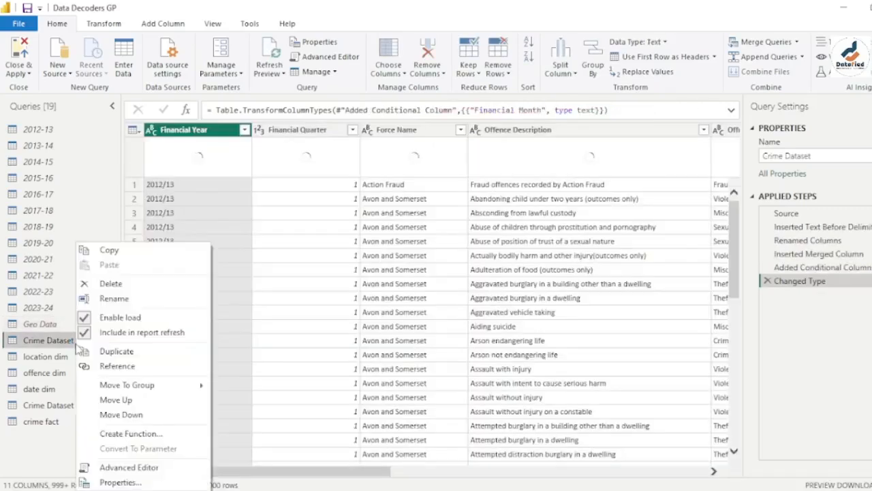
click(119, 319)
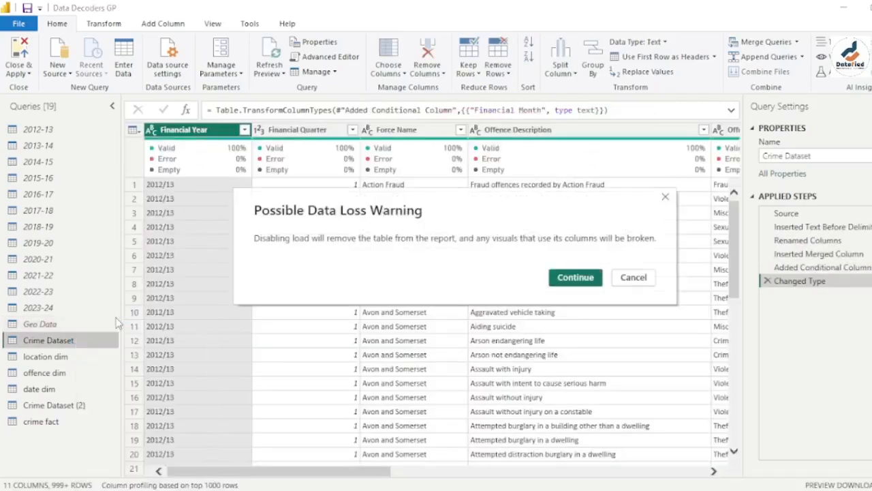
click(576, 284)
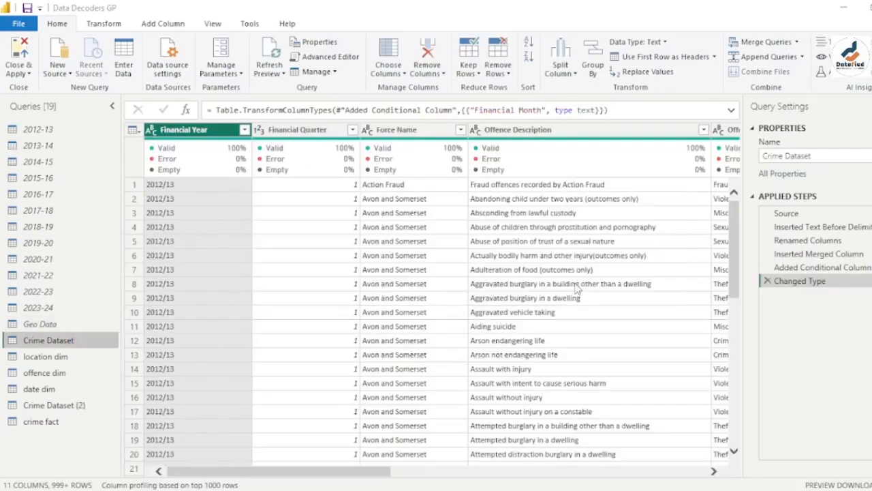
click(61, 407)
right_click(65, 409)
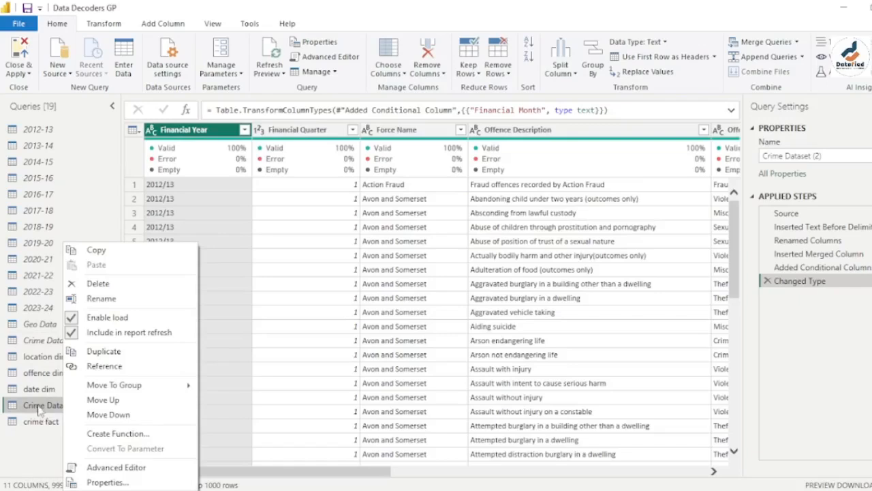
click(39, 447)
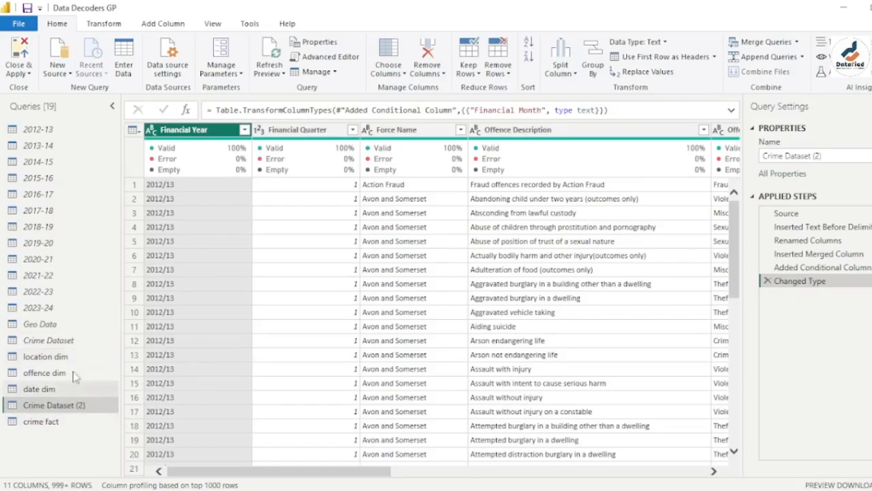
Disable loading of the Crime Dataset (2) query into the report, and apply the query changes while closing the Power Query editor
right_click(67, 407)
click(134, 318)
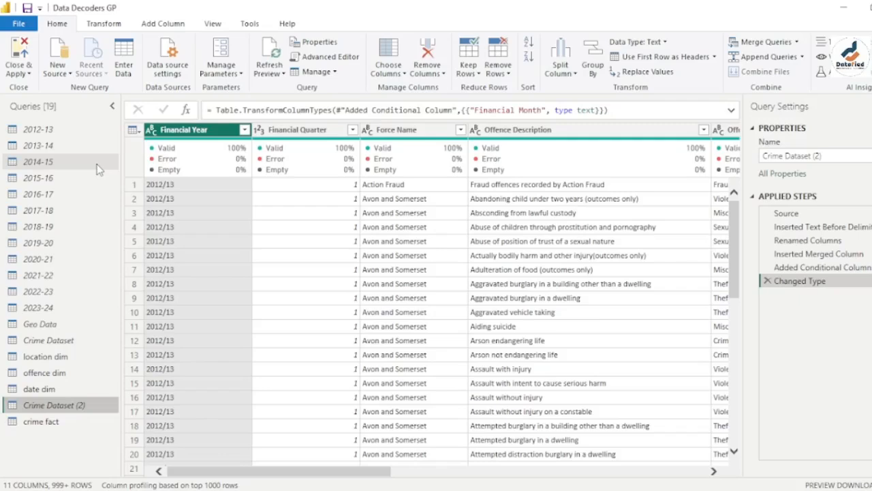
click(29, 73)
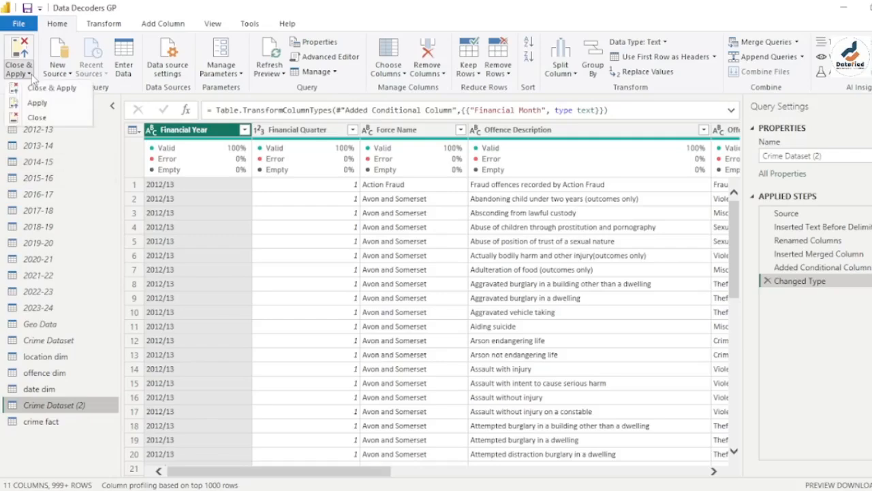
click(58, 92)
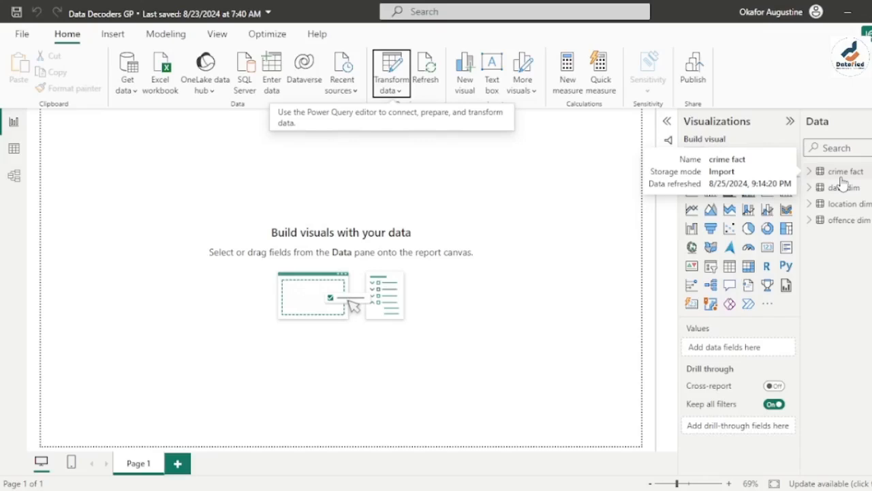
Show the data model diagram and arrange crime fact between location dim and date dim, with offence dim placed below
click(15, 174)
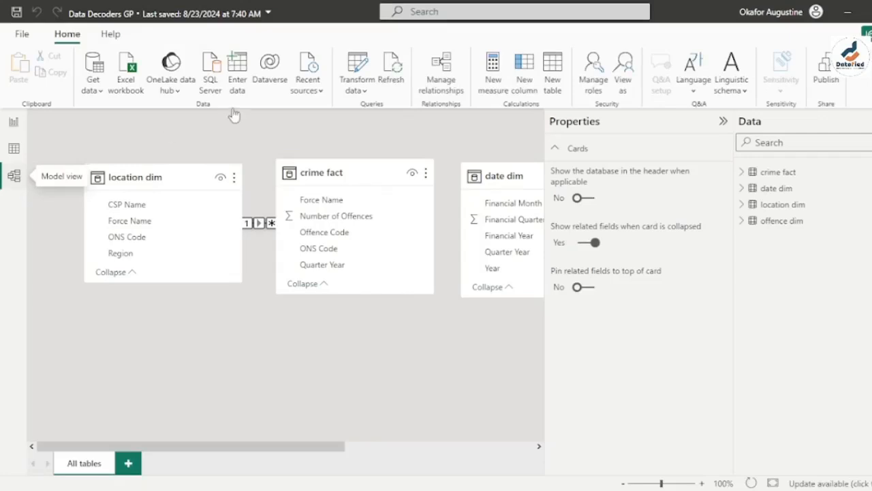
click(721, 123)
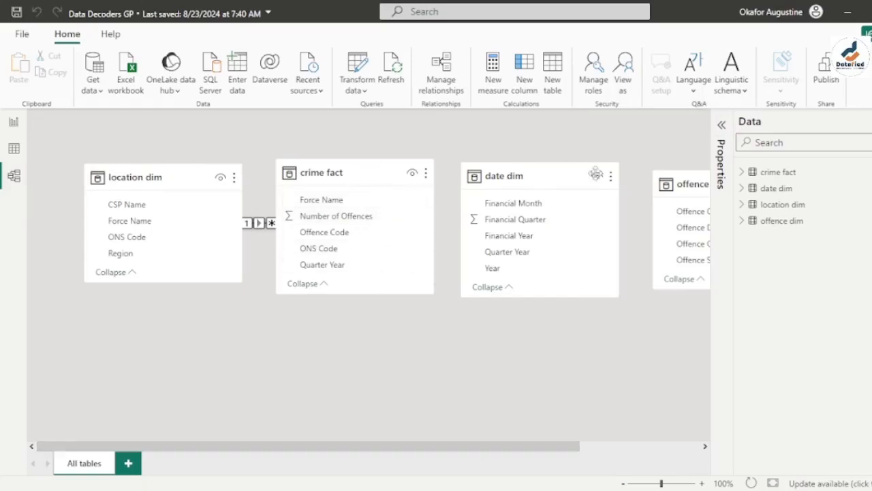
drag(689, 186, 302, 336)
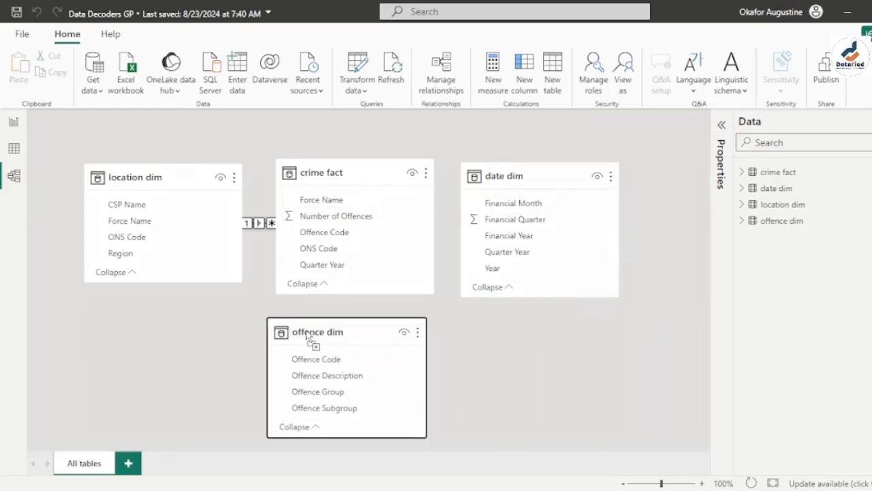
click(532, 176)
click(510, 471)
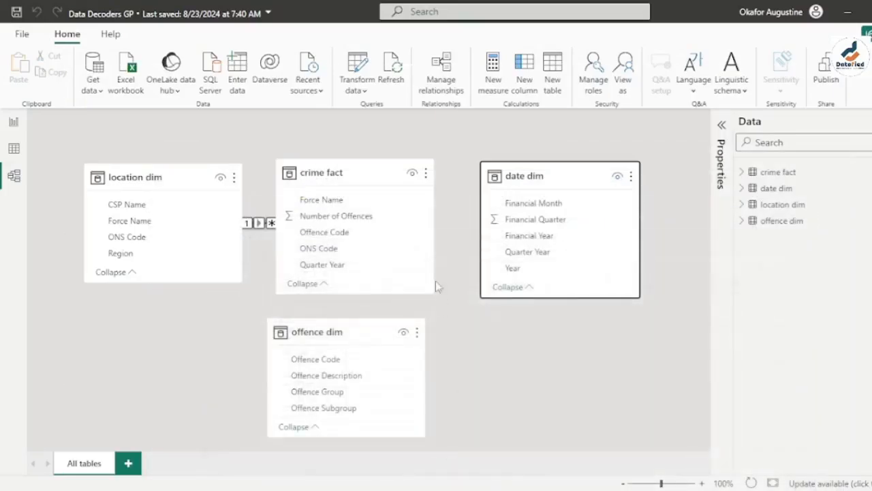
drag(189, 172, 181, 167)
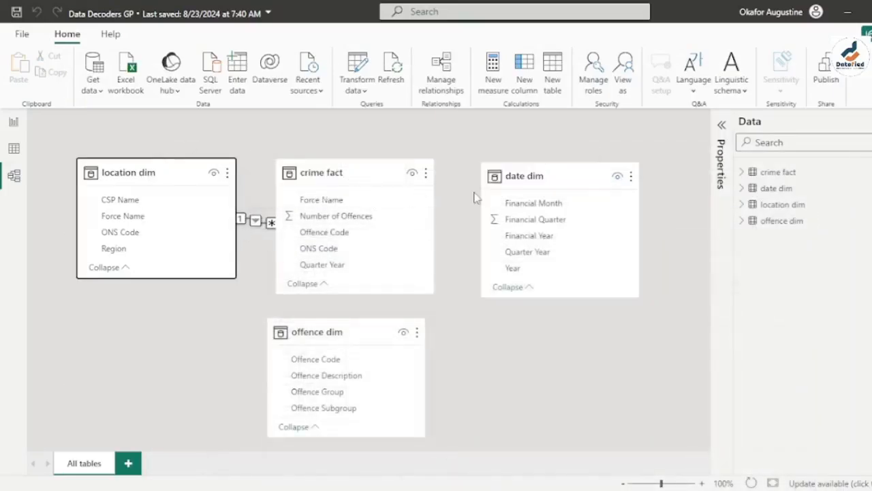
drag(495, 165, 505, 163)
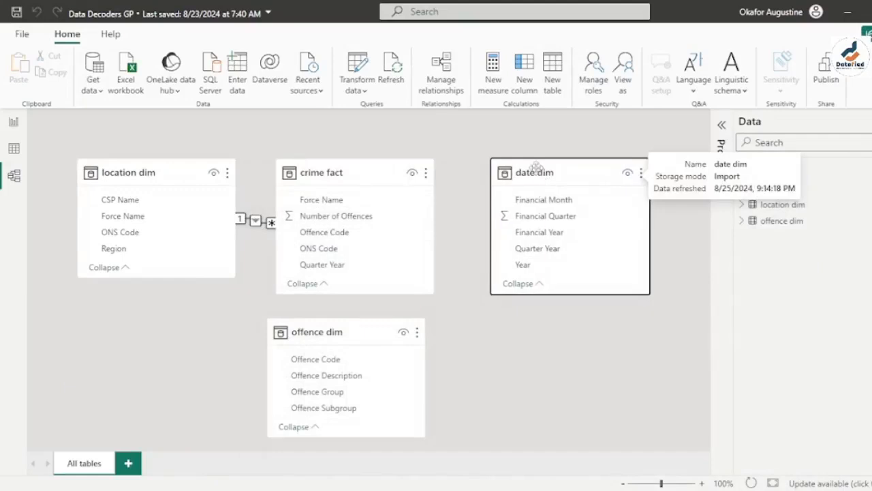
click(412, 168)
drag(412, 168, 446, 170)
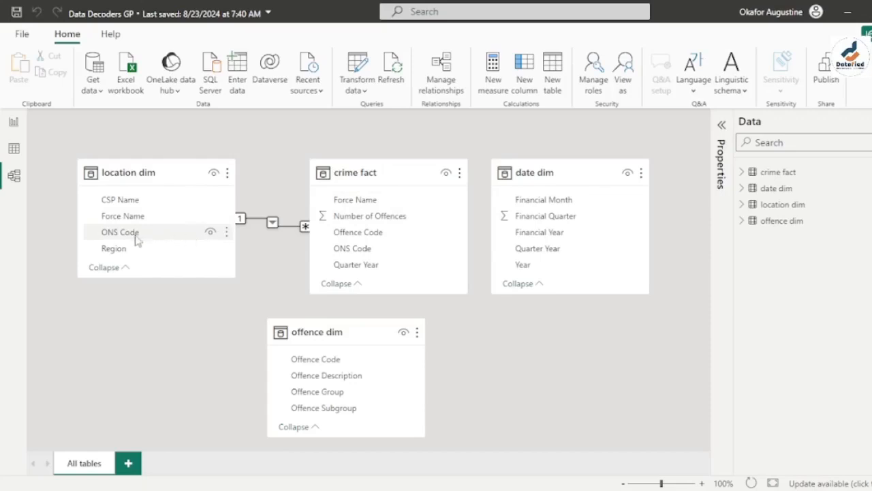
Delete the automatically detected relationship between location dim and crime fact
right_click(273, 223)
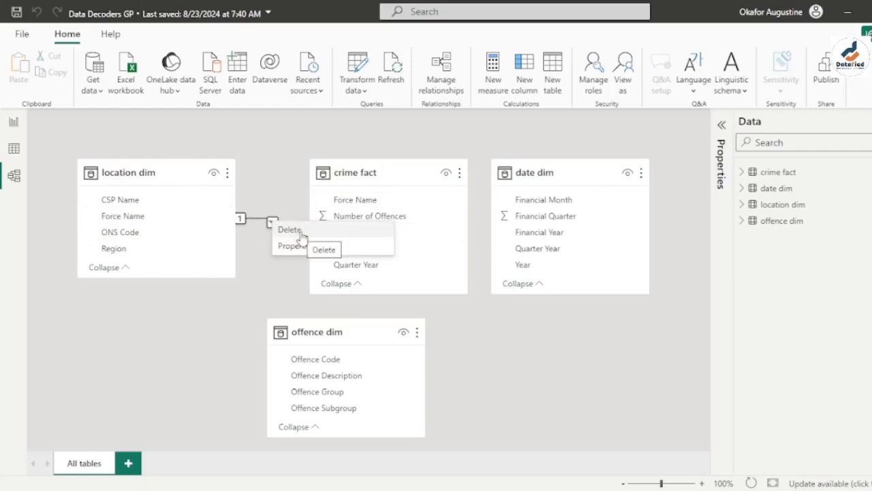
click(302, 236)
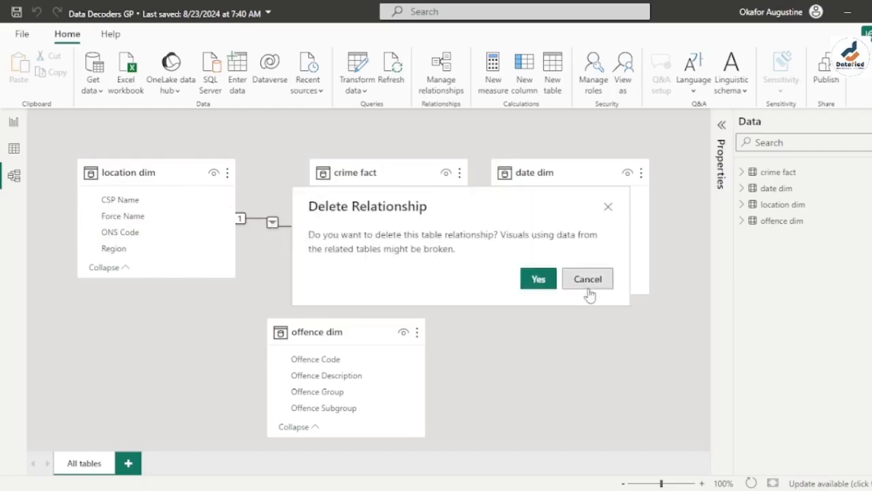
click(538, 279)
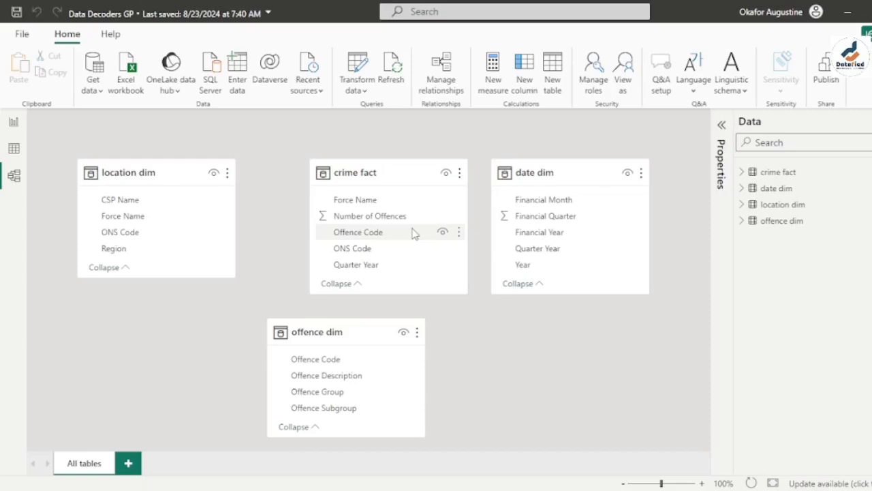
Relate location dim to crime fact on ONS Code, and date dim to crime fact on Quarter Year
mouse_move(156, 233)
mouse_down()
mouse_move(163, 212)
mouse_move(158, 235)
mouse_up()
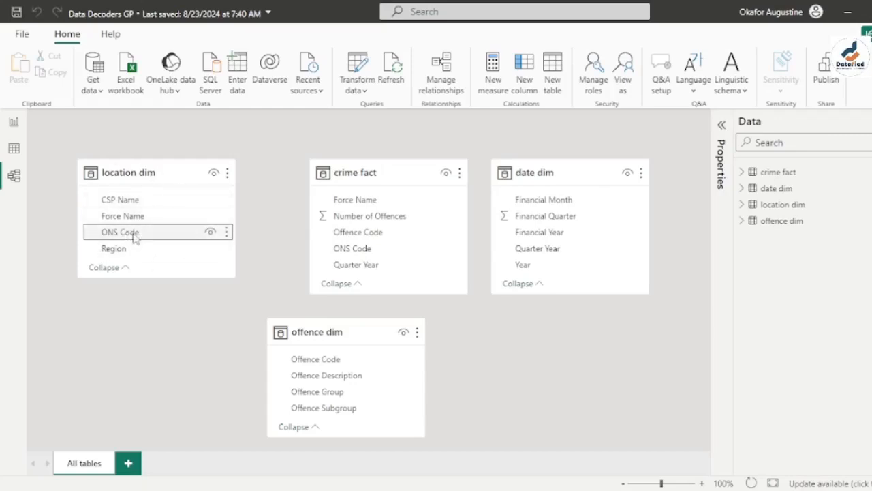
drag(135, 237, 354, 253)
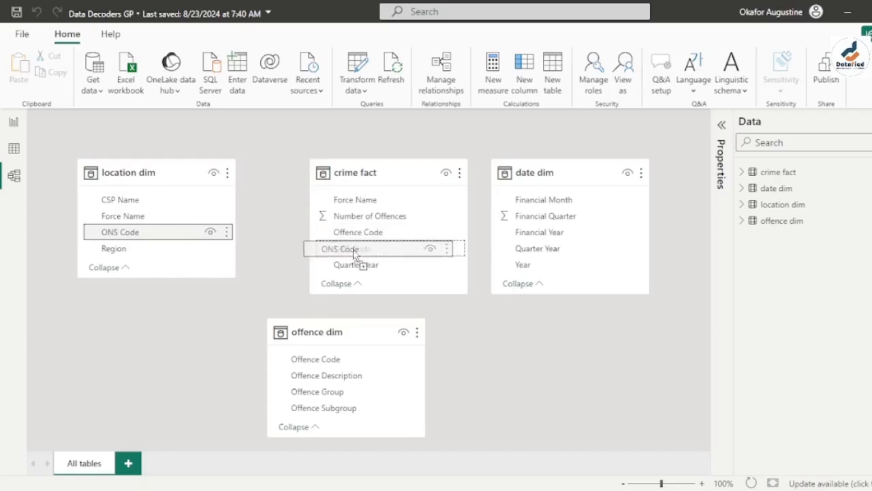
drag(355, 254, 354, 253)
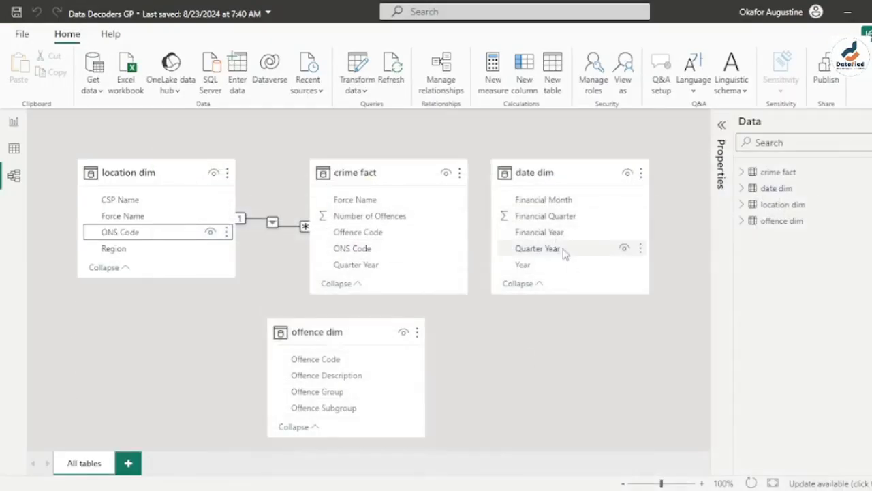
drag(565, 249, 390, 273)
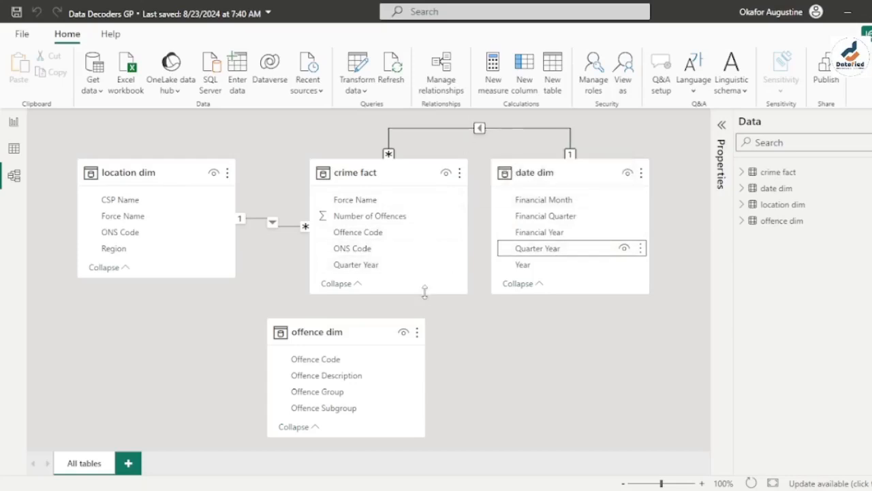
Make the crime fact card taller and space the dimension tables around it, with date dim farther away and offence dim centred beneath
drag(351, 331, 389, 348)
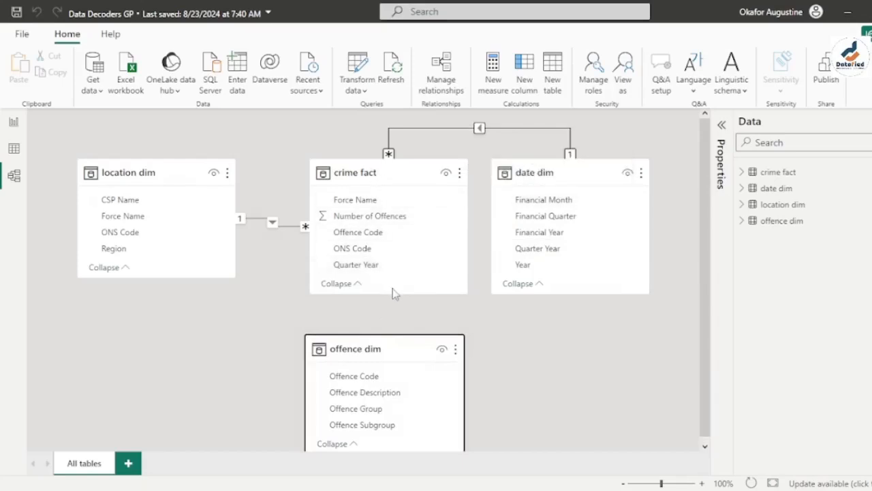
drag(398, 294, 393, 320)
drag(569, 174, 622, 172)
click(191, 167)
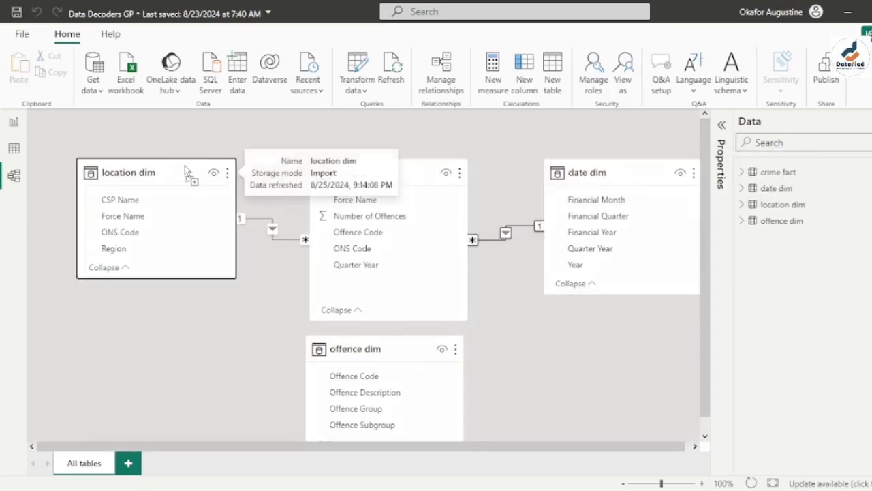
drag(413, 179, 422, 175)
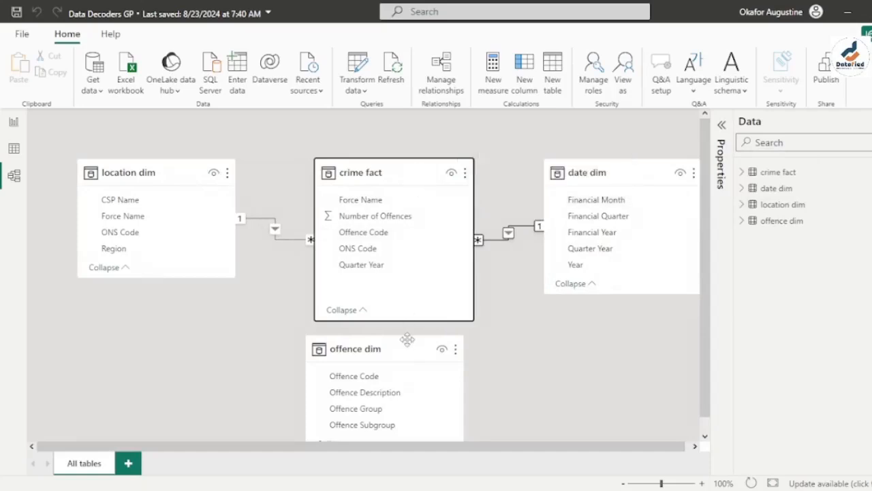
drag(411, 337, 417, 341)
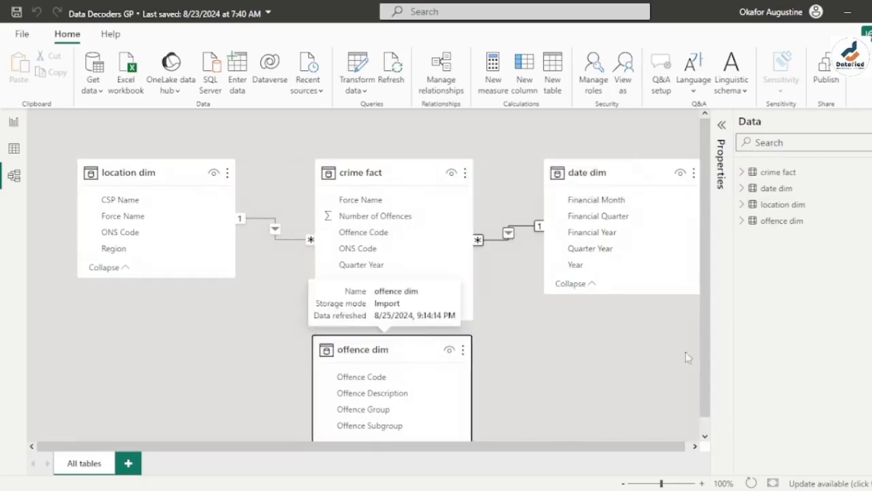
Create an active many-to-one relationship from crime fact to offence dim on Offence Code, with single cross-filter direction
scroll(702, 354, down, 1)
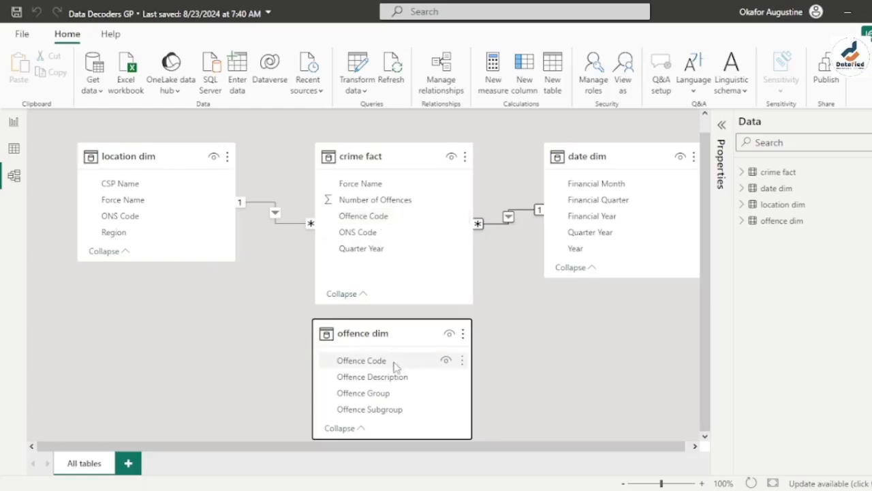
mouse_move(395, 362)
mouse_down()
mouse_move(339, 272)
mouse_move(389, 343)
mouse_move(392, 368)
mouse_up()
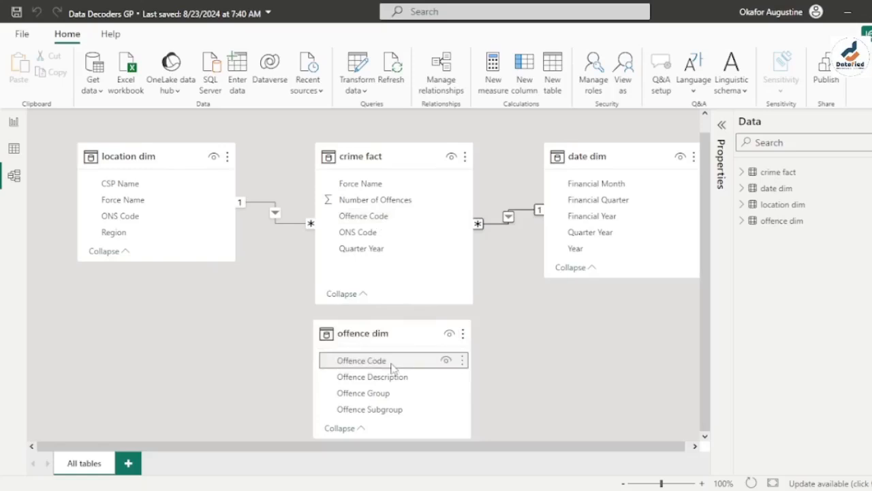
click(442, 88)
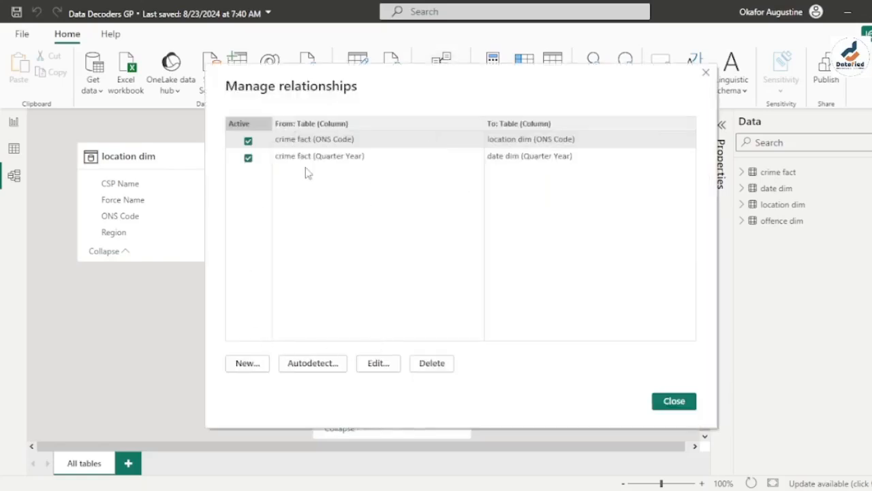
click(257, 369)
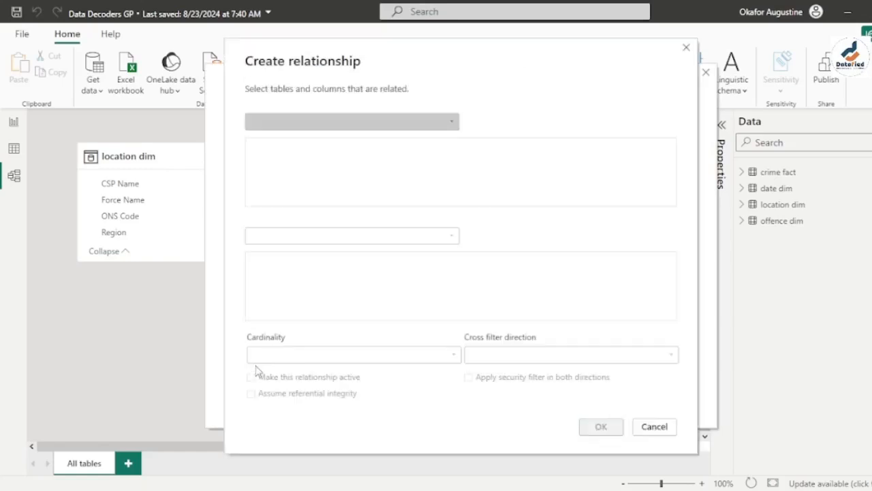
click(452, 121)
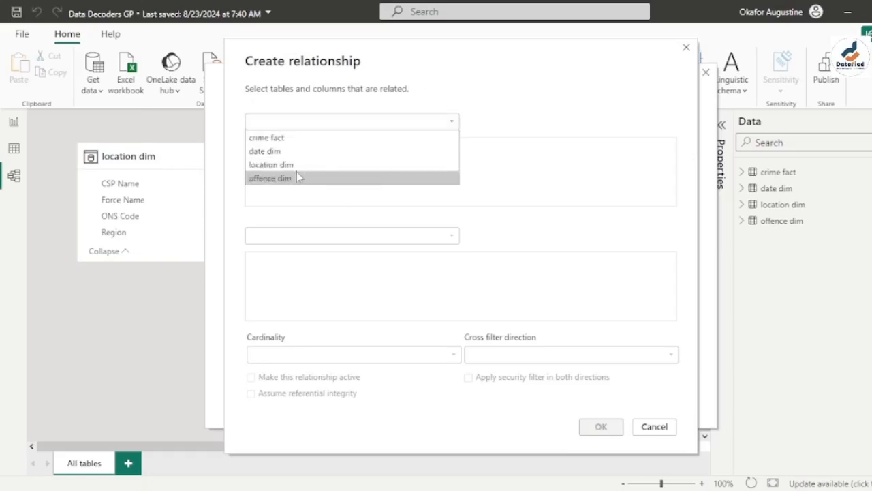
click(309, 139)
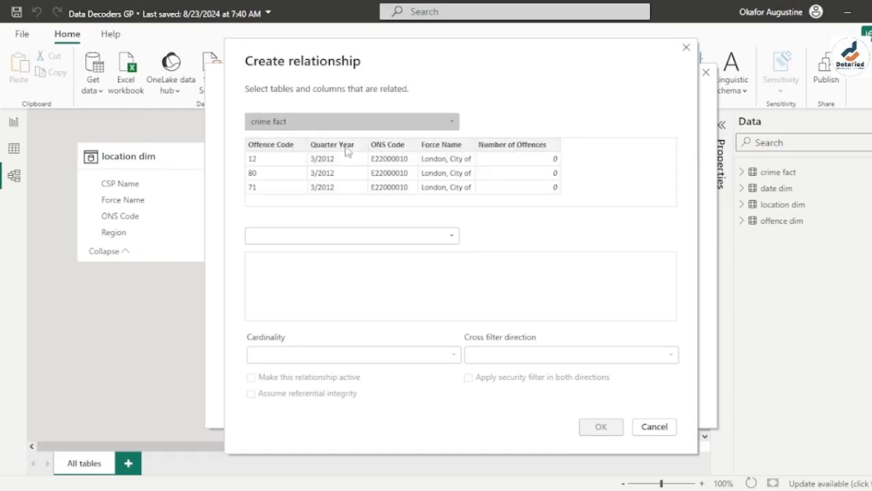
click(271, 150)
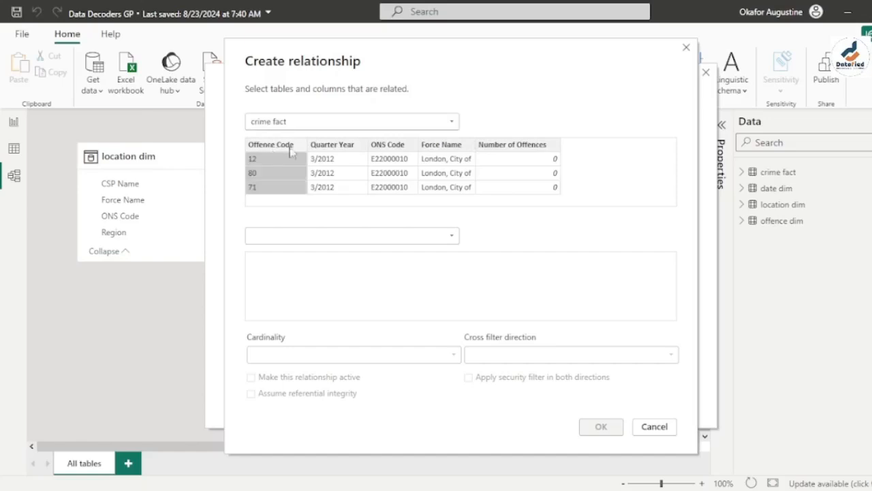
click(450, 236)
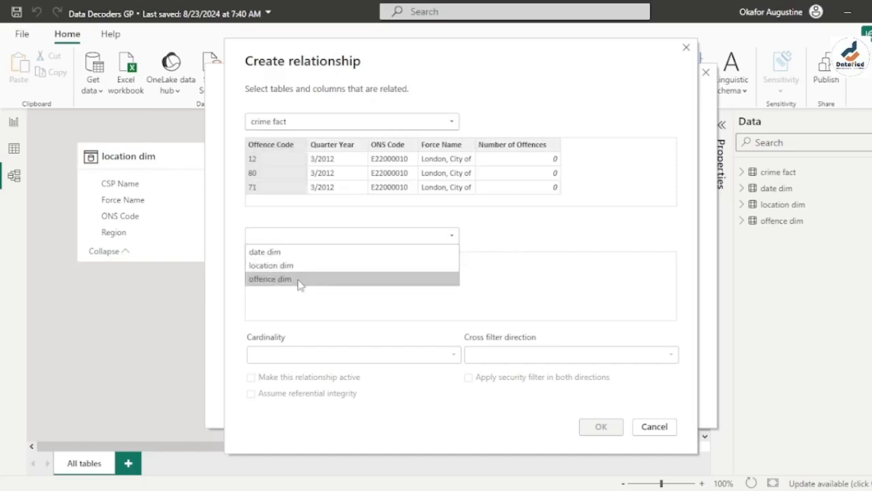
click(299, 284)
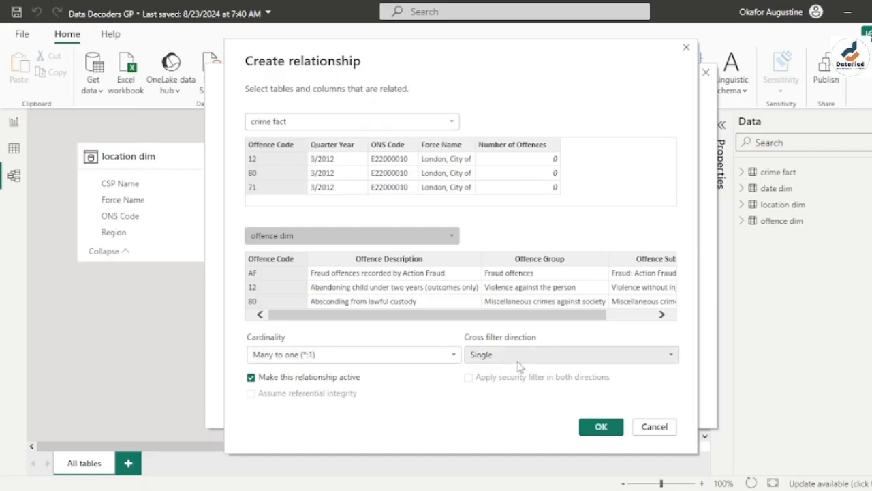
click(588, 427)
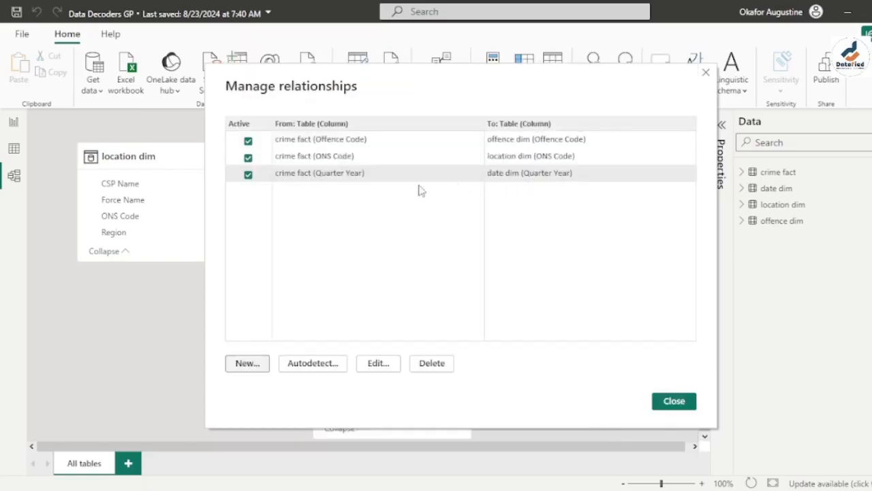
click(675, 400)
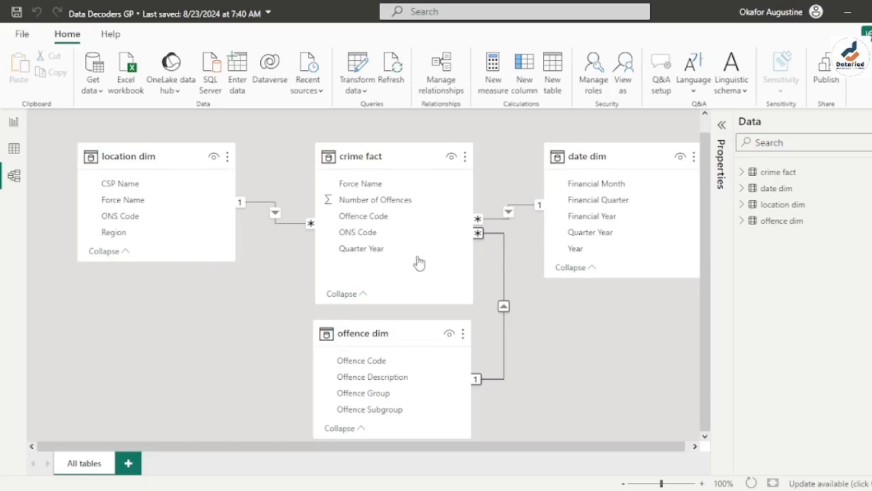
Compare the related tables in the model diagram with the Conceptual_DataModel workbook in Excel
click(378, 364)
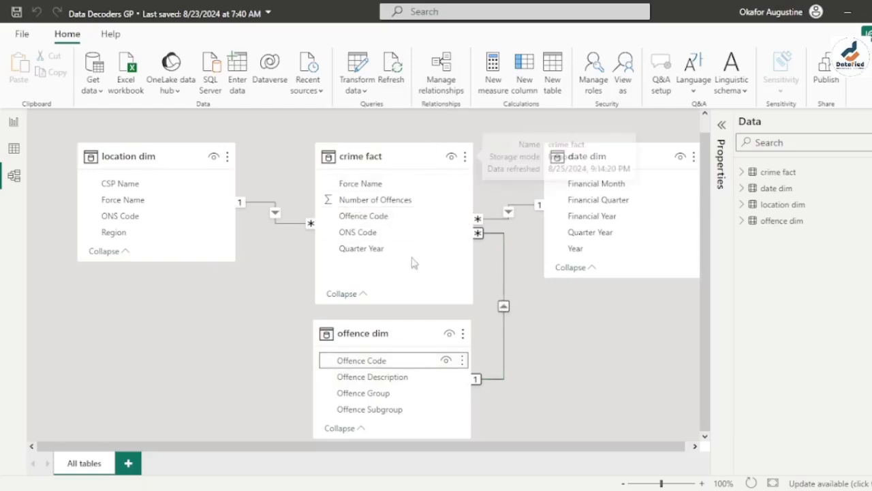
drag(513, 448, 564, 452)
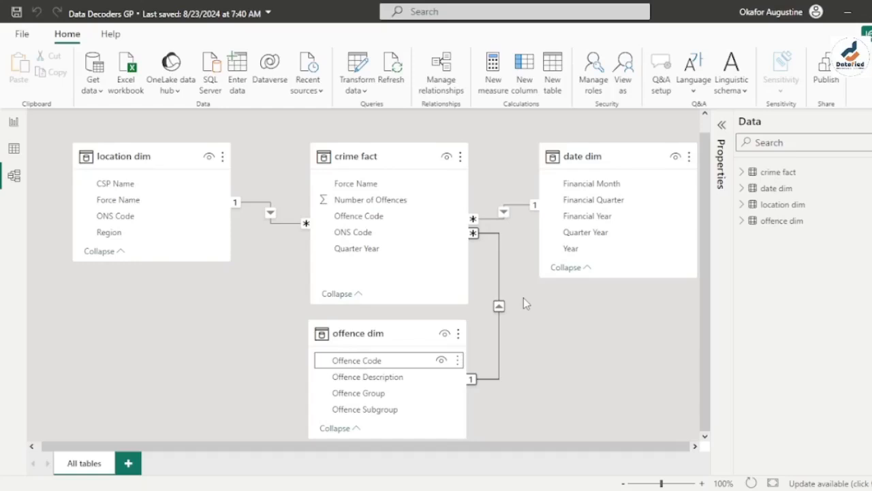
click(455, 489)
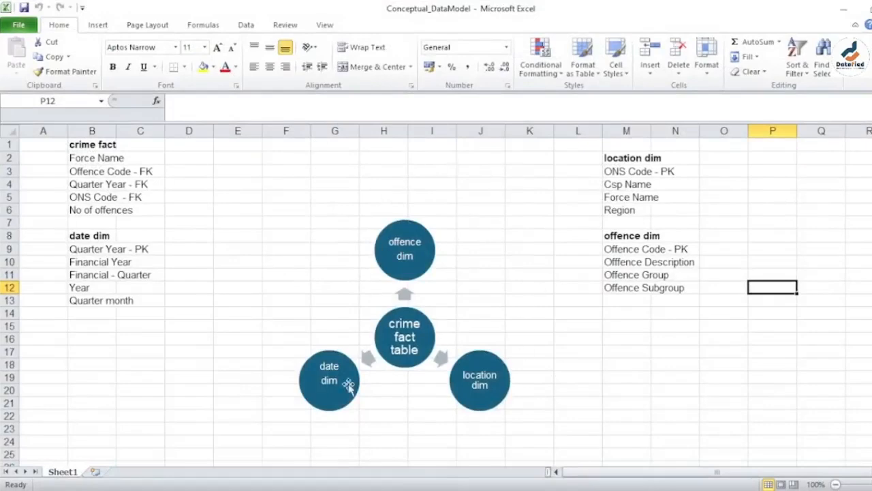
click(522, 490)
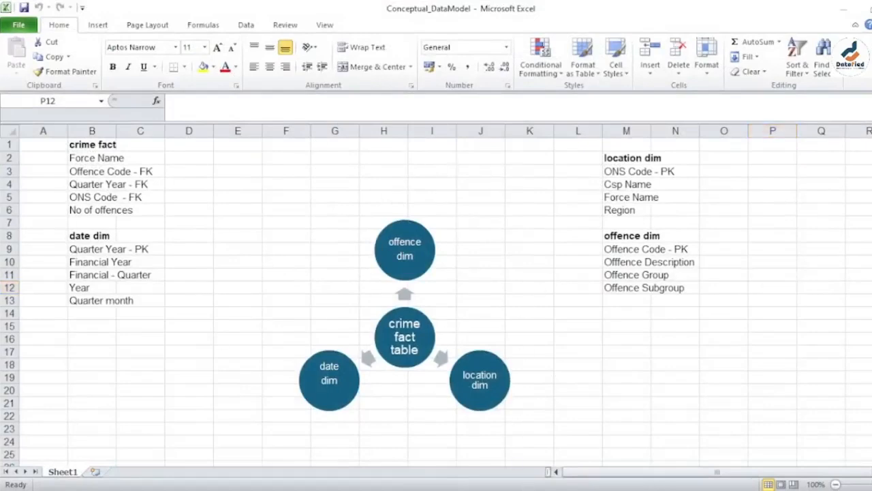